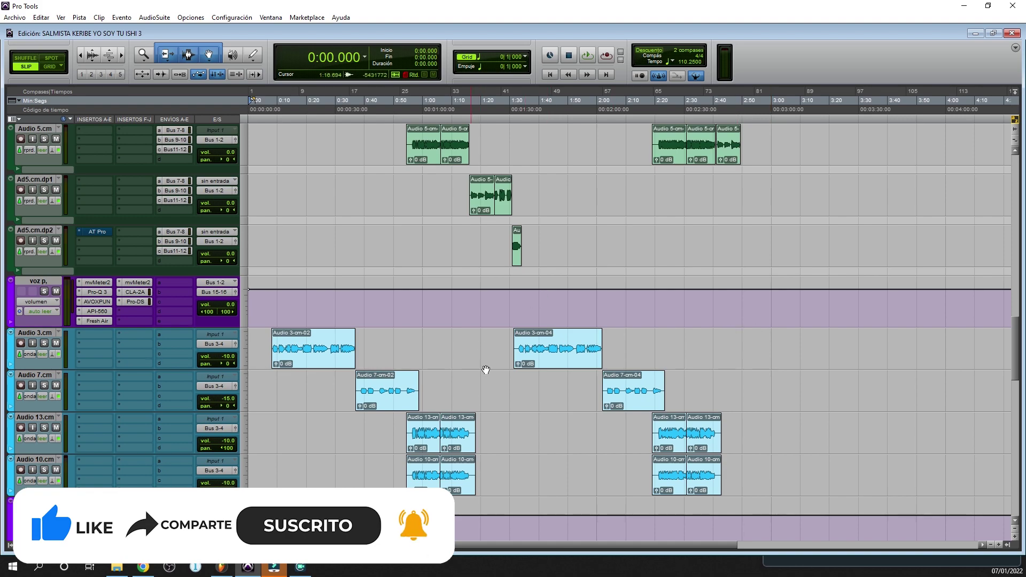
scroll(452, 302, "up", 5)
scroll(452, 302, "up", 15)
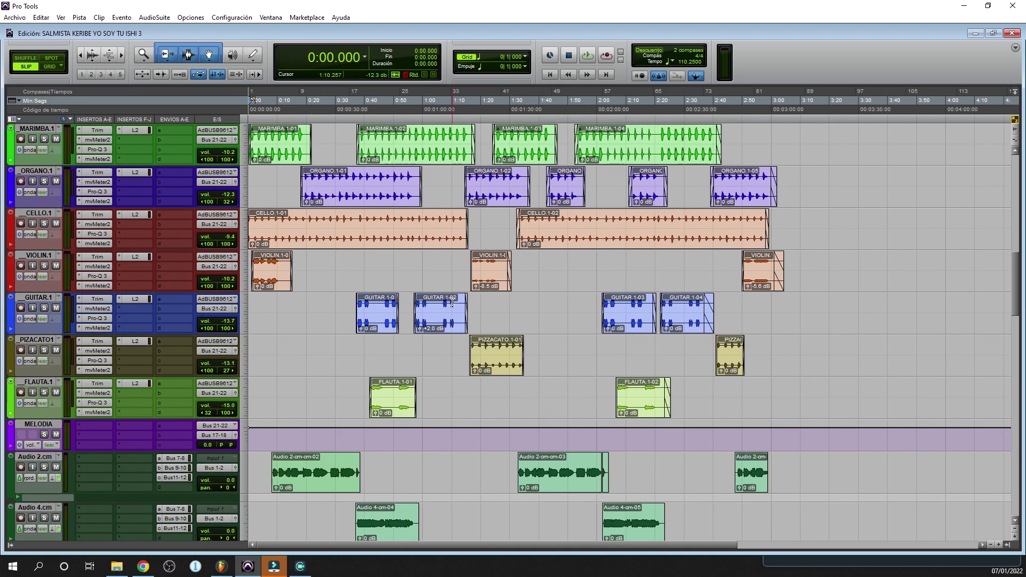
scroll(452, 302, "up", 6)
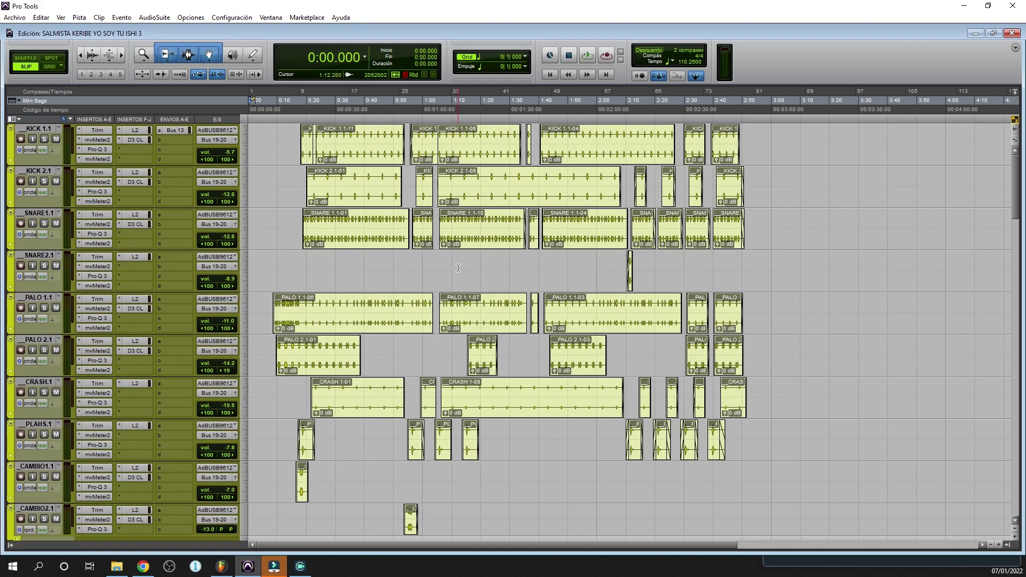
scroll(458, 268, "down", 2)
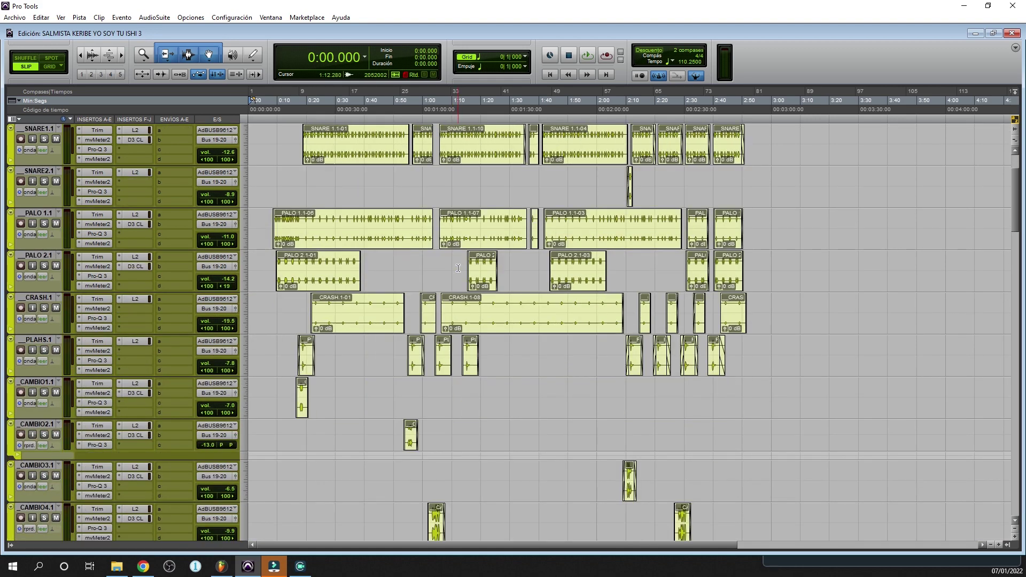
Switch to YouTube in Chrome and open the list of uploaded videos on the MI ISHI artist's channel.
key("alt+Tab")
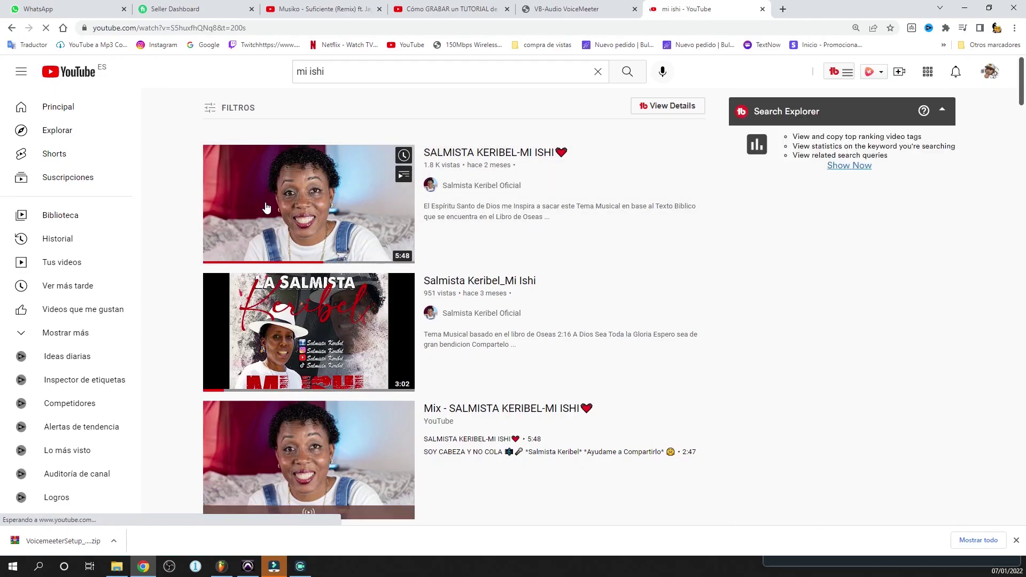
left_click(486, 299)
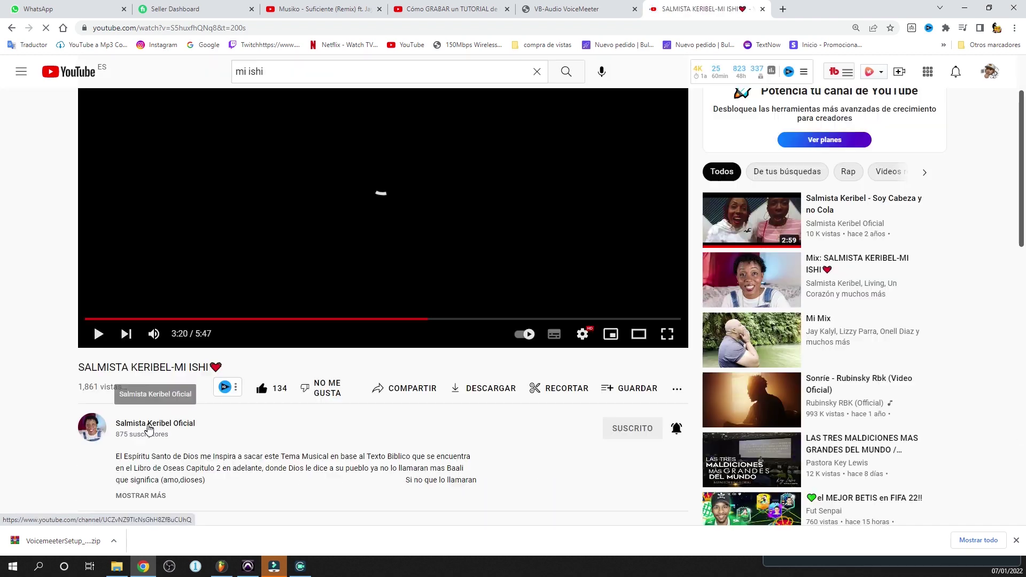
left_click(149, 424)
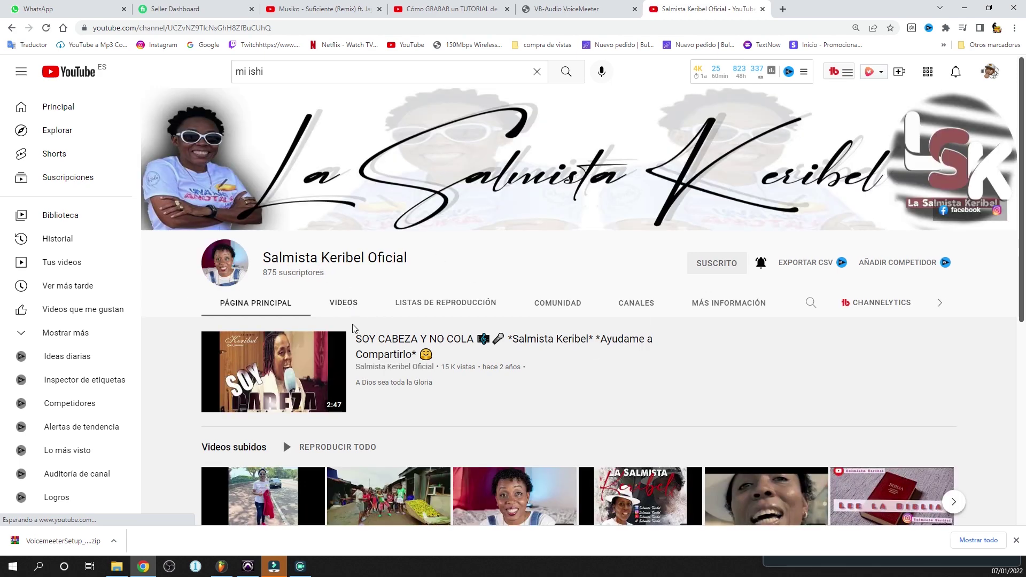
left_click(343, 303)
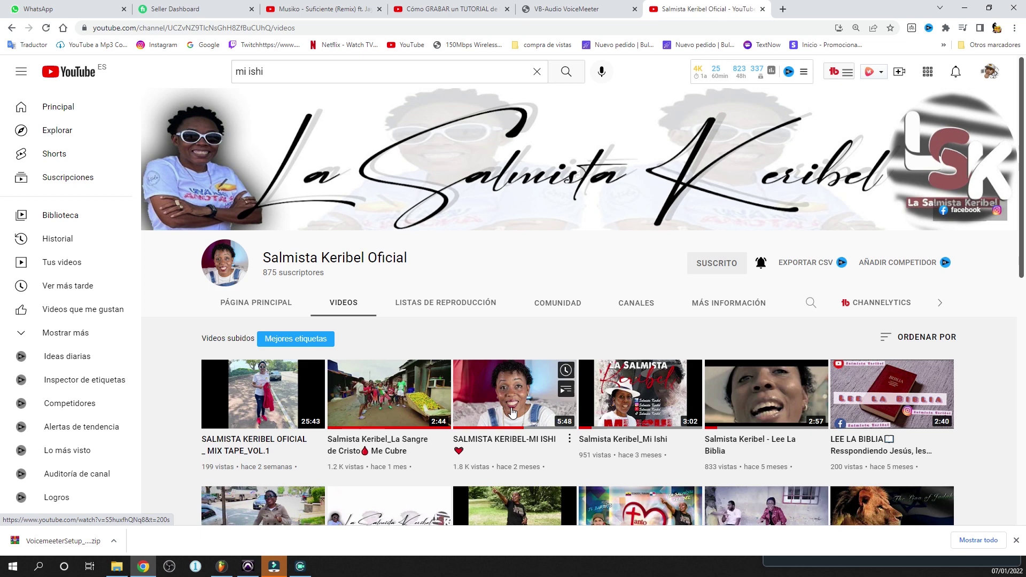
Open the 5:48 MI ISHI video, play it from an early point and pause it.
left_click(495, 398)
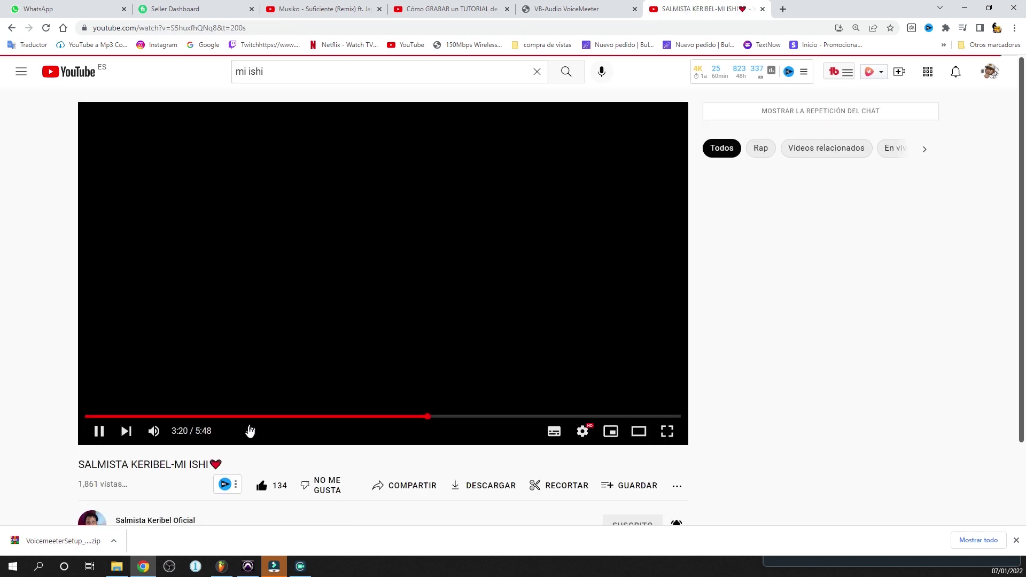
left_click_drag(427, 419, 136, 420)
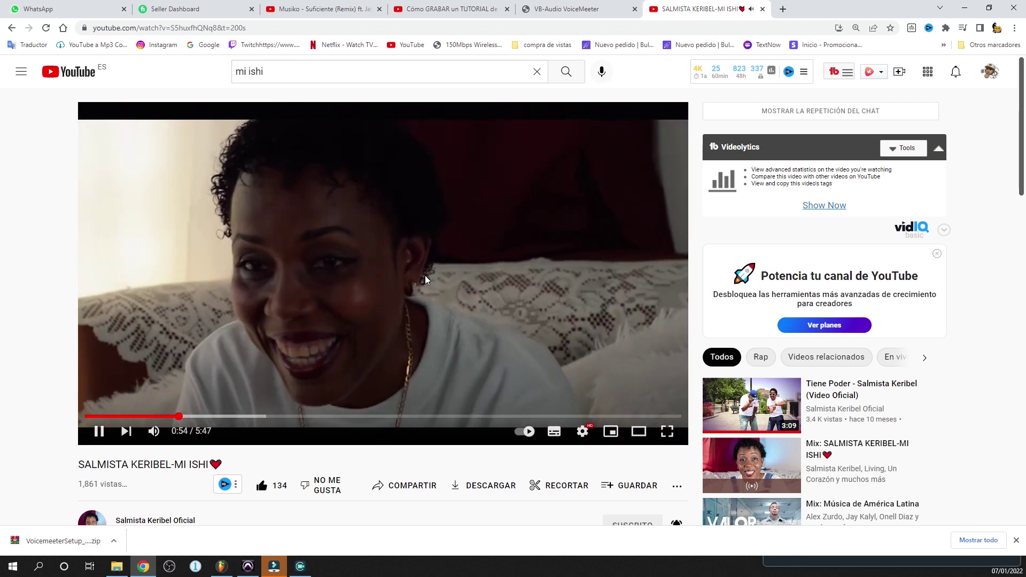
left_click(426, 280)
Switch back to Pro Tools and examine the drum, percussion and transition tracks and their clip arrangement.
key("alt+Tab")
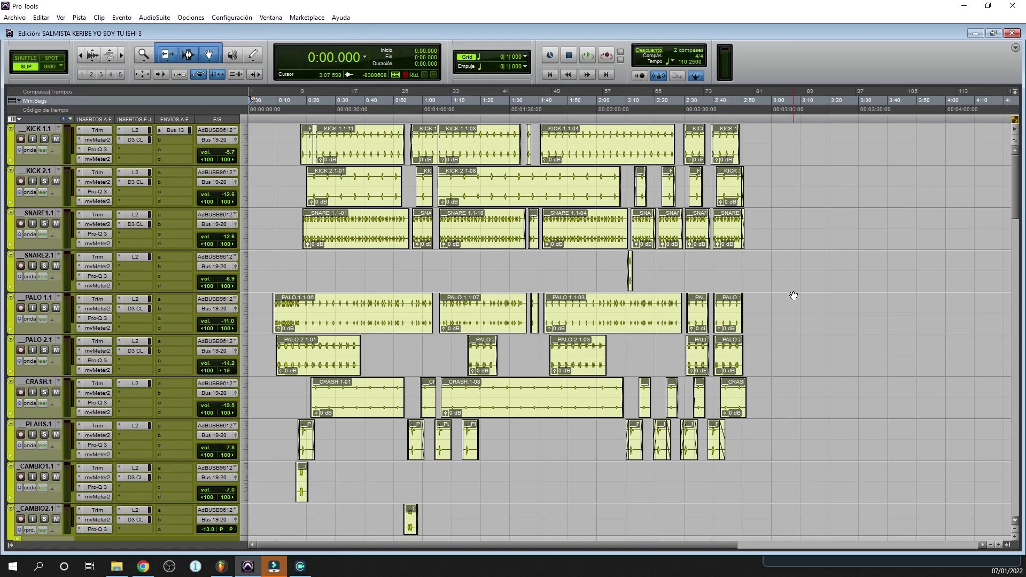
scroll(791, 320, "down", 10)
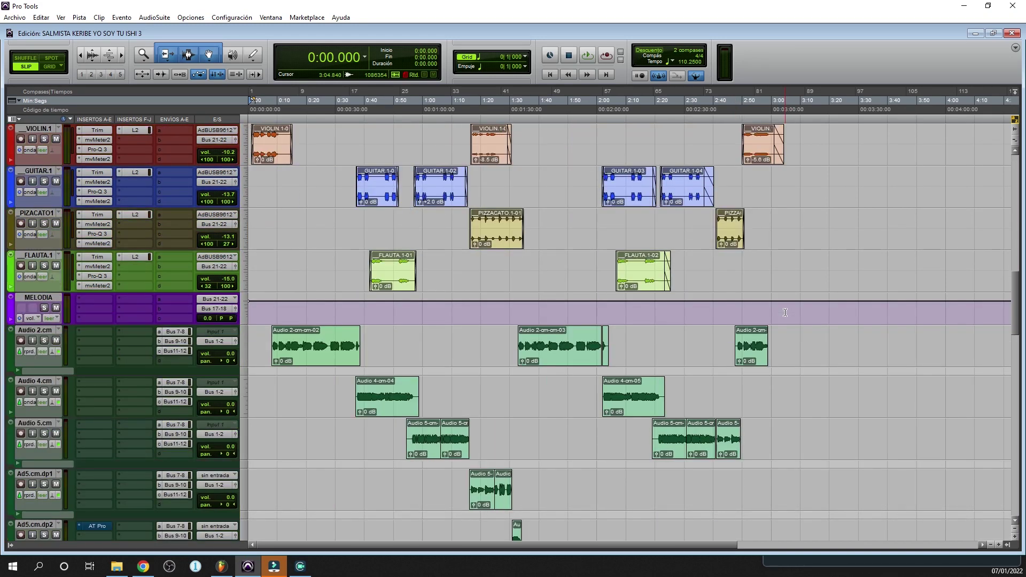
scroll(793, 393, "up", 10)
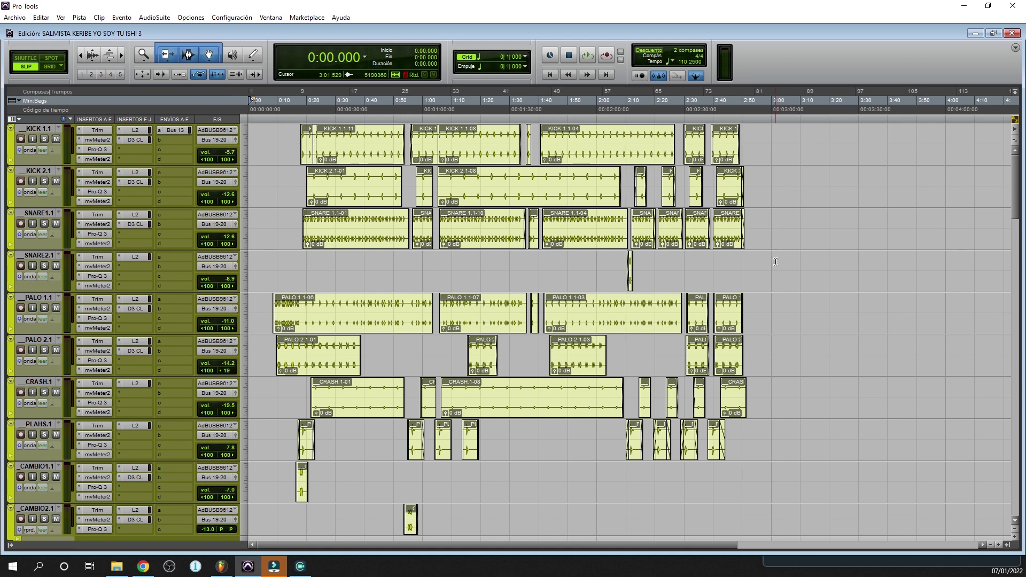
scroll(780, 251, "down", 10)
scroll(778, 268, "up", 10)
scroll(790, 257, "down", 5)
scroll(495, 216, "up", 5)
scroll(760, 207, "down", 10)
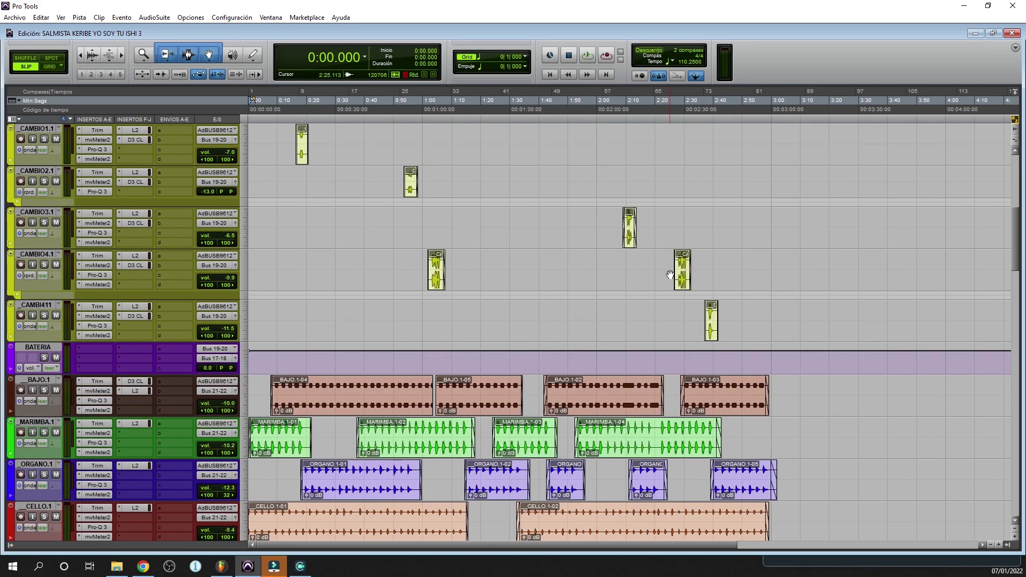
Examine the melodic instrument, lead vocal, backing vocal, effects and master tracks, returning to the kick tracks at the end.
scroll(449, 225, "down", 5)
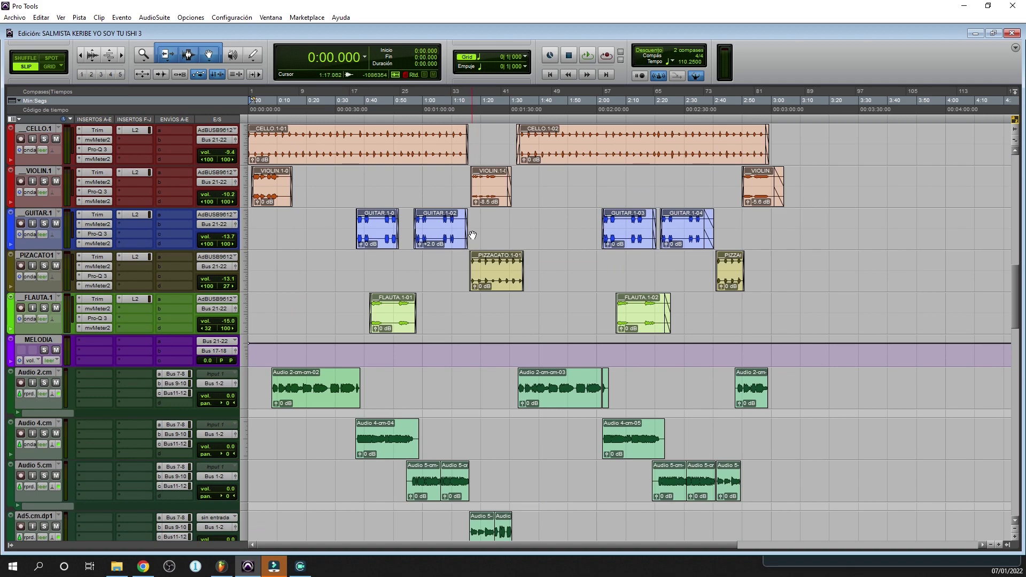
scroll(476, 239, "up", 5)
scroll(471, 225, "up", 3)
scroll(458, 195, "down", 4)
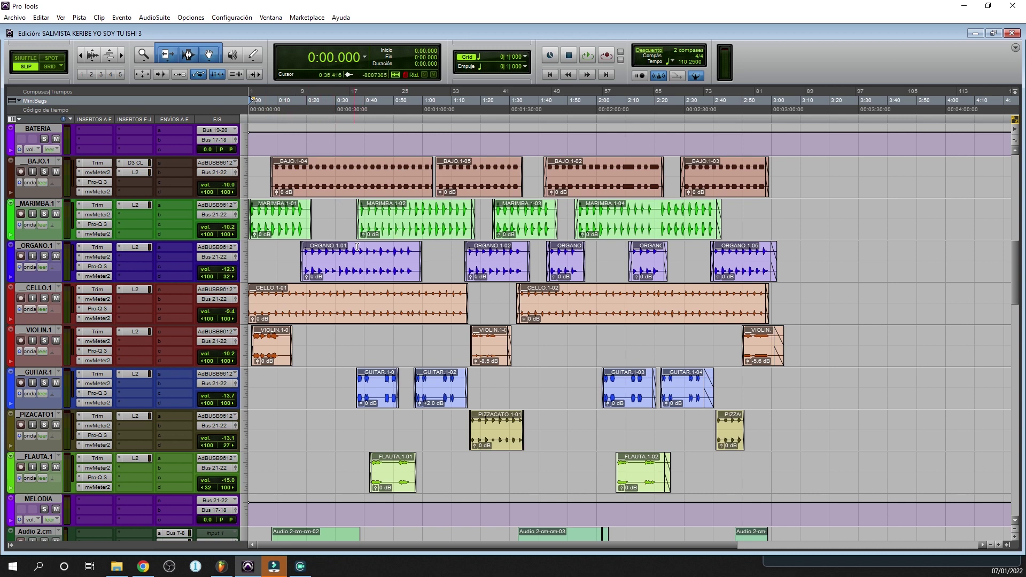
scroll(359, 308, "down", 5)
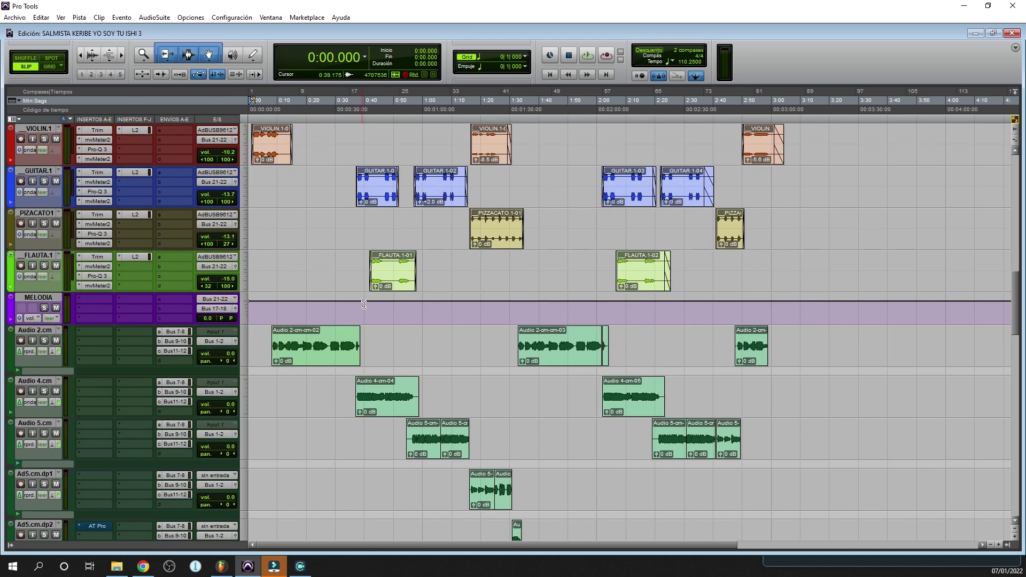
scroll(705, 330, "down", 3)
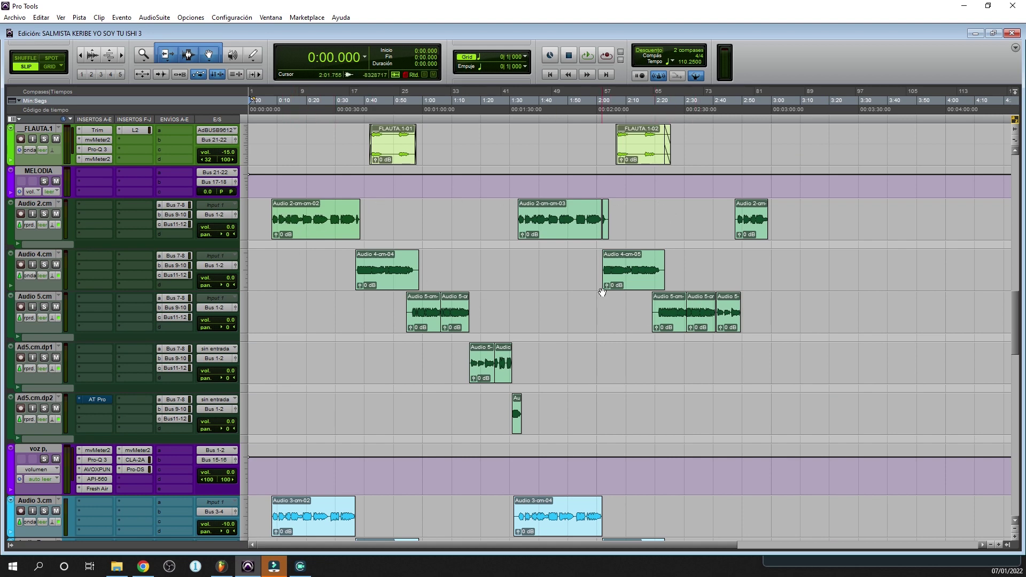
scroll(602, 290, "down", 5)
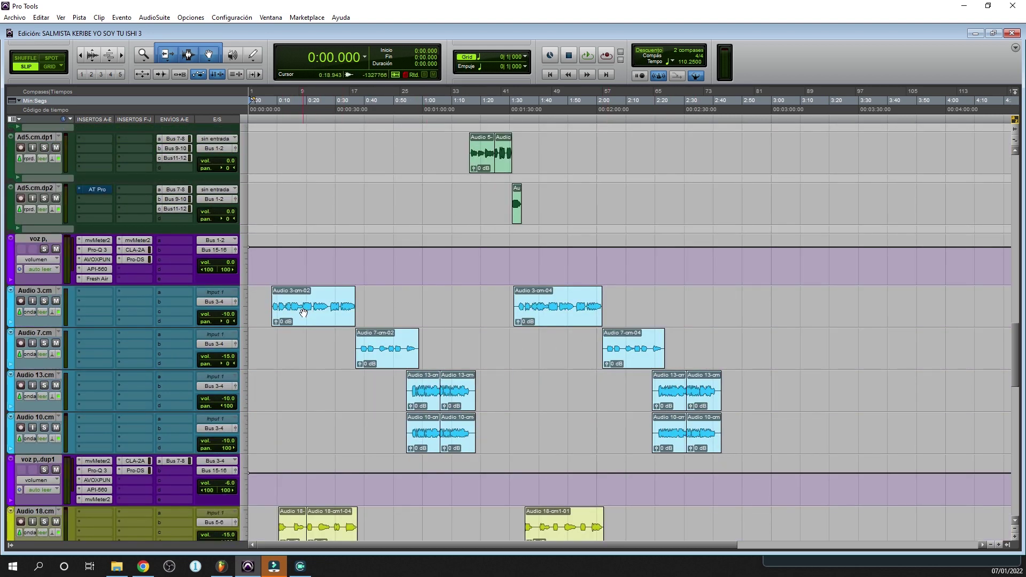
scroll(737, 410, "down", 4)
scroll(738, 411, "down", 3)
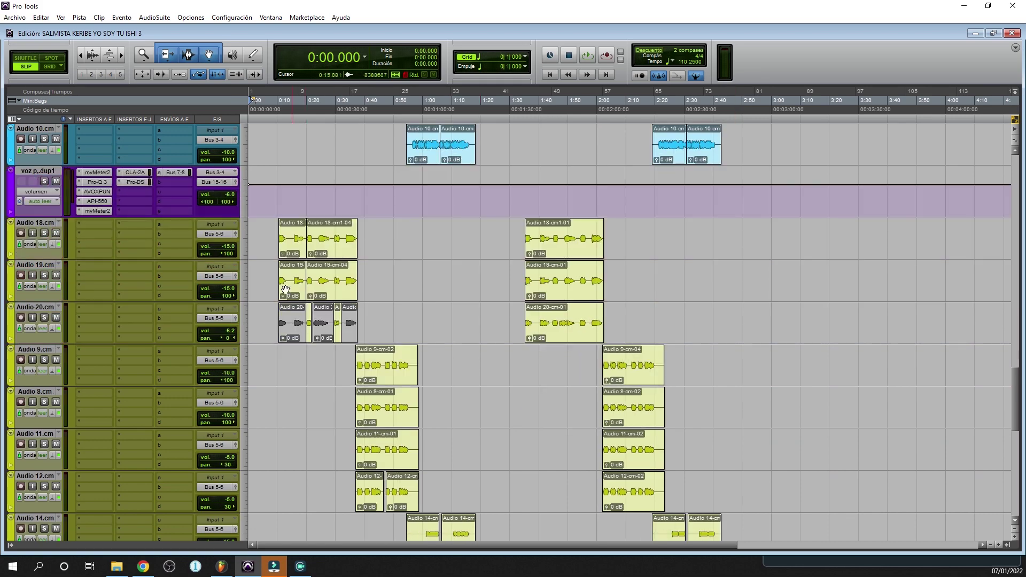
scroll(698, 415, "down", 8)
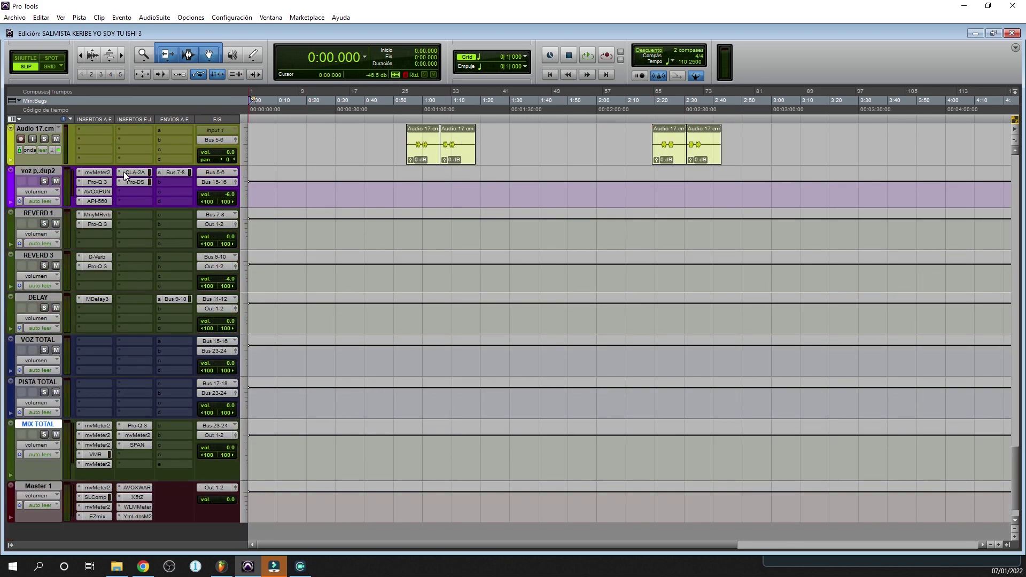
scroll(143, 220, "down", 1)
scroll(346, 327, "up", 15)
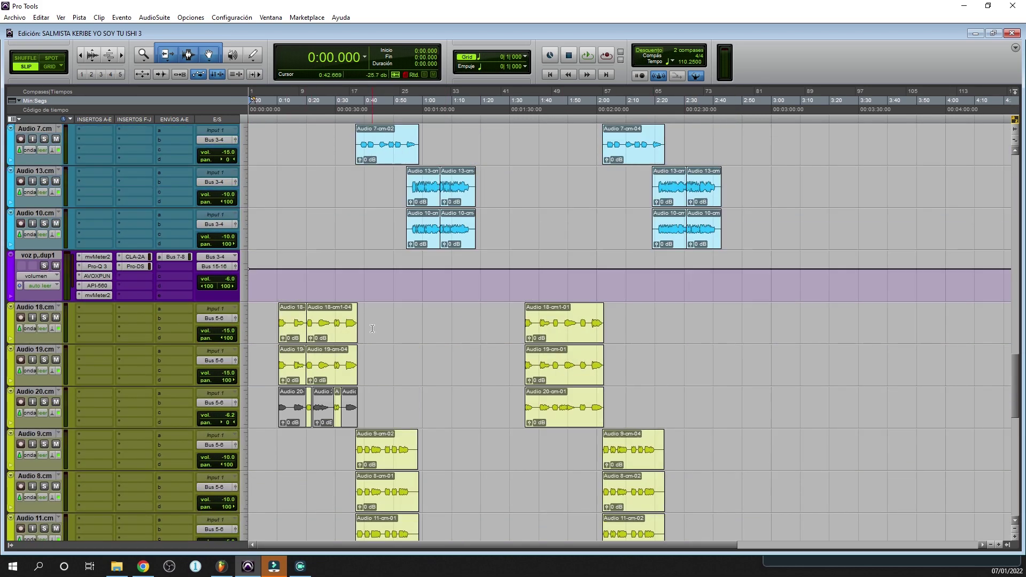
scroll(372, 328, "up", 10)
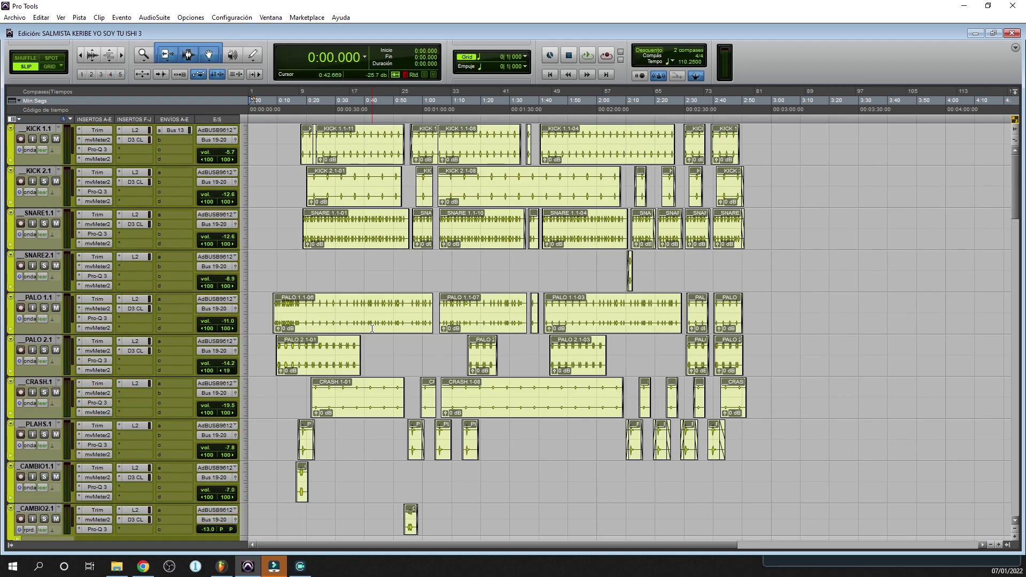
scroll(708, 279, "down", 10)
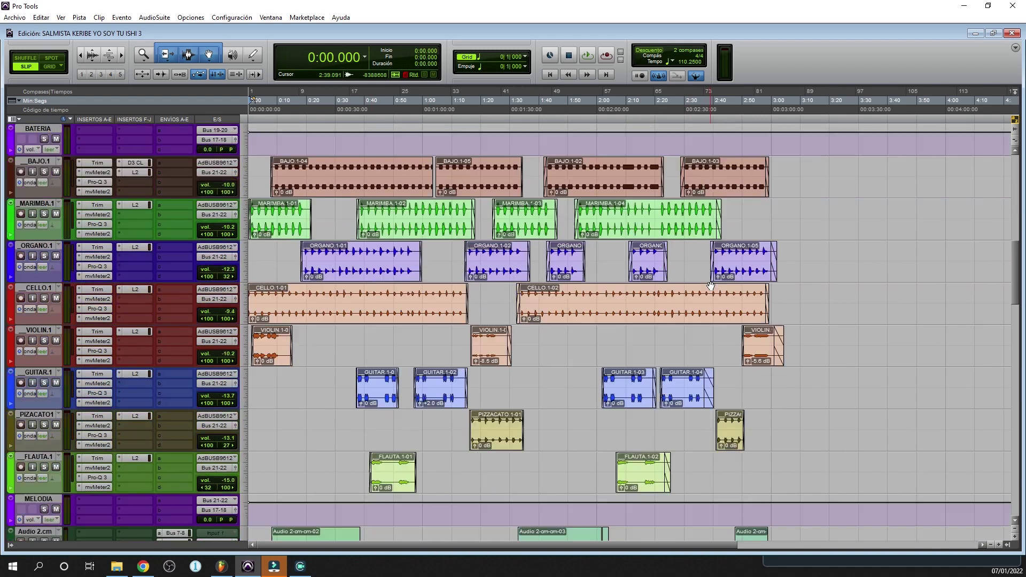
scroll(711, 286, "down", 5)
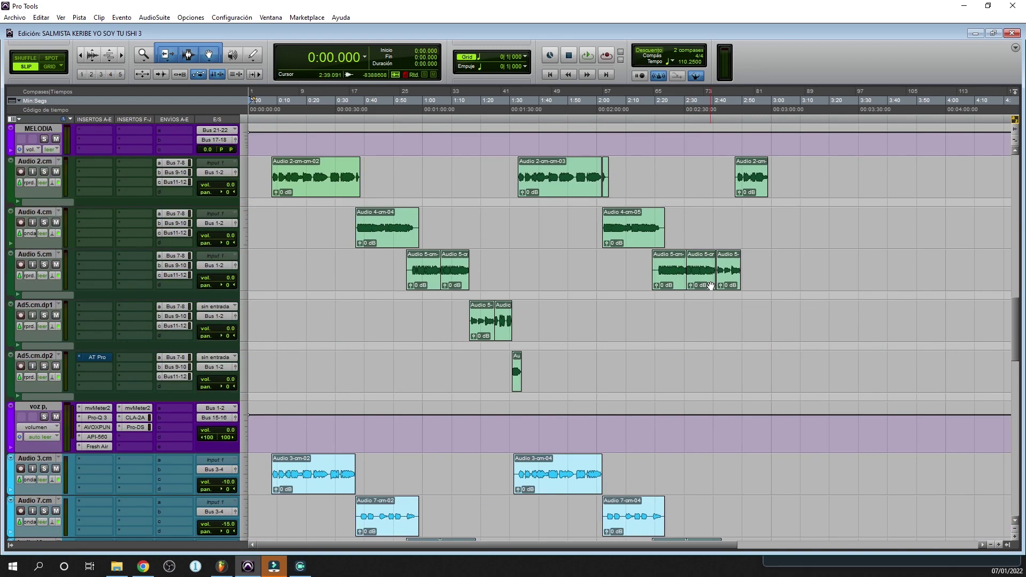
scroll(710, 286, "up", 15)
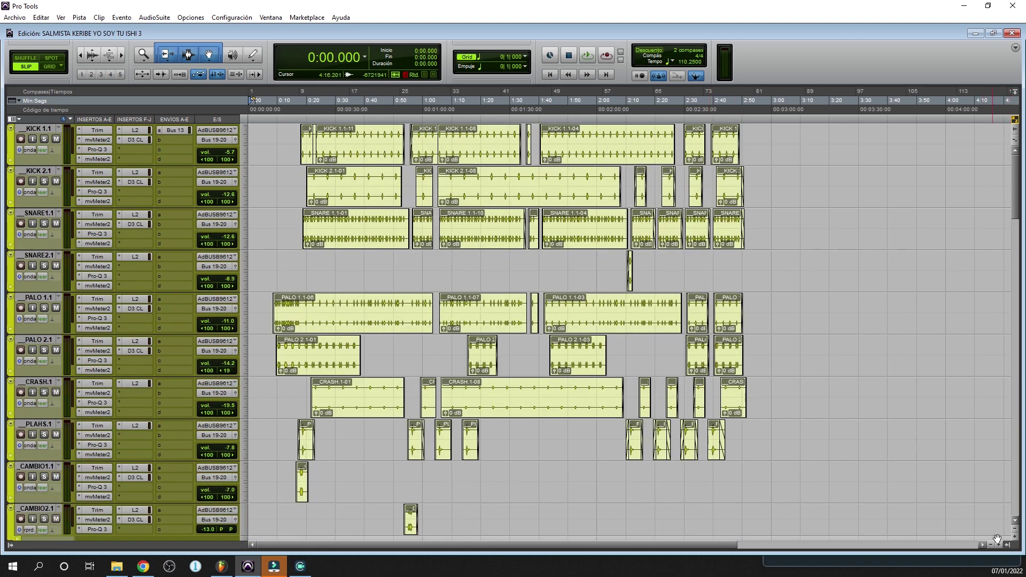
Show the KICK 1.1 track's Trim and mvMeter2 inserts in separate plug-in windows placed side by side.
left_click(998, 543)
left_click(998, 544)
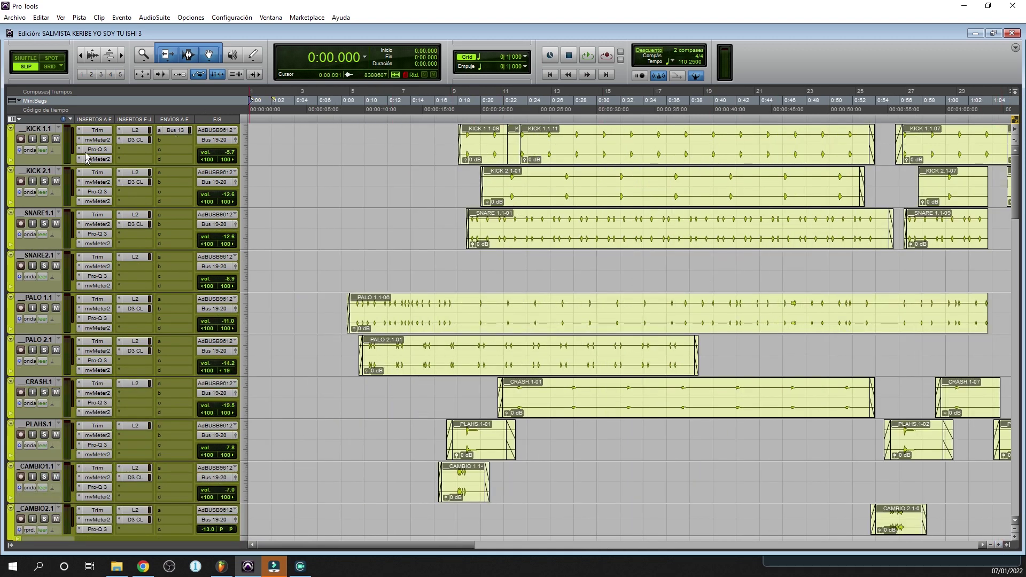
left_click(98, 131)
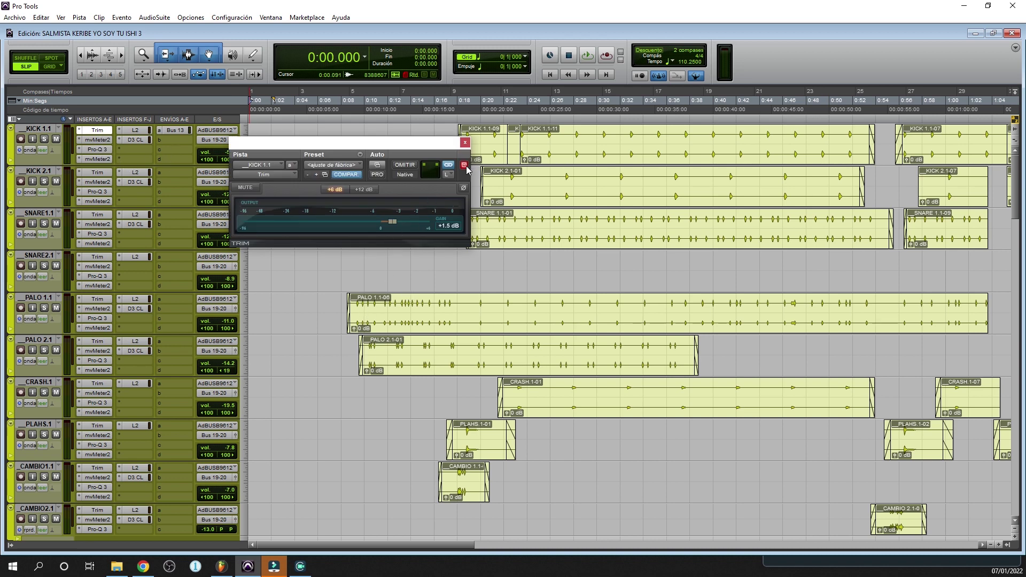
left_click(97, 139)
left_click_drag(342, 142, 667, 148)
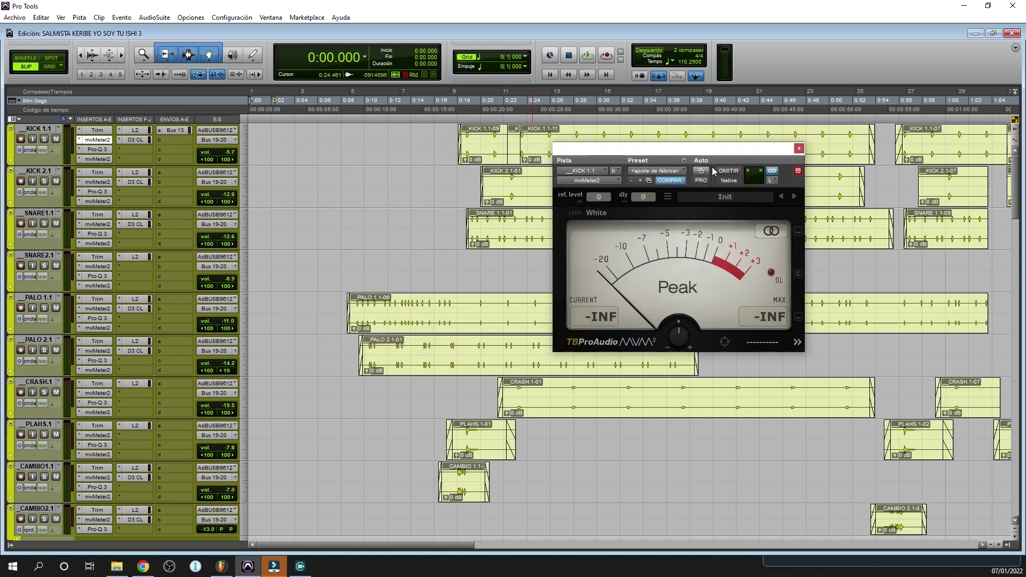
left_click(798, 171)
left_click(97, 130)
mouse_move(455, 175)
left_mouse_down()
mouse_move(420, 186)
mouse_move(445, 187)
left_mouse_up()
left_click_drag(674, 156, 639, 155)
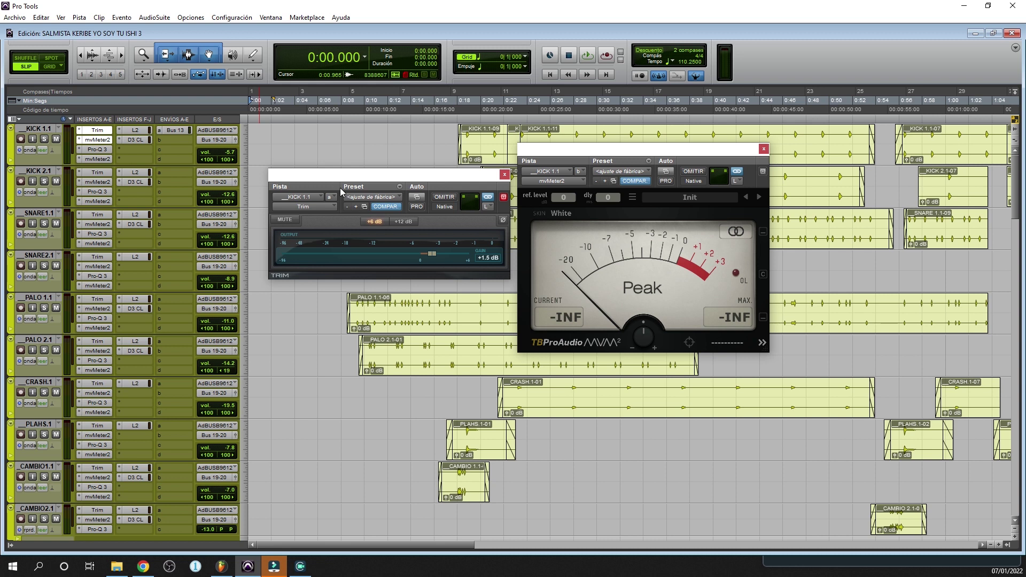
Inspect the mvMeter2 peak meter on KICK 1.1 and close both plug-in windows.
left_click(645, 297)
left_click(558, 245)
left_click(504, 175)
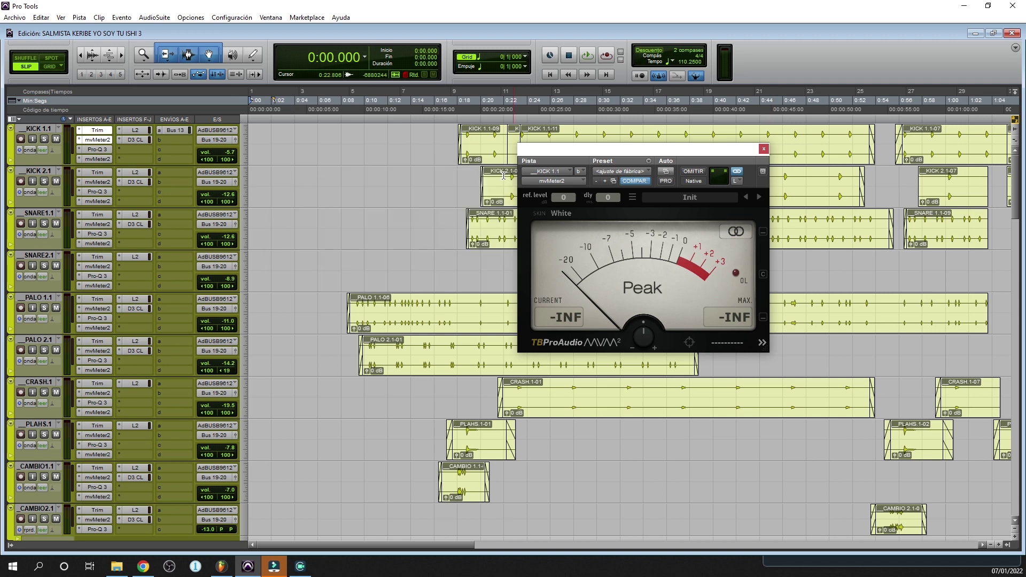
left_click(764, 150)
Examine the guitar, pizzicato, flute and lead vocal tracks, following their clips along the timeline.
scroll(96, 345, "down", 10)
scroll(96, 345, "down", 5)
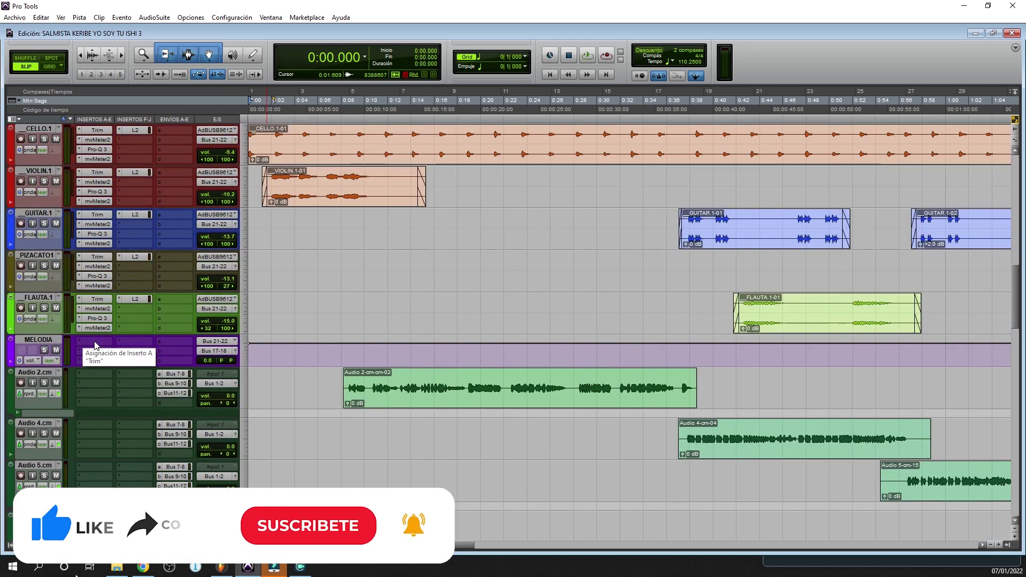
scroll(96, 345, "down", 4)
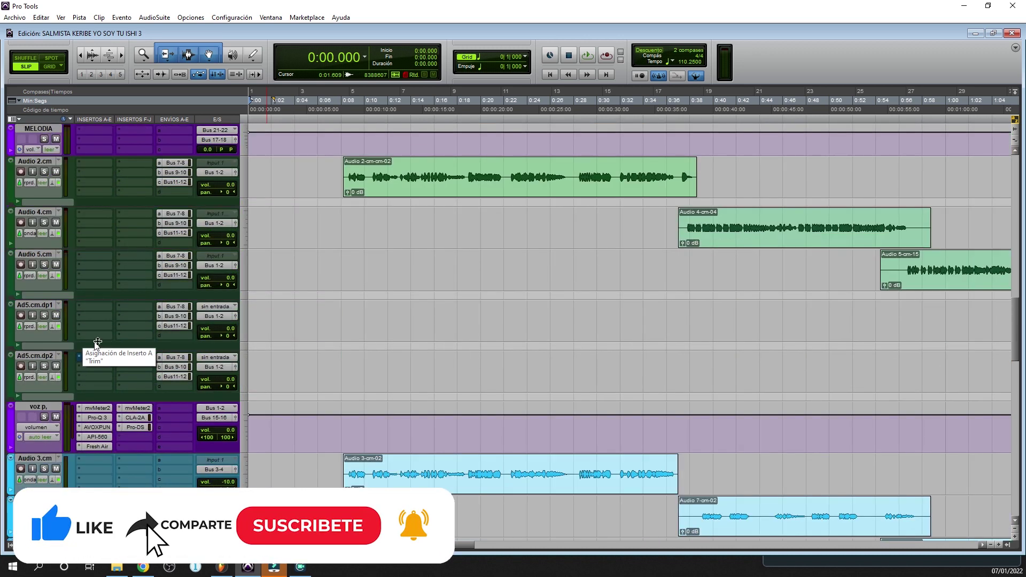
scroll(96, 345, "up", 6)
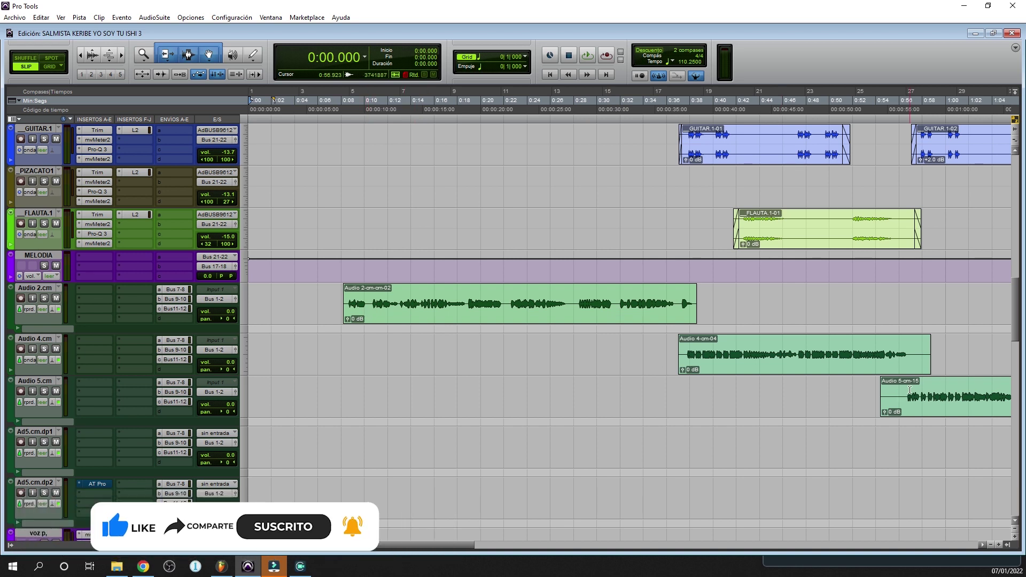
left_click_drag(462, 546, 572, 550)
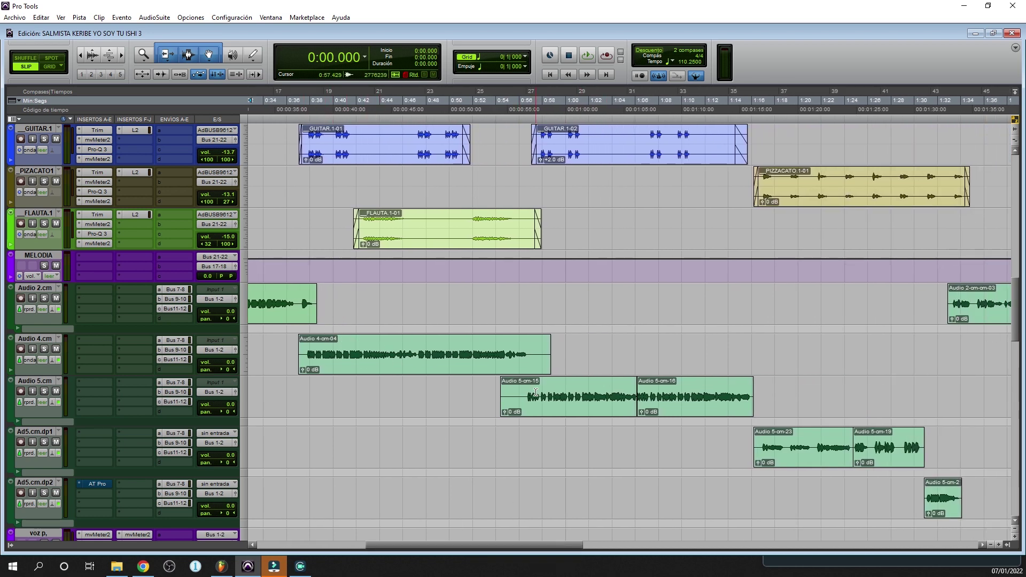
left_click_drag(538, 548, 431, 542)
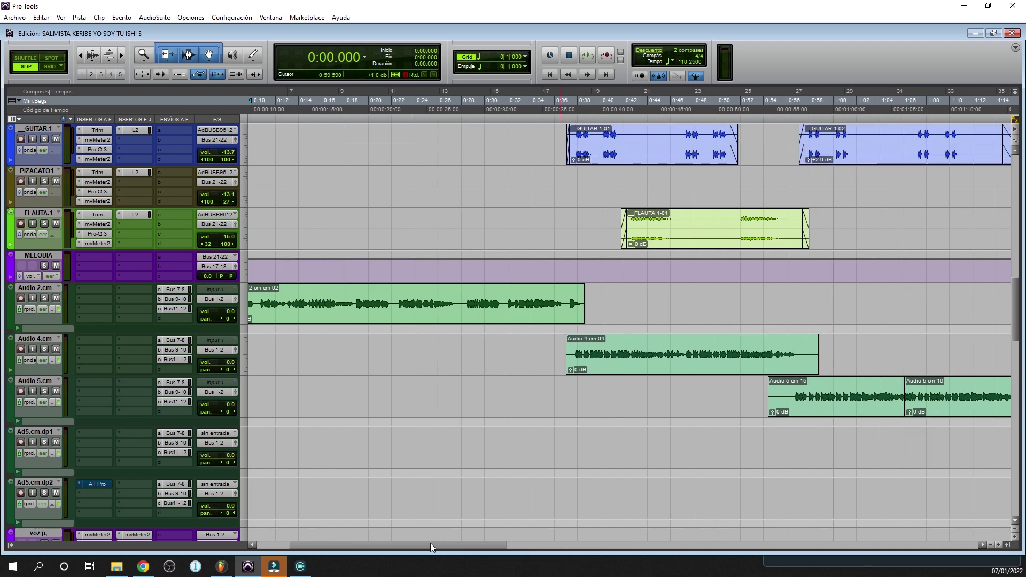
Show the KICK 1.1 track's Pro-Q 3 equalizer, keeping its window clear of the track controls.
scroll(383, 312, "up", 10)
scroll(383, 312, "up", 3)
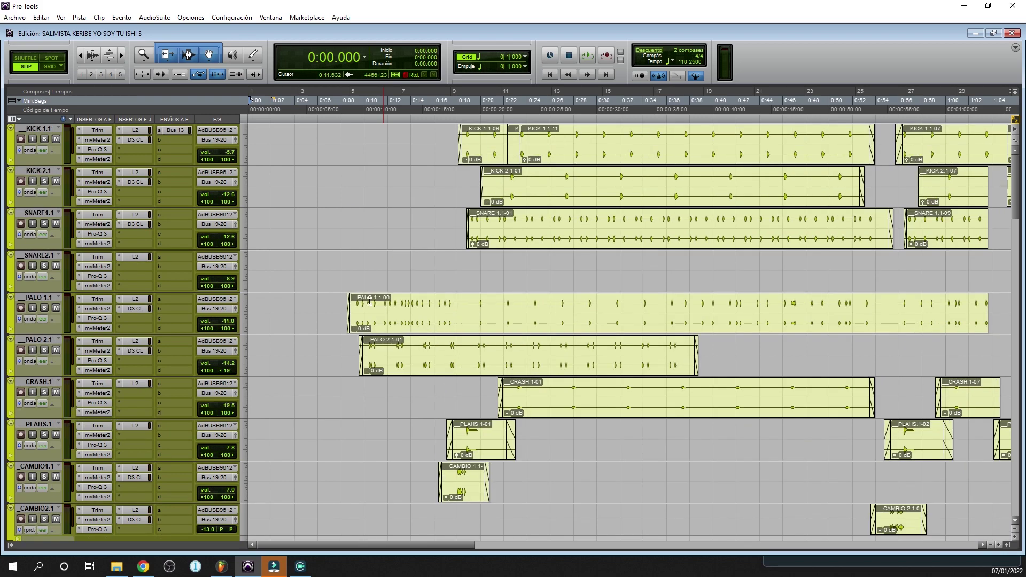
scroll(183, 343, "down", 10)
scroll(184, 343, "up", 10)
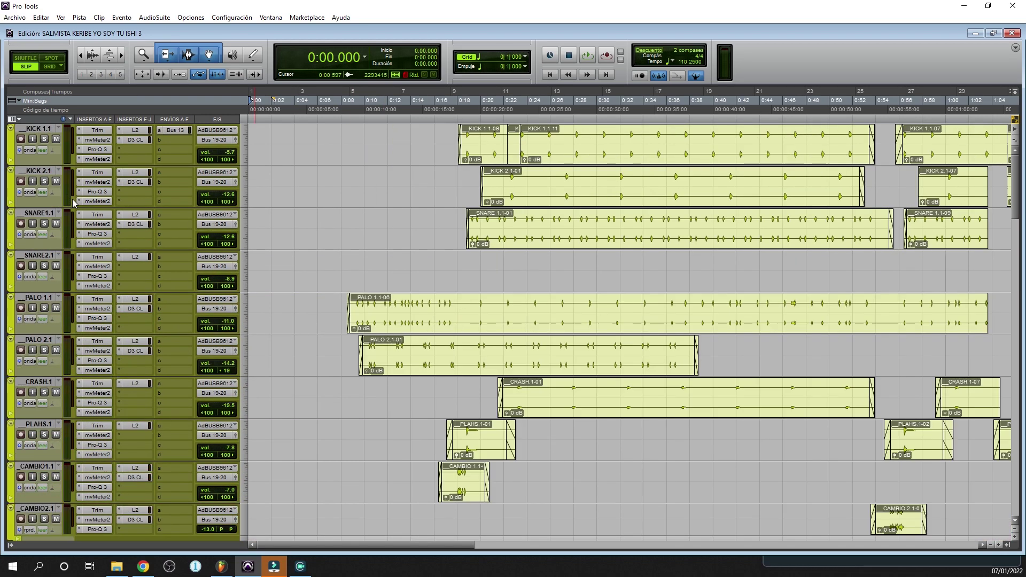
left_click(98, 149)
left_click_drag(528, 176, 646, 153)
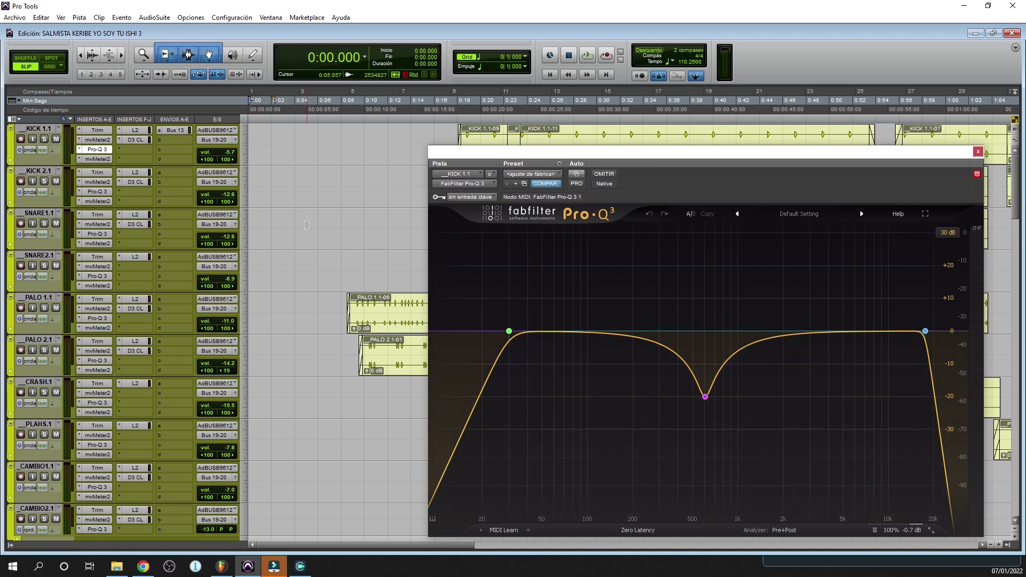
left_click_drag(557, 155, 611, 227)
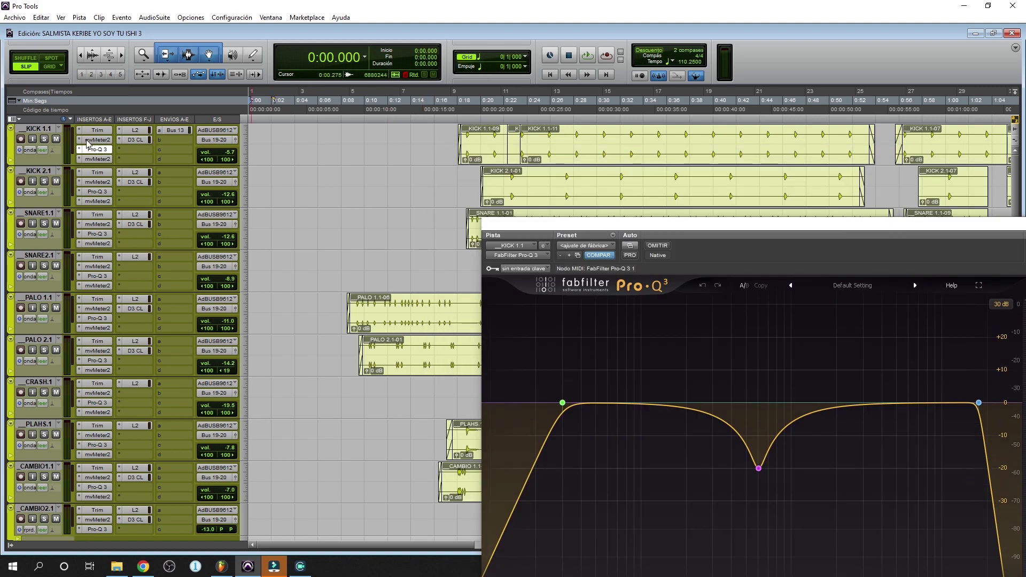
Solo KICK 1.1 and play from the start of its first clip with the whole Pro-Q 3 window in view.
left_click(44, 139)
scroll(110, 370, "down", 10)
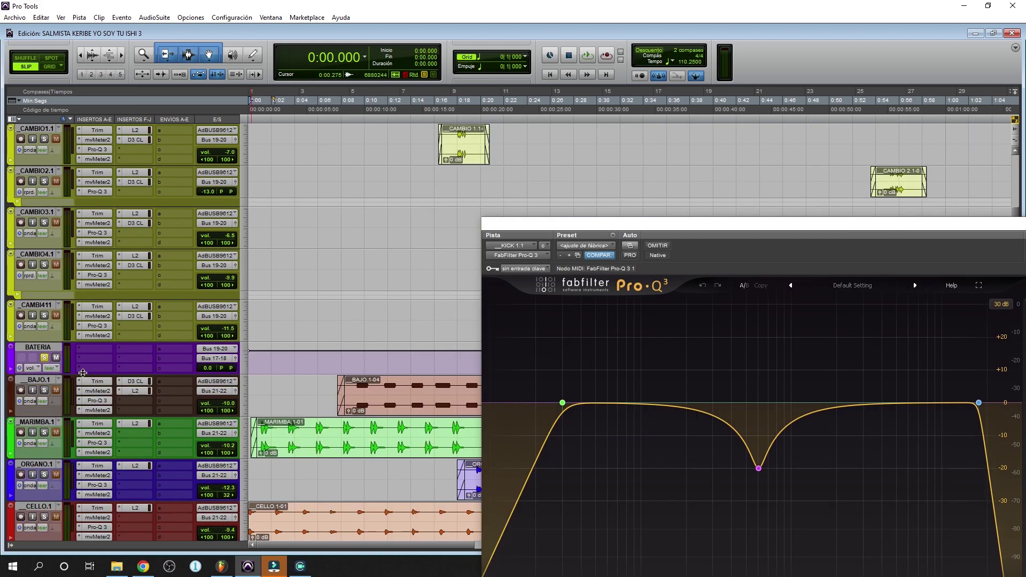
scroll(348, 240, "up", 10)
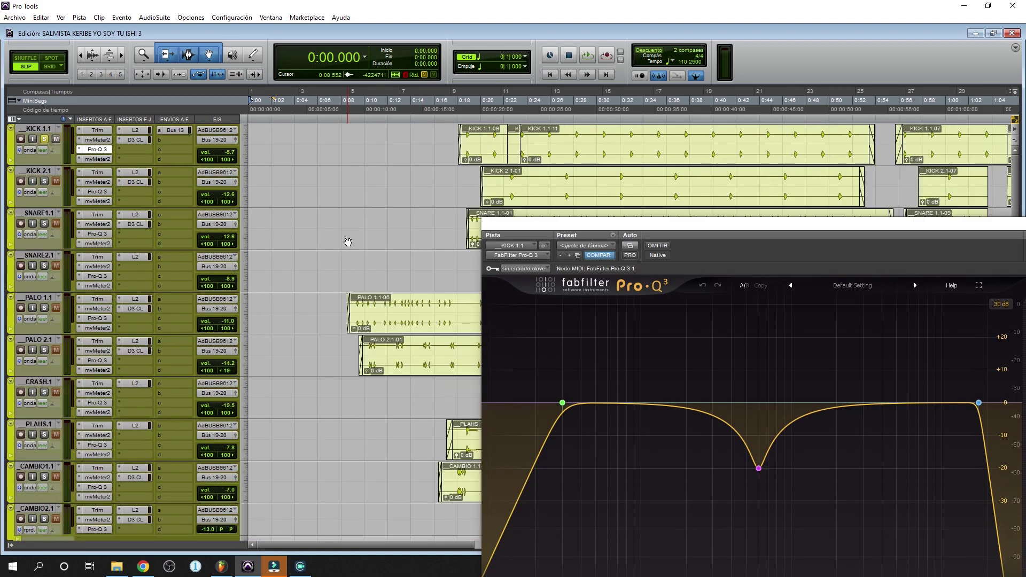
left_click(458, 163)
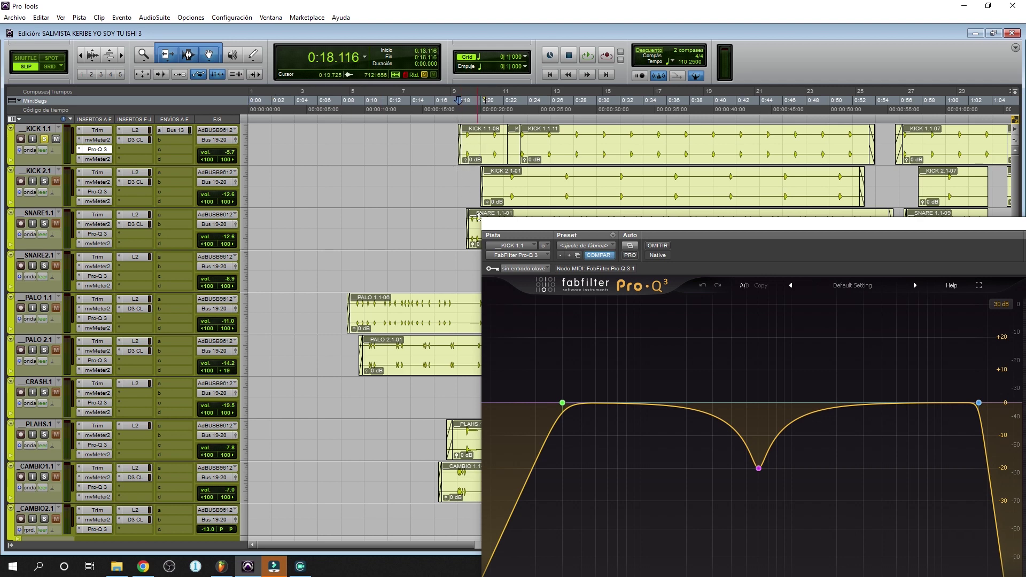
key("space")
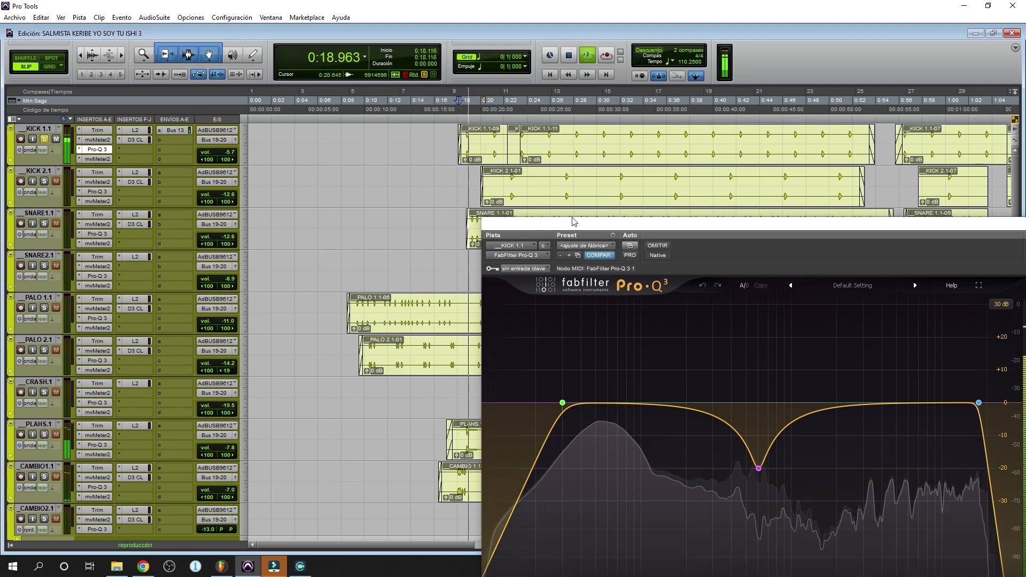
left_click_drag(555, 221, 335, 138)
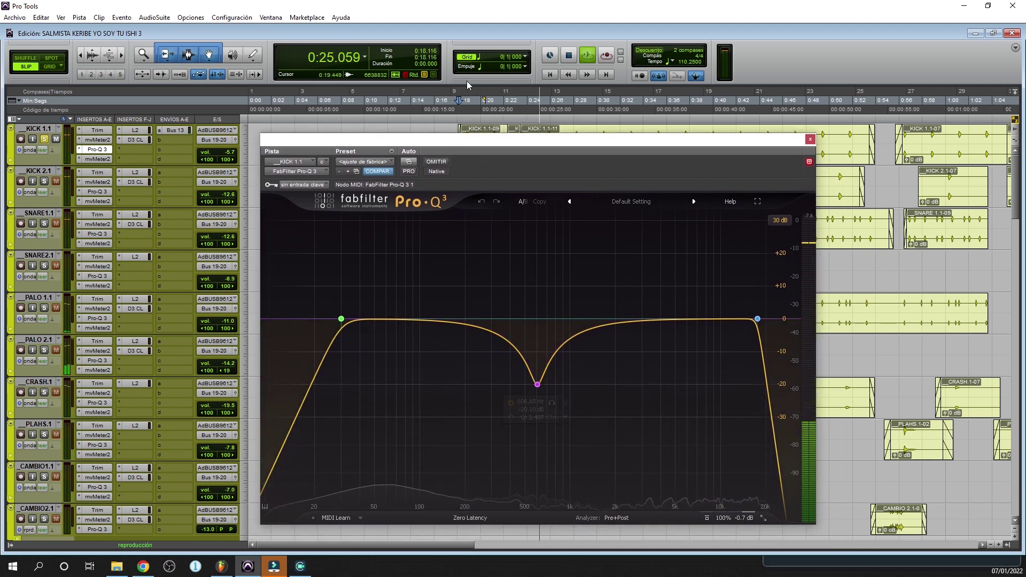
Bypass the Pro-Q 3 on KICK 1.1 and listen to the soloed kick without equalization.
left_click(446, 166)
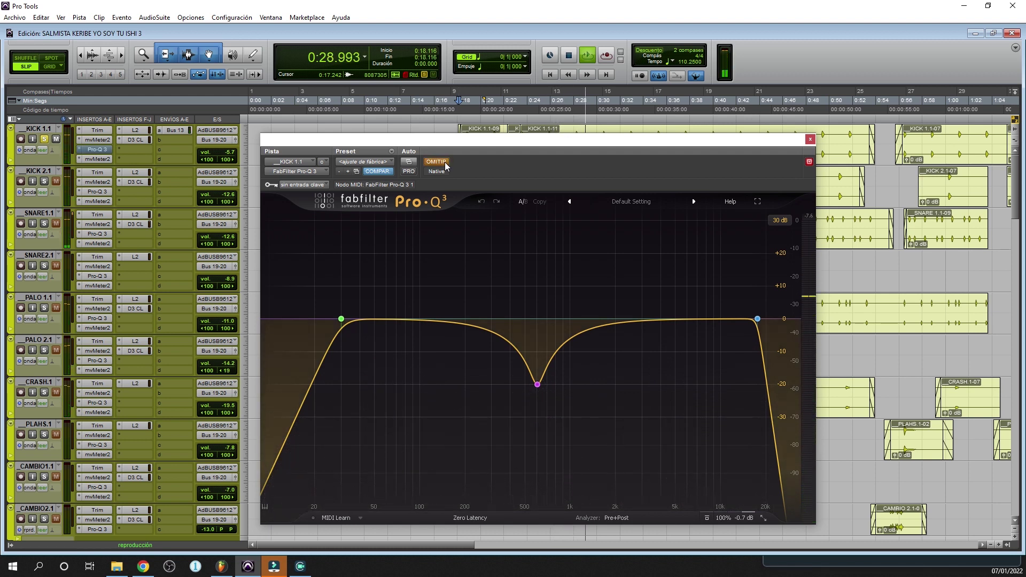
key("space")
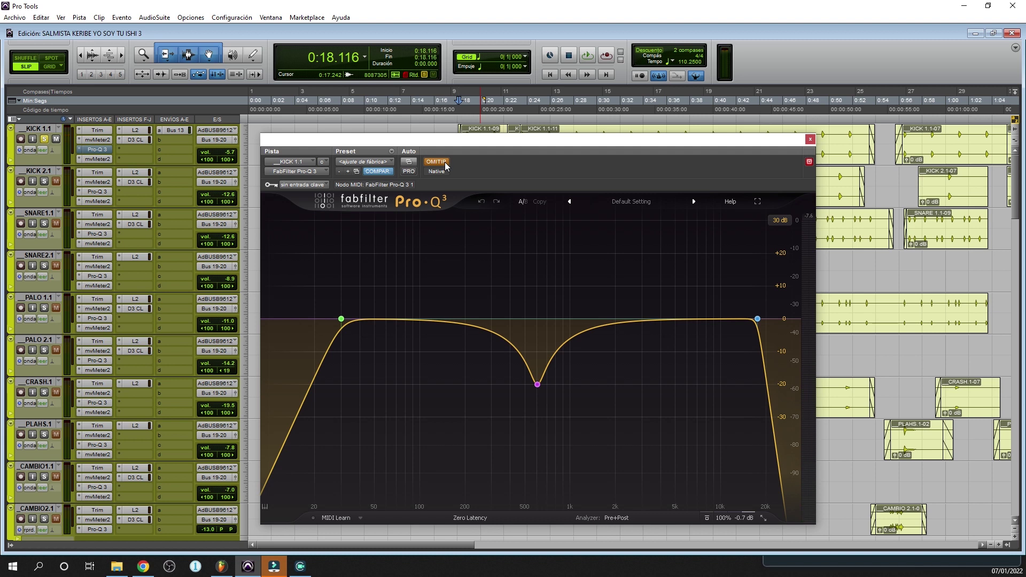
left_click(446, 166)
left_click(446, 166)
key("space")
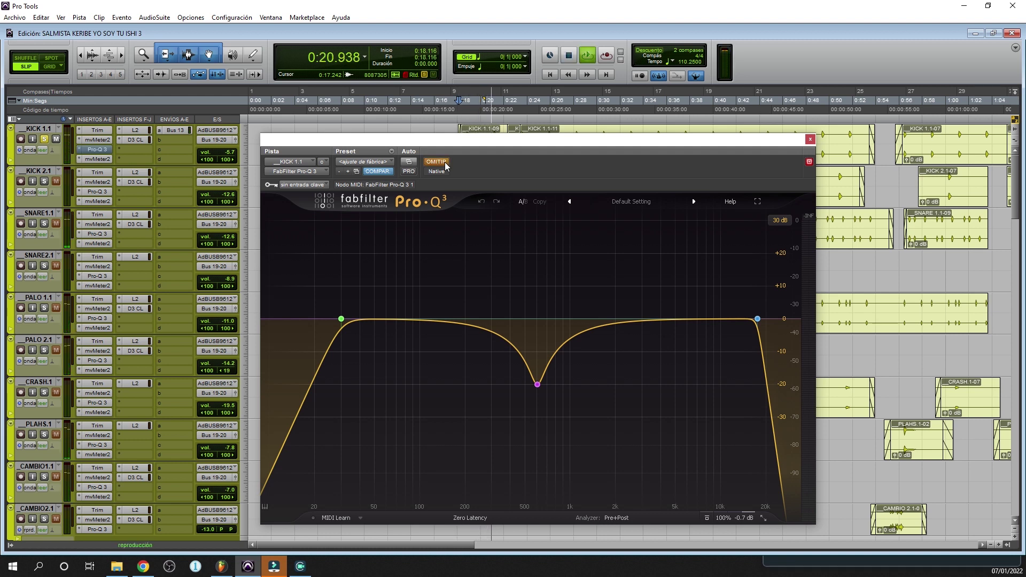
key("space")
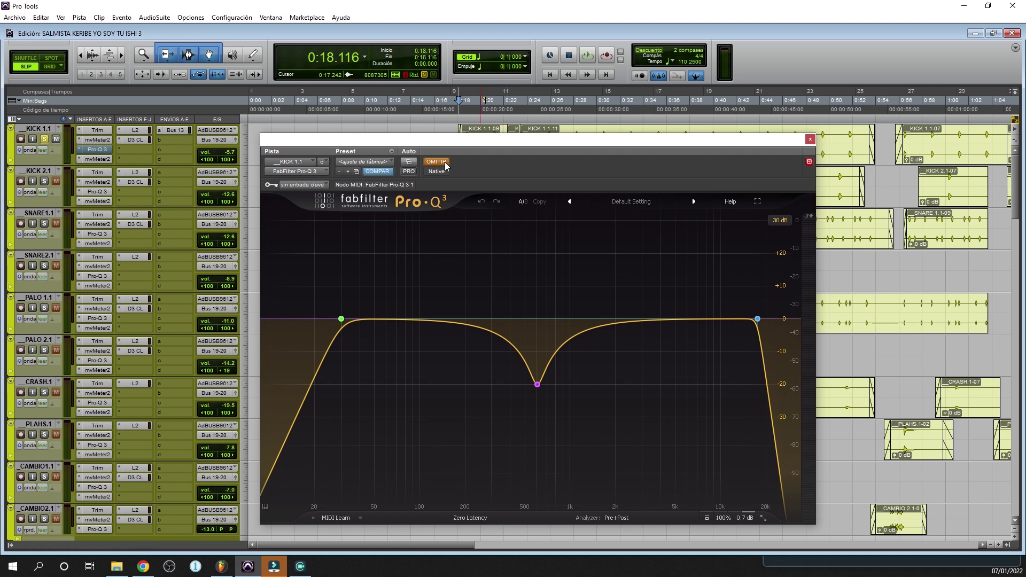
Re-enable KICK 1.1's Pro-Q 3, compare the playing kick with and without it, and close the equalizer with the effect active.
mouse_move(546, 396)
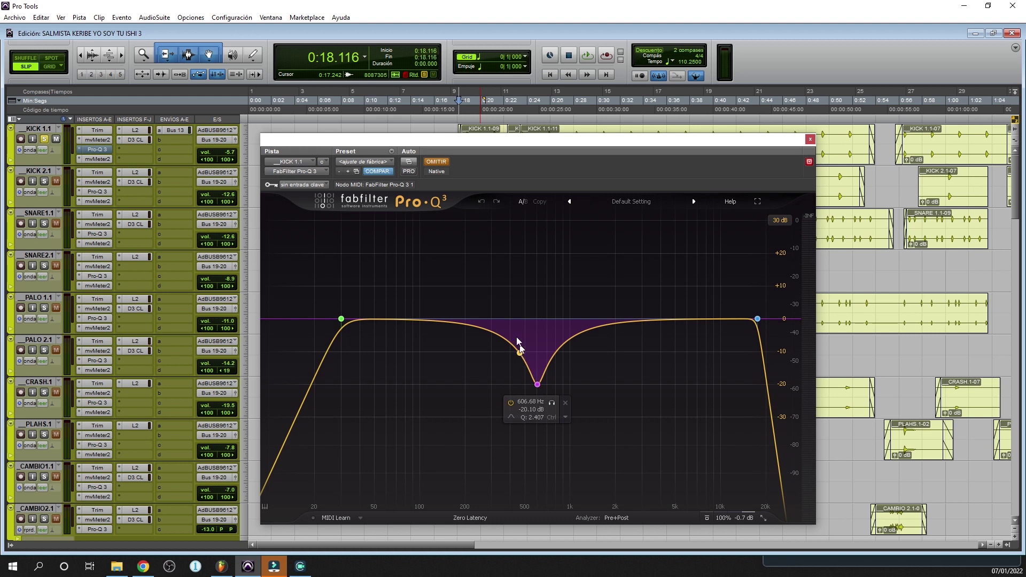
left_click(436, 162)
key("space")
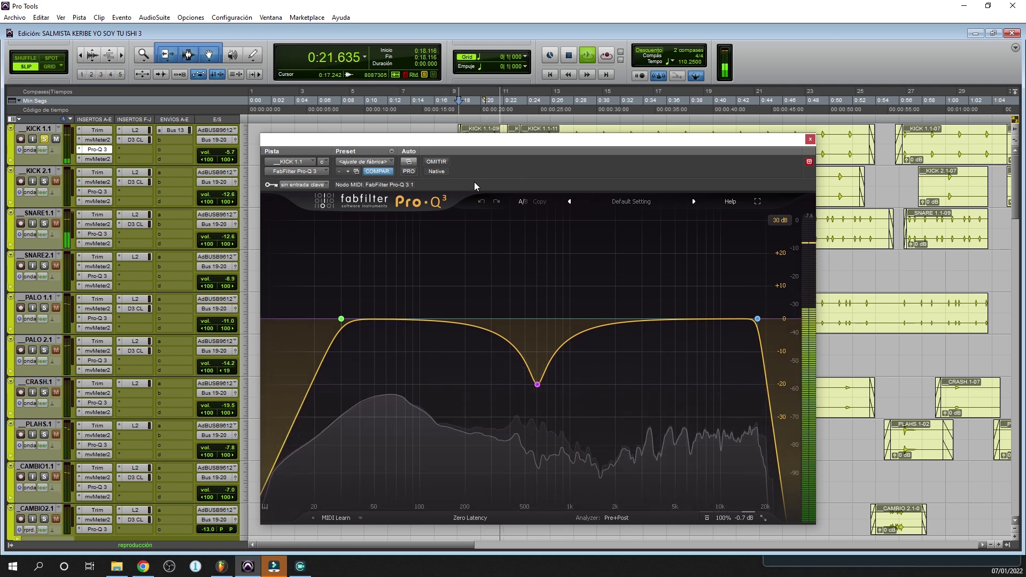
left_click(436, 162)
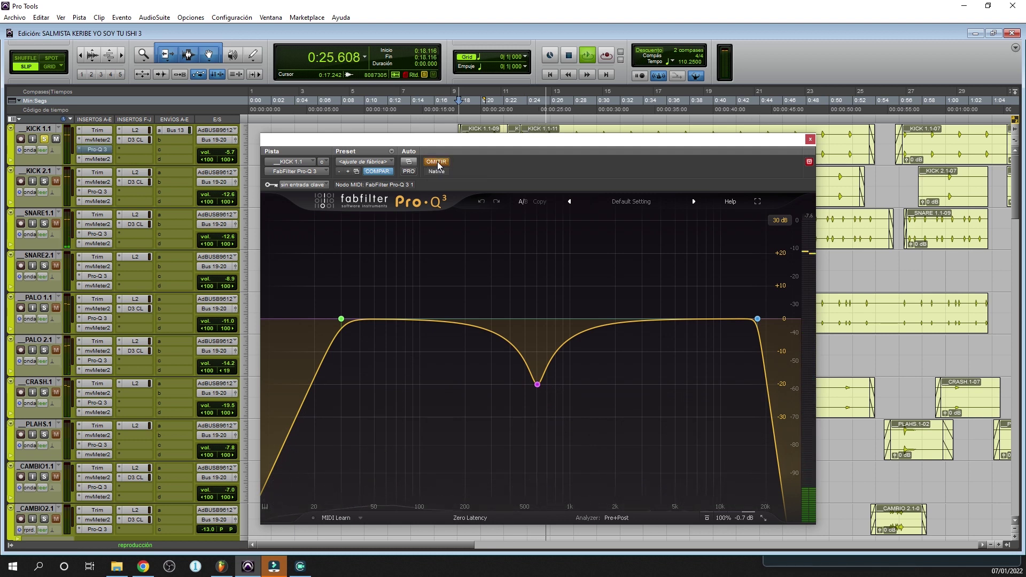
left_click(437, 162)
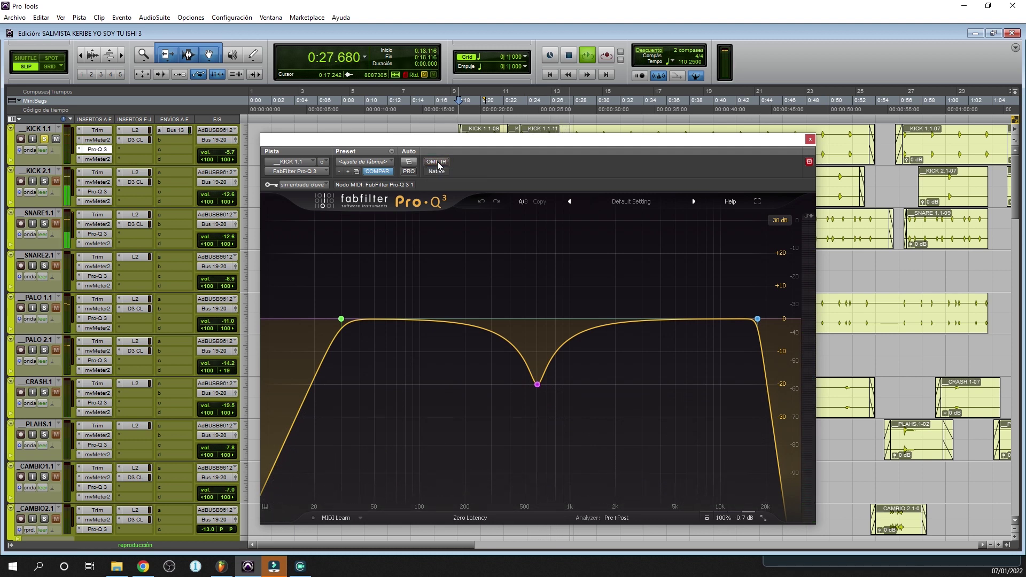
key("space")
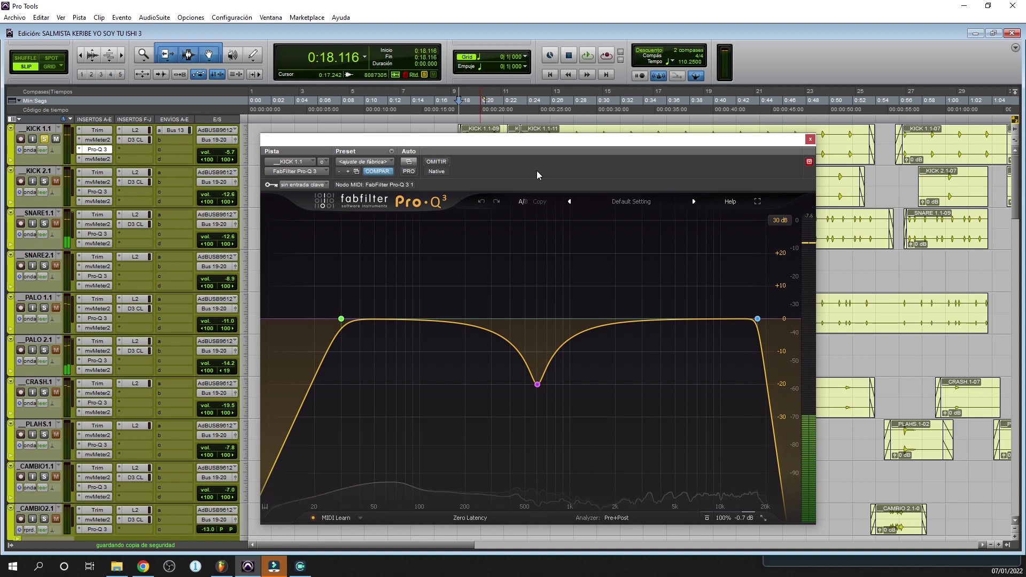
left_click(810, 140)
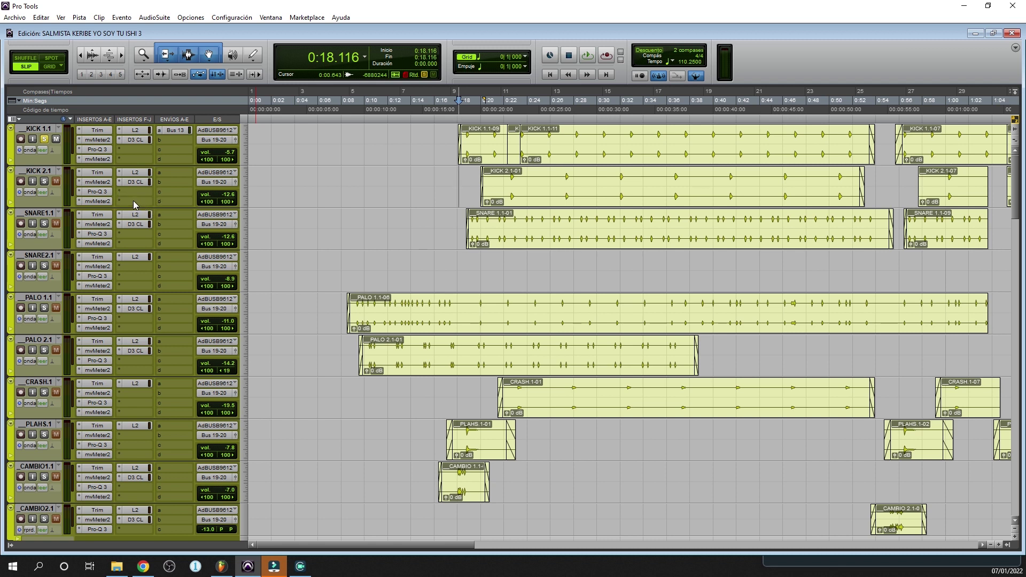
Inspect the low boost, mid cut and high filter bands in KICK 2.1's Pro-Q 3 and close it.
left_click(97, 191)
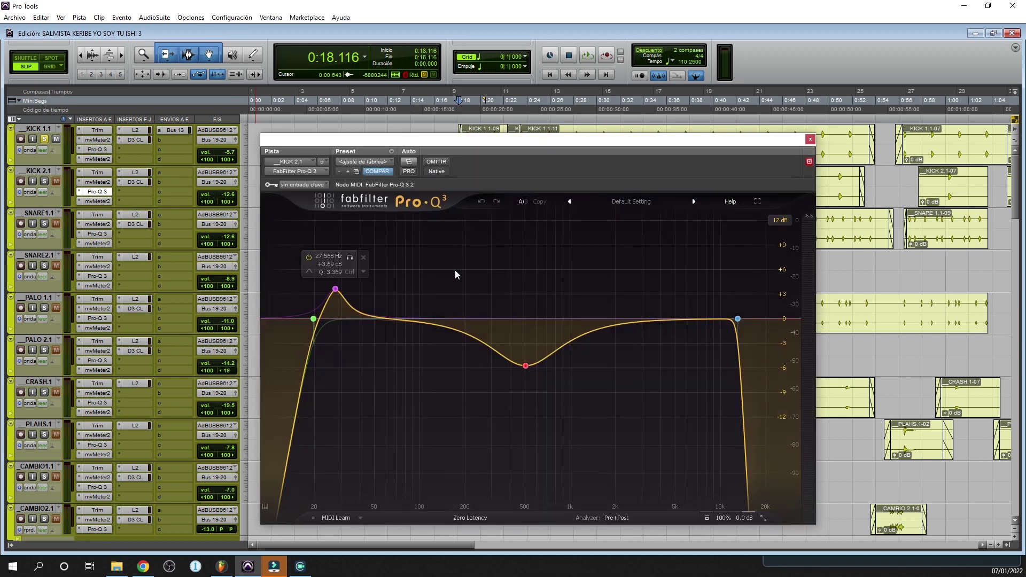
mouse_move(322, 333)
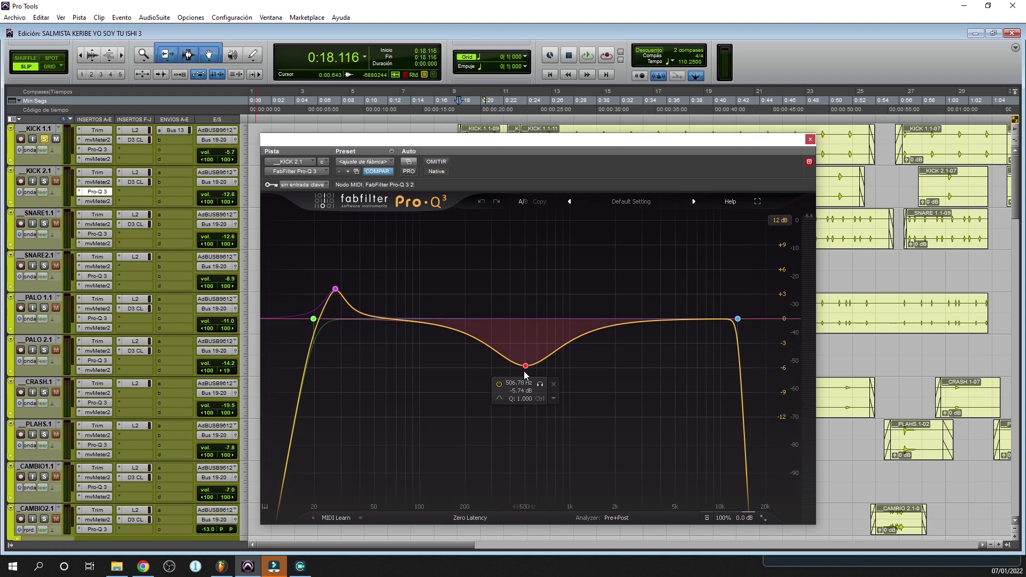
mouse_move(738, 323)
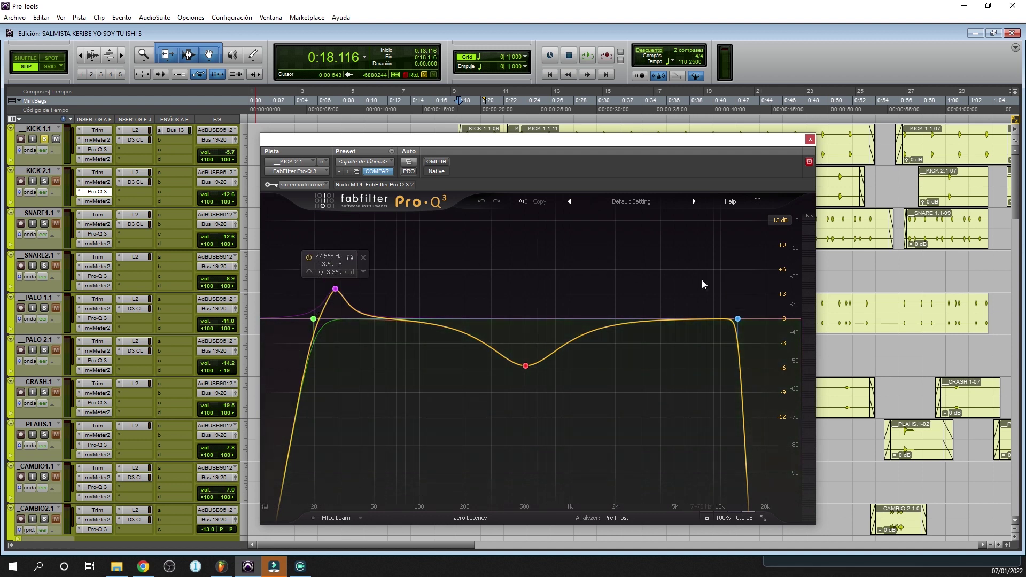
left_click(810, 138)
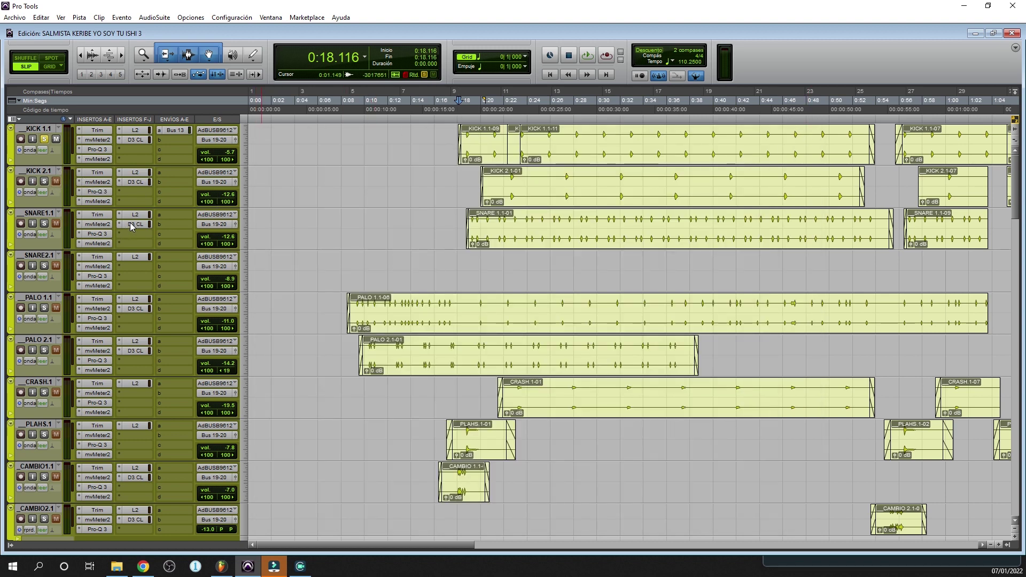
Inspect the low-cut and high-cut filters in SNARE 1.1's Pro-Q 3, close it, and review the remaining drum inserts.
left_click(90, 234)
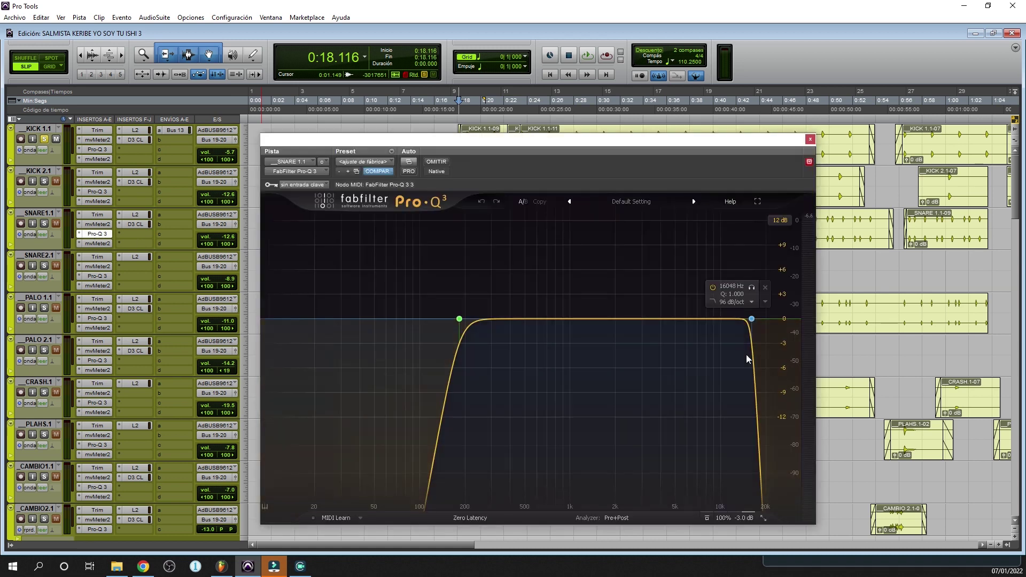
left_click(811, 139)
scroll(325, 256, "down", 3)
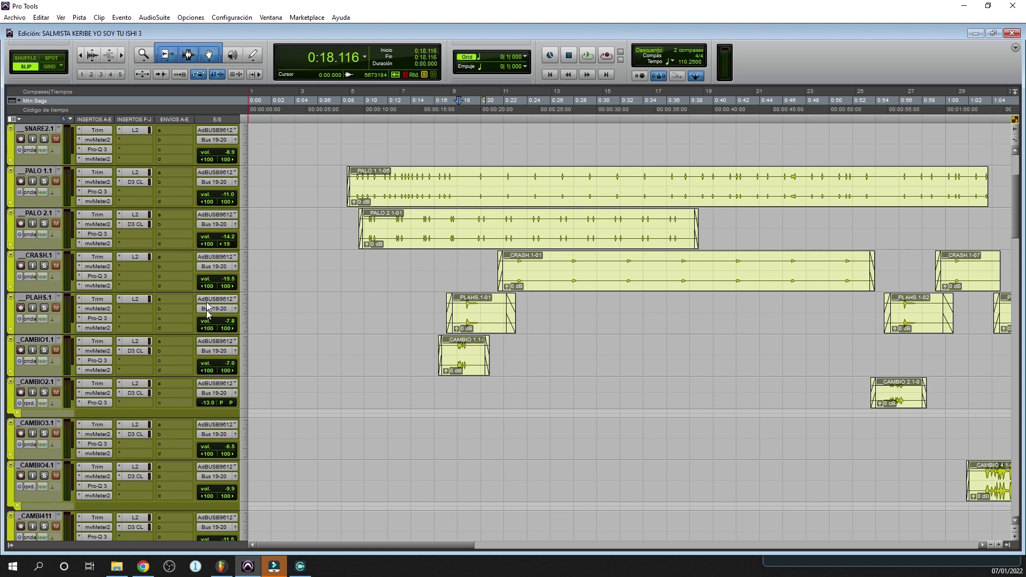
scroll(258, 329, "up", 3)
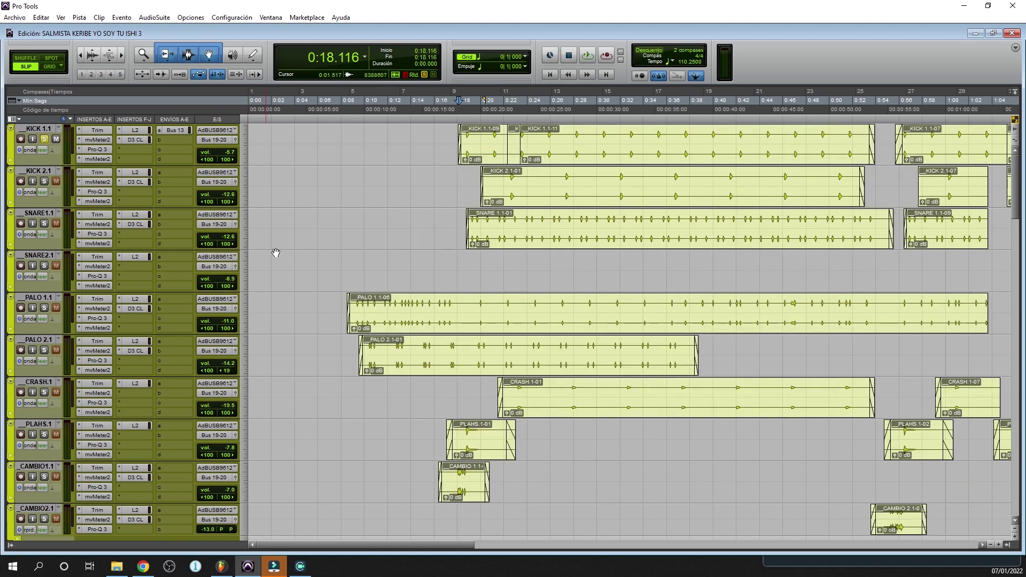
Inspect the L2 Ultramaximizer and Dyn3 Compressor/Limiter settings on KICK 1.1, closing each plug-in after viewing.
left_click(135, 131)
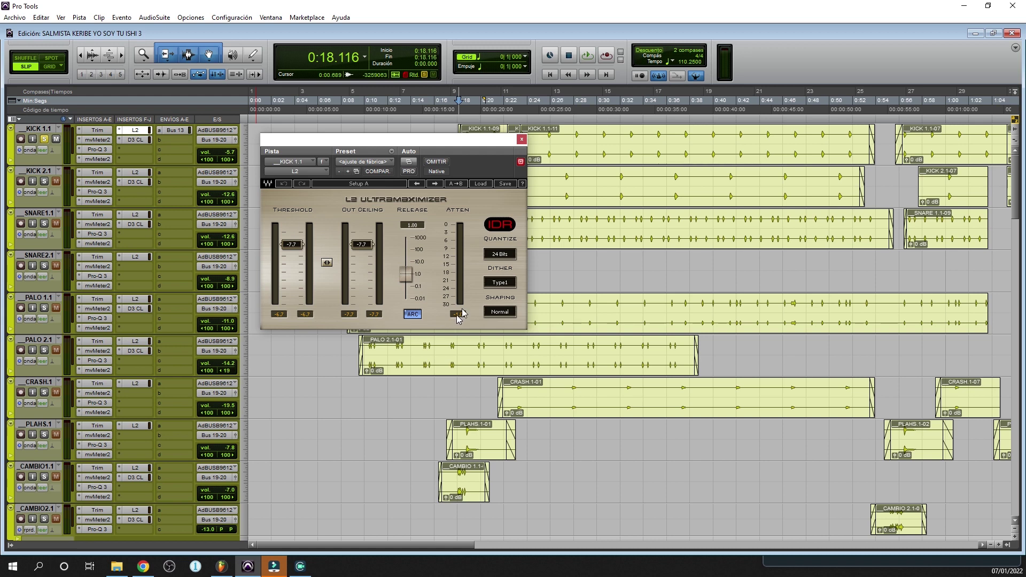
left_click(522, 140)
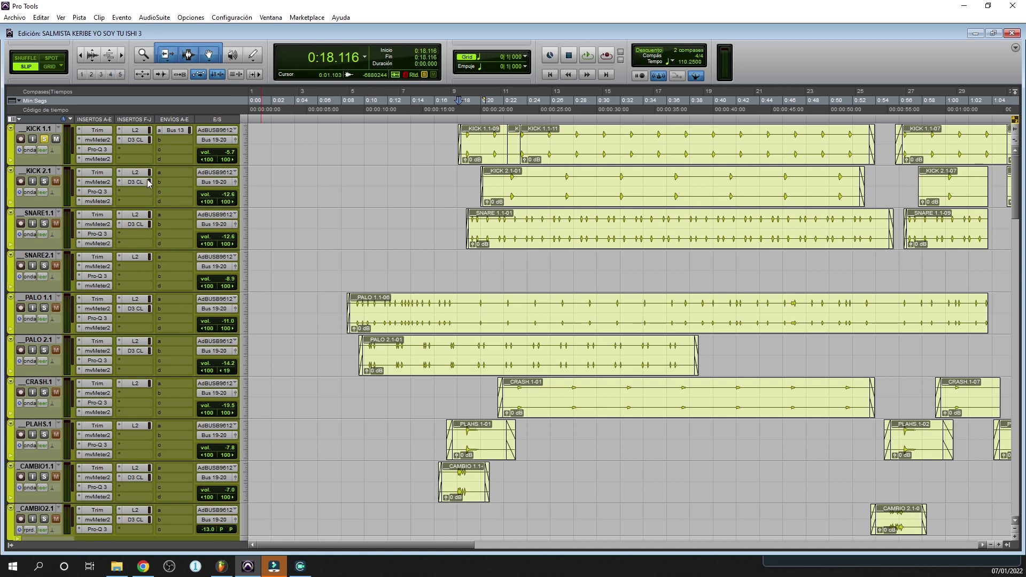
left_click(137, 140)
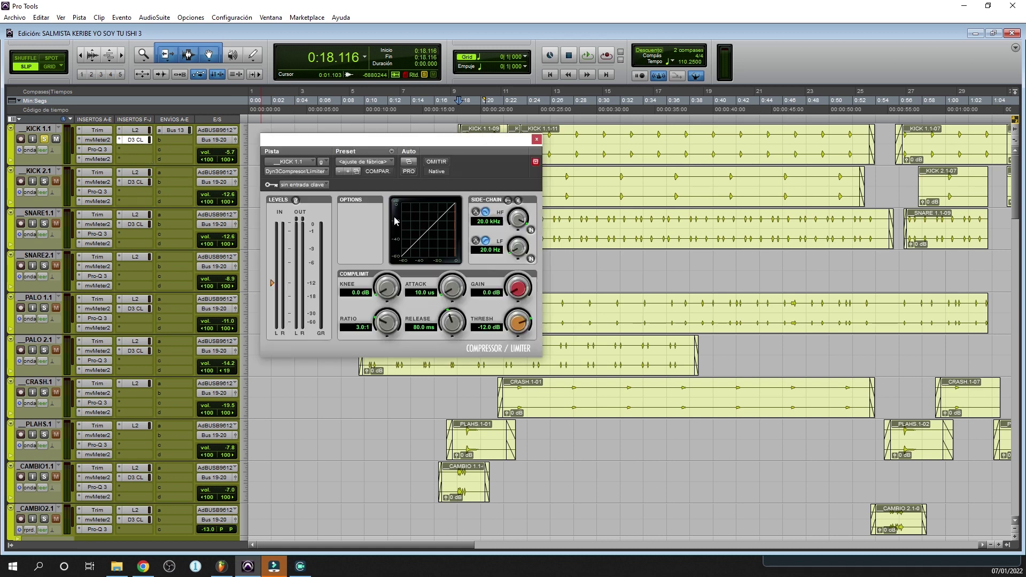
left_click_drag(422, 142, 496, 139)
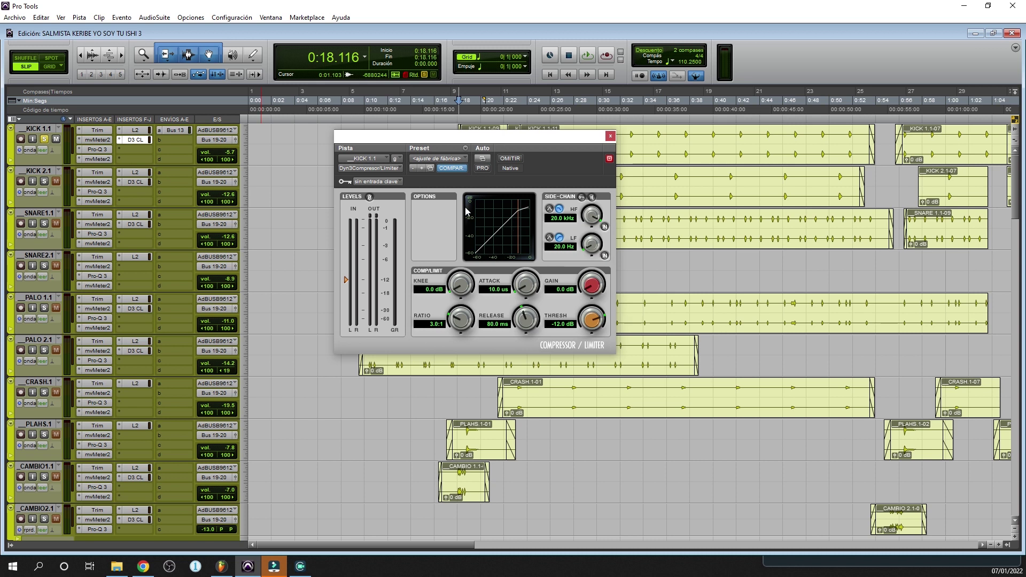
left_click(610, 136)
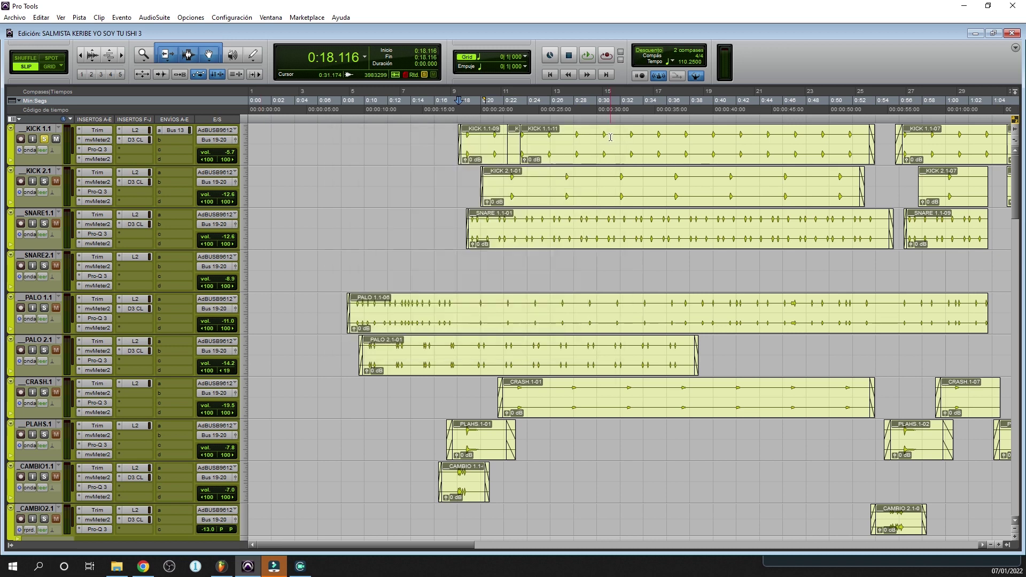
Open the Mix window and move it up so that the full channel strips are in view.
scroll(387, 266, "down", 9)
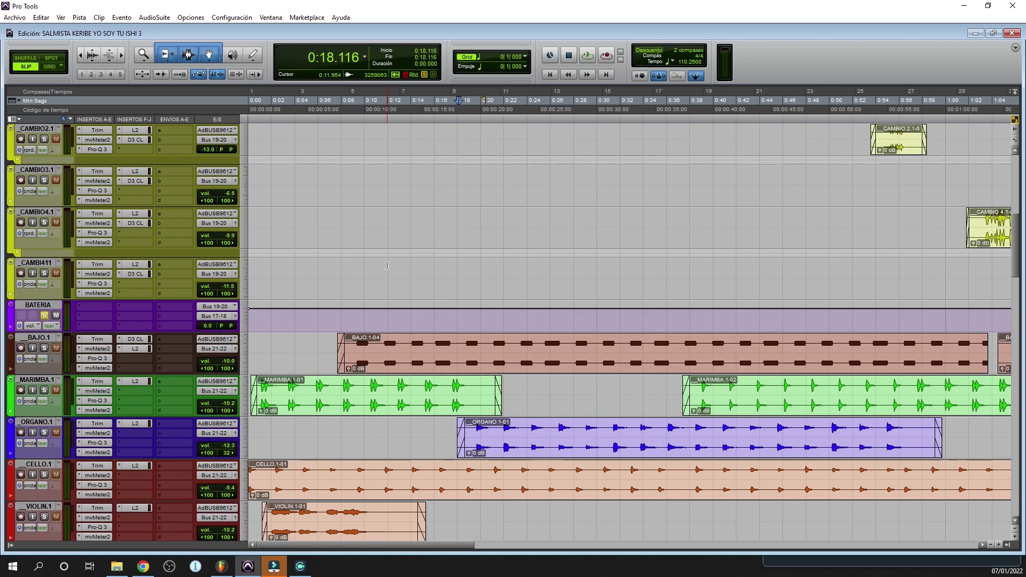
scroll(390, 262, "up", 7)
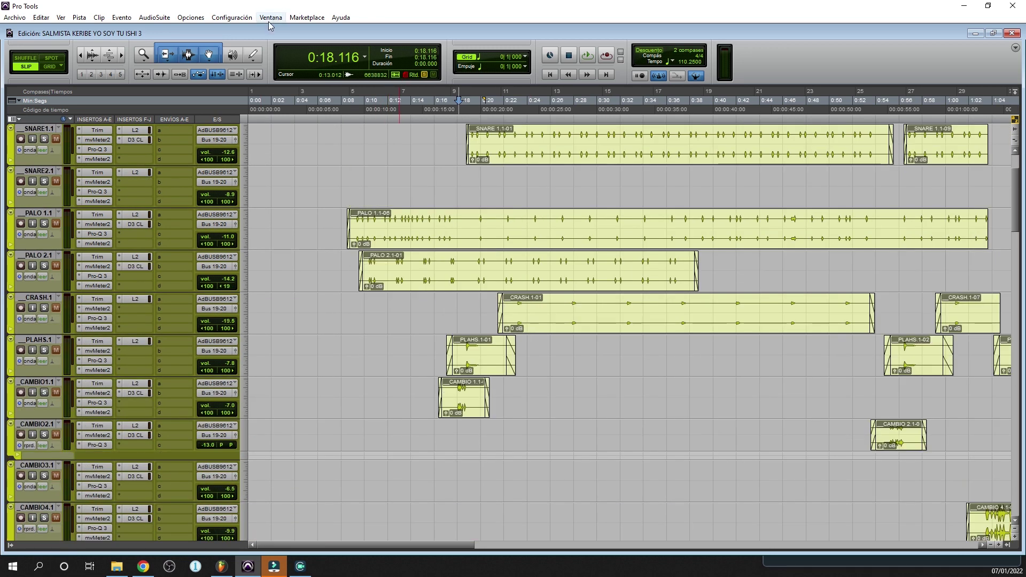
left_click(231, 18)
mouse_move(273, 19)
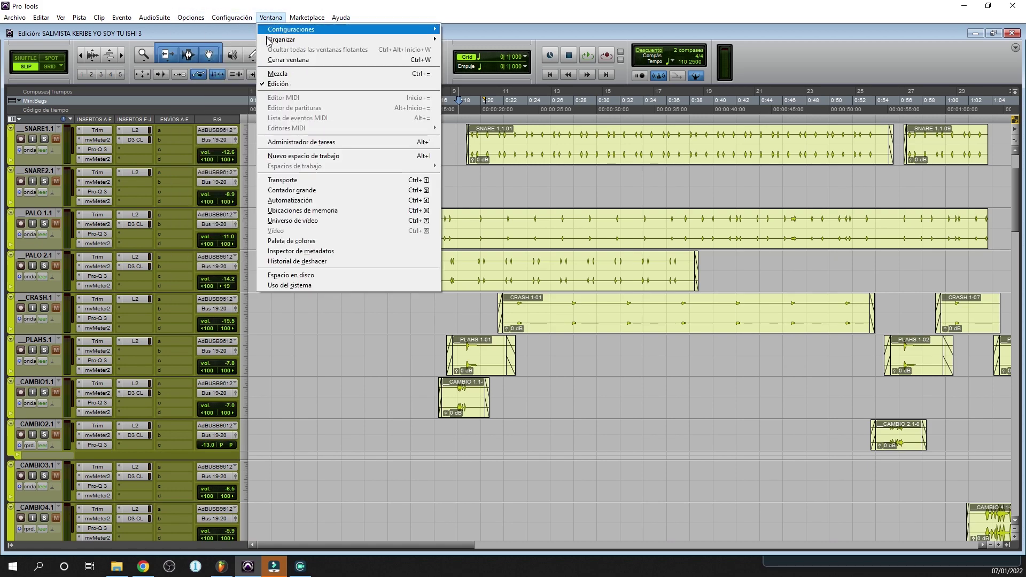
left_click(277, 74)
left_click_drag(534, 441, 564, 44)
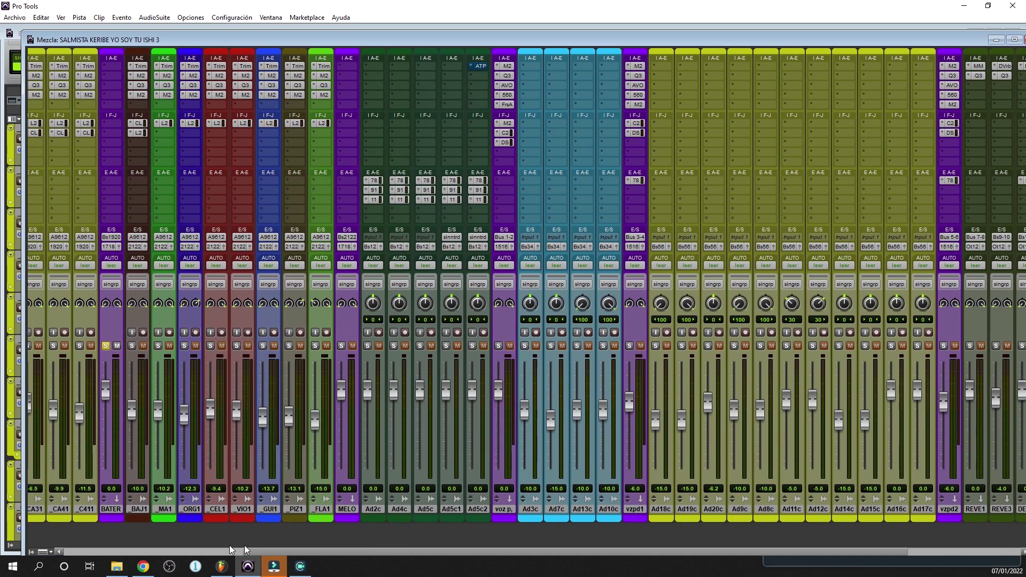
Review the mixer channels from the drums through the vocals with the Mix window in full view, and return to the Edit window.
left_click_drag(245, 551, 56, 543)
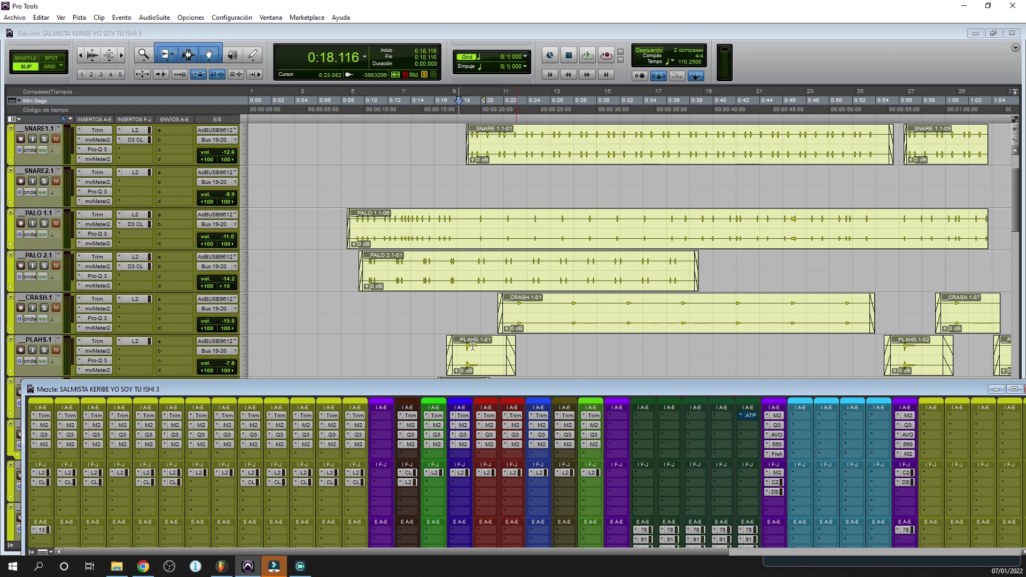
left_click_drag(462, 389, 534, 46)
left_click_drag(576, 212, 548, 547)
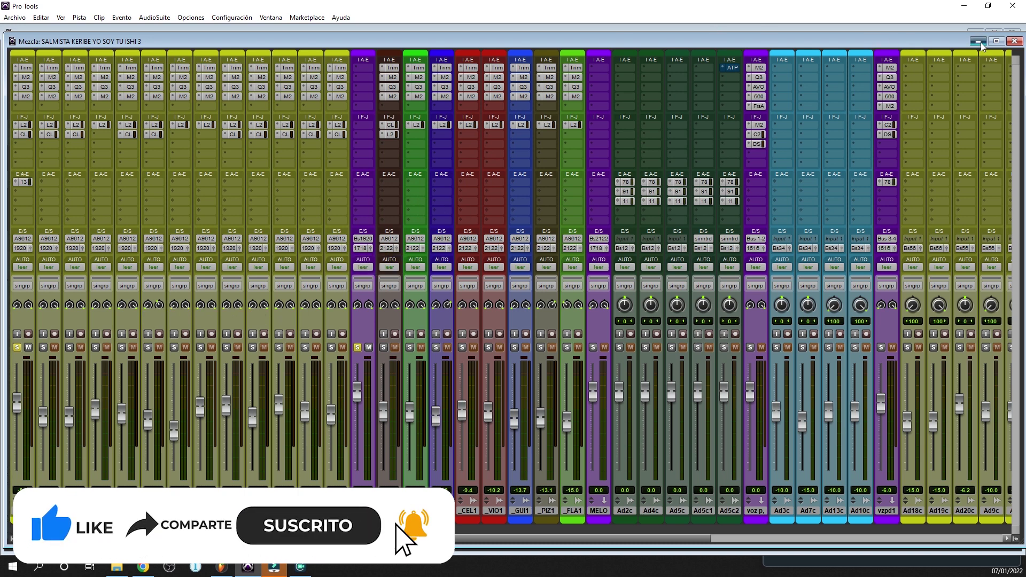
key("ctrl+equal")
Examine the instrument tracks from bass to flute, their BATERIA and MELODIA group tracks, and the vocal tracks in the Edit window.
scroll(363, 326, "down", 10)
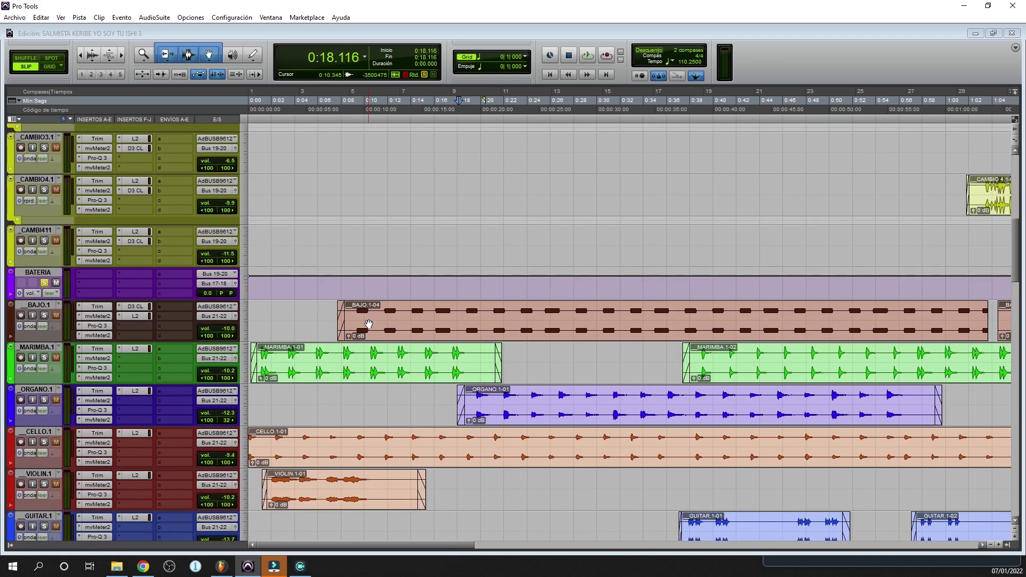
scroll(369, 324, "down", 3)
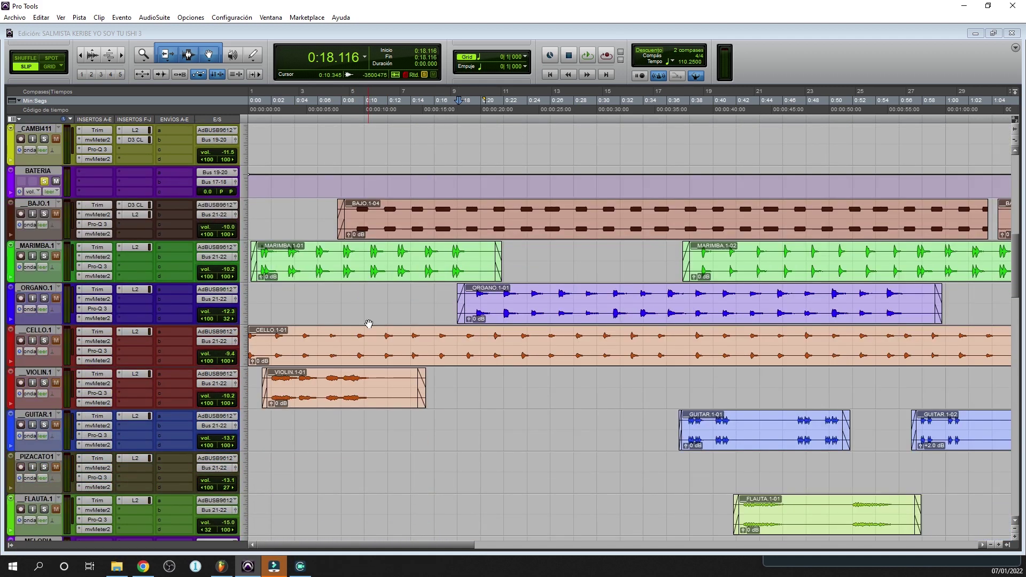
scroll(368, 324, "down", 1)
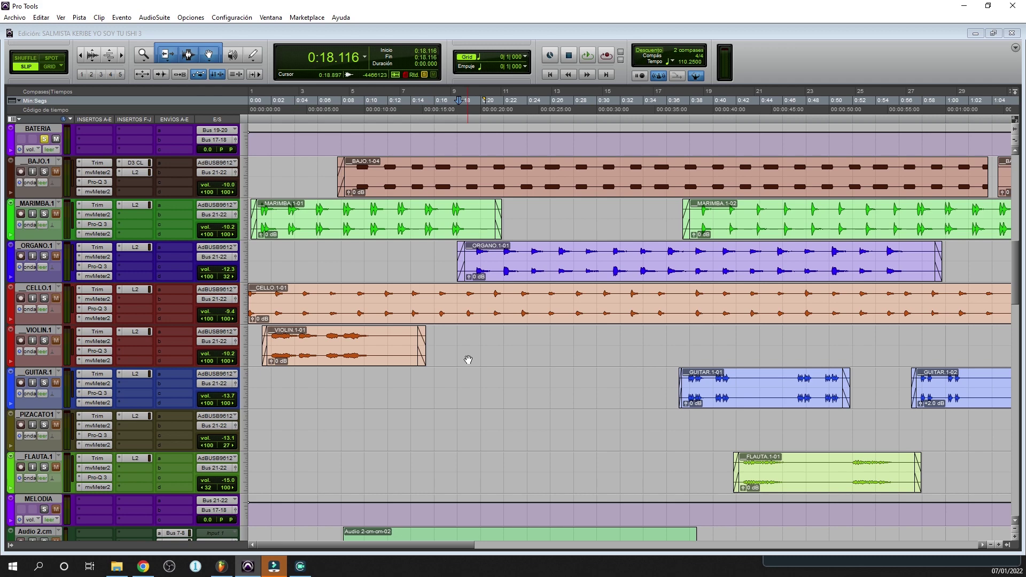
scroll(468, 359, "down", 10)
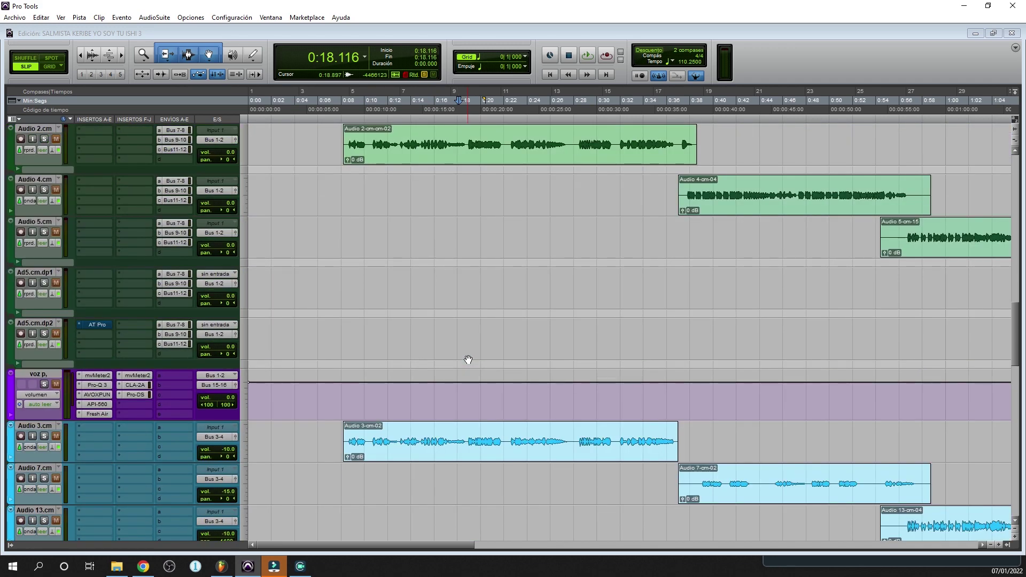
scroll(468, 360, "down", 4)
scroll(468, 359, "up", 12)
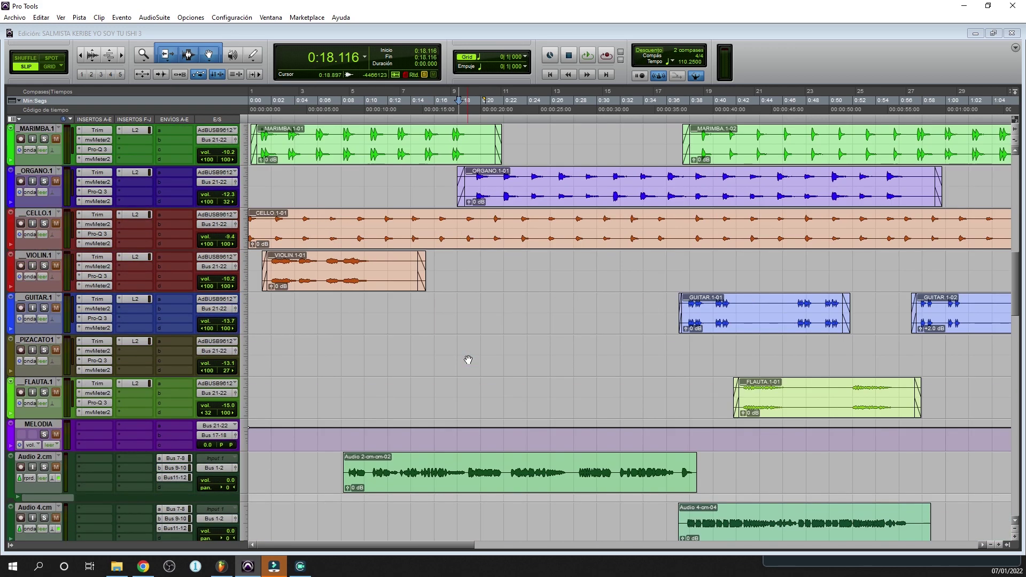
scroll(469, 360, "down", 4)
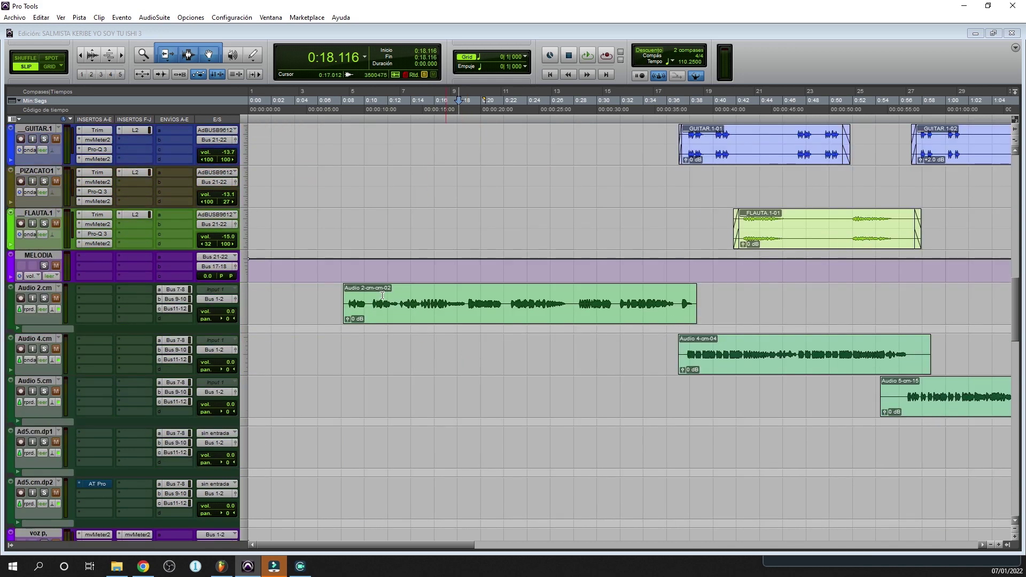
scroll(345, 250, "up", 7)
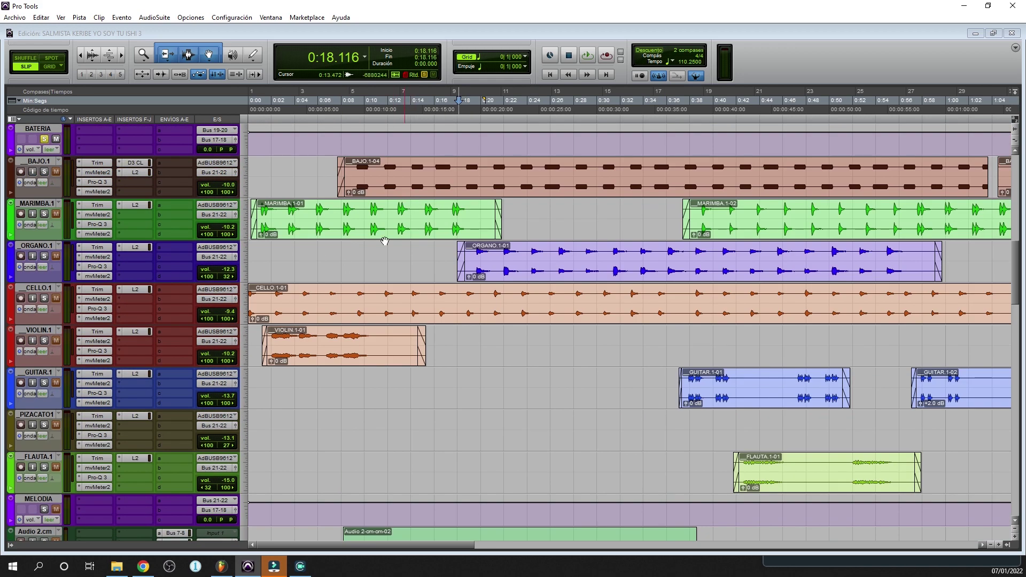
scroll(478, 342, "down", 5)
scroll(483, 289, "down", 2)
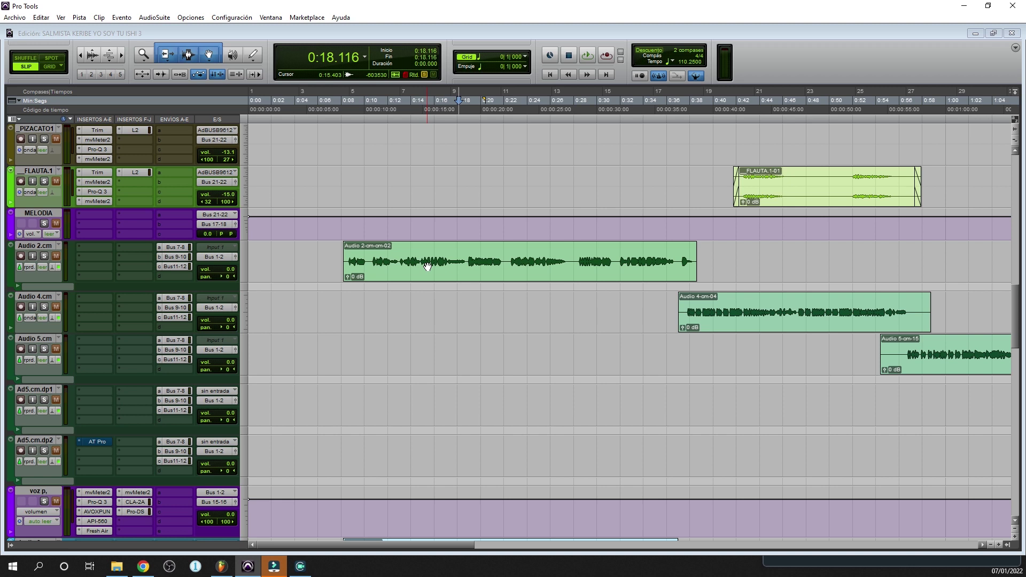
Place the edit cursor just before the Audio 2.cm clip, then view the first mvMeter2 on the voz p. track and close it.
left_click(329, 255)
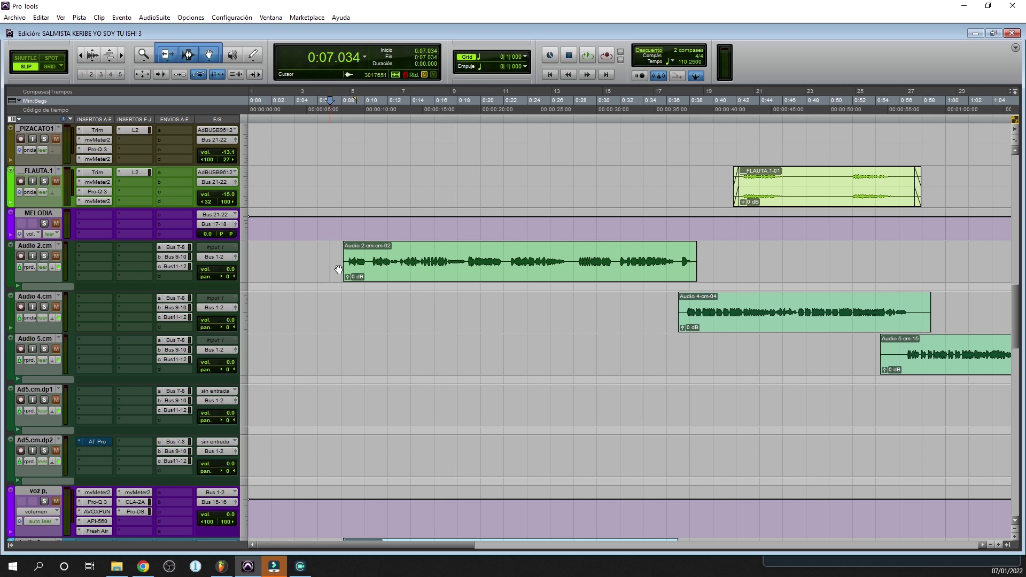
scroll(378, 310, "down", 2)
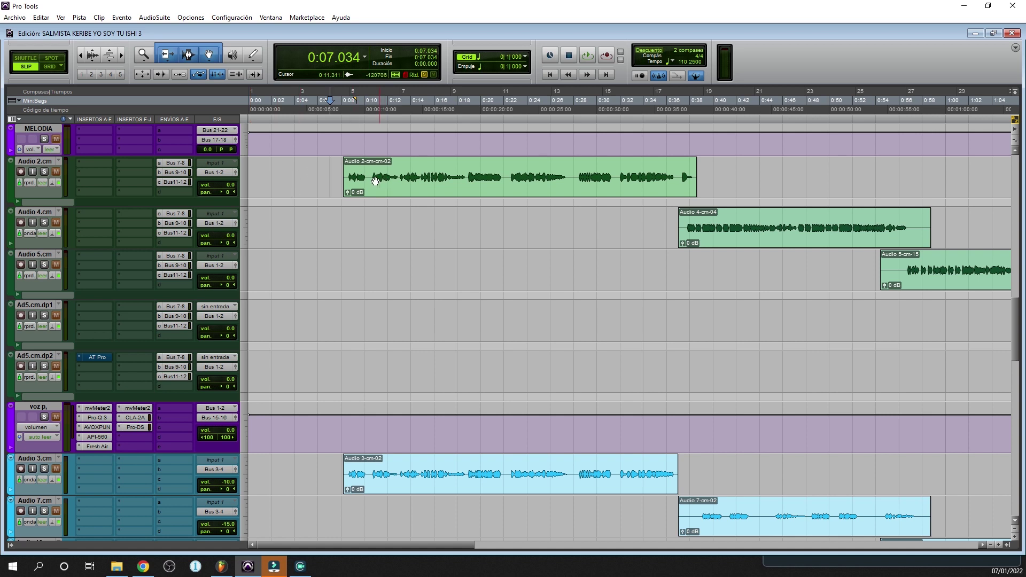
left_click(97, 409)
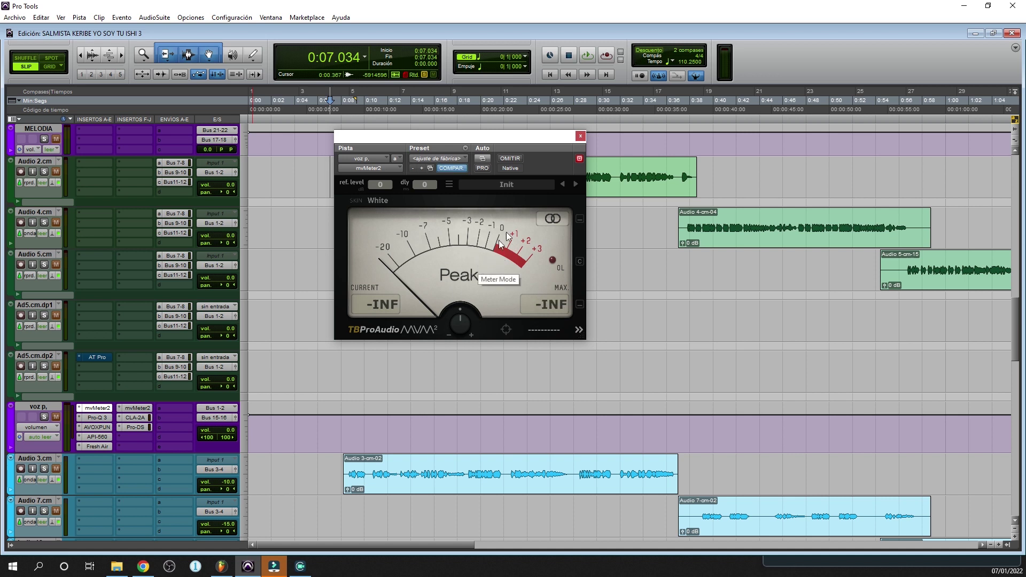
left_click(581, 137)
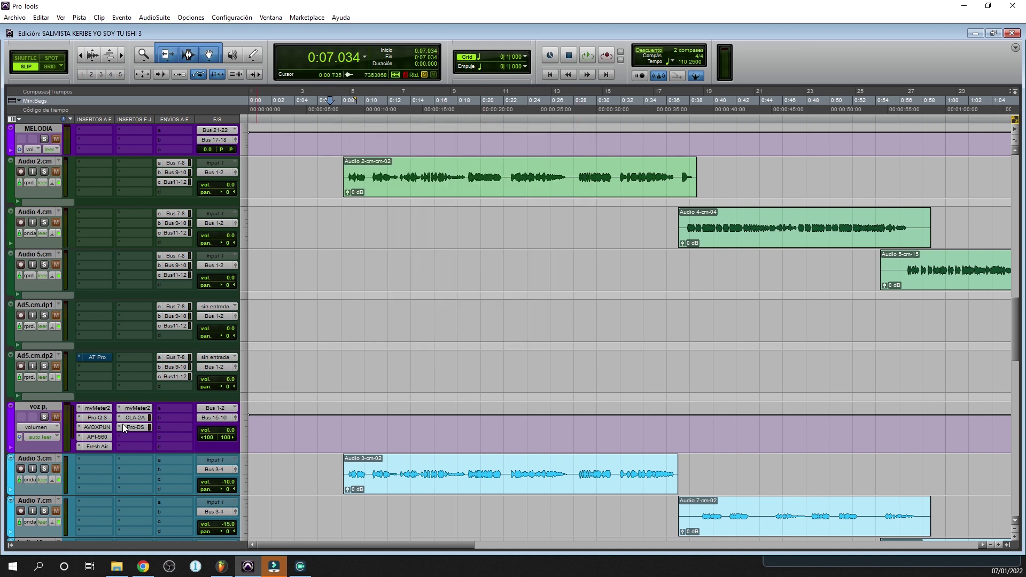
Inspect the low-cut, dynamic low-mid, mid-cut, presence and high-end bands in voz p.'s Pro-Q 3, and close it.
left_click(96, 418)
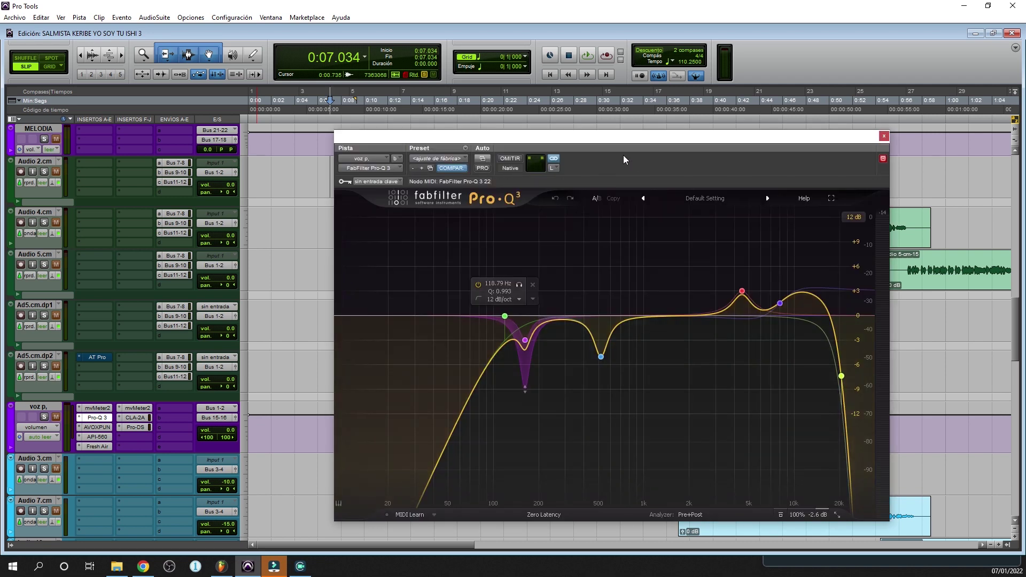
left_click_drag(631, 139, 588, 95)
left_click(481, 298)
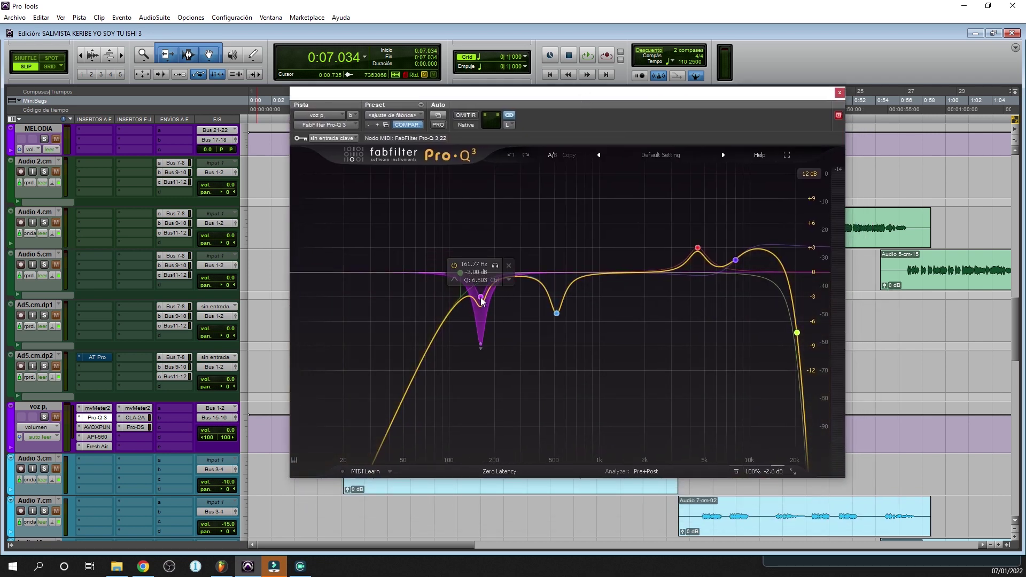
mouse_move(557, 314)
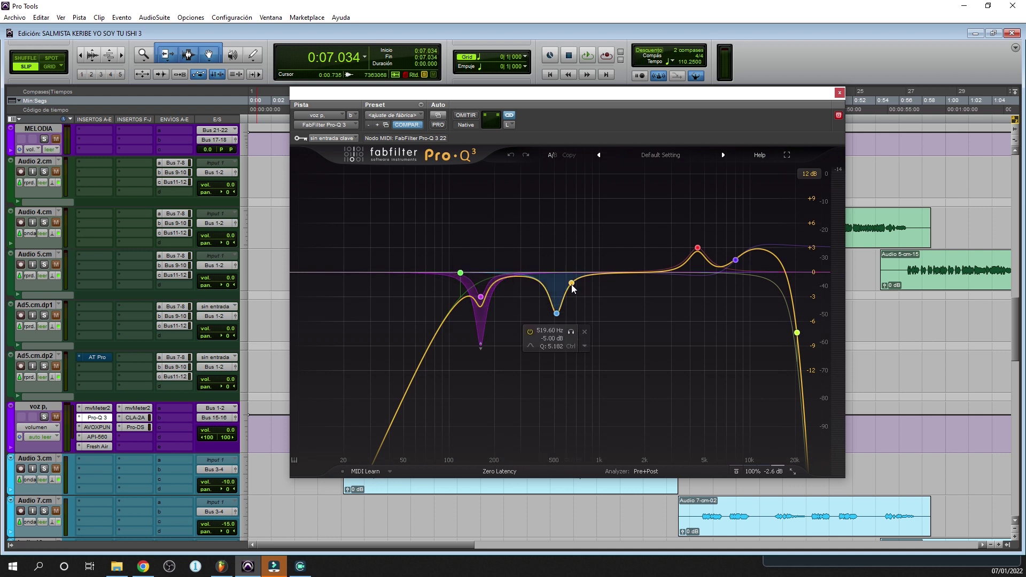
mouse_move(697, 248)
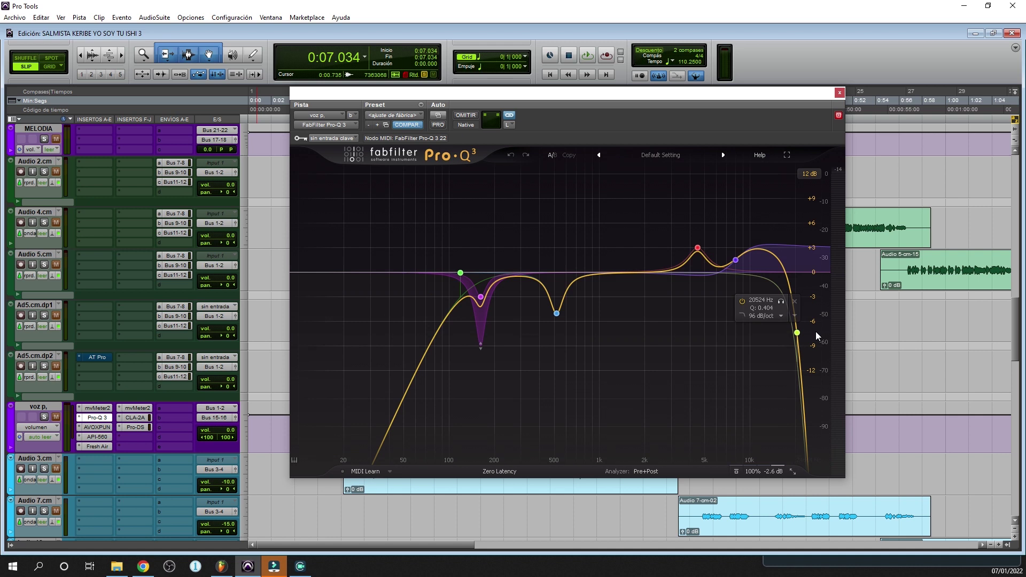
mouse_move(480, 306)
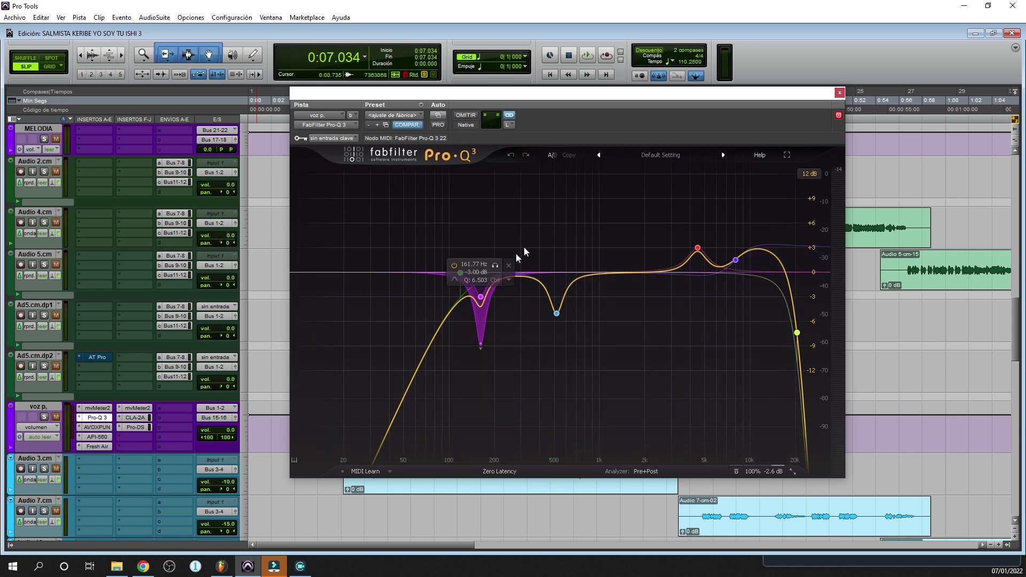
mouse_move(560, 334)
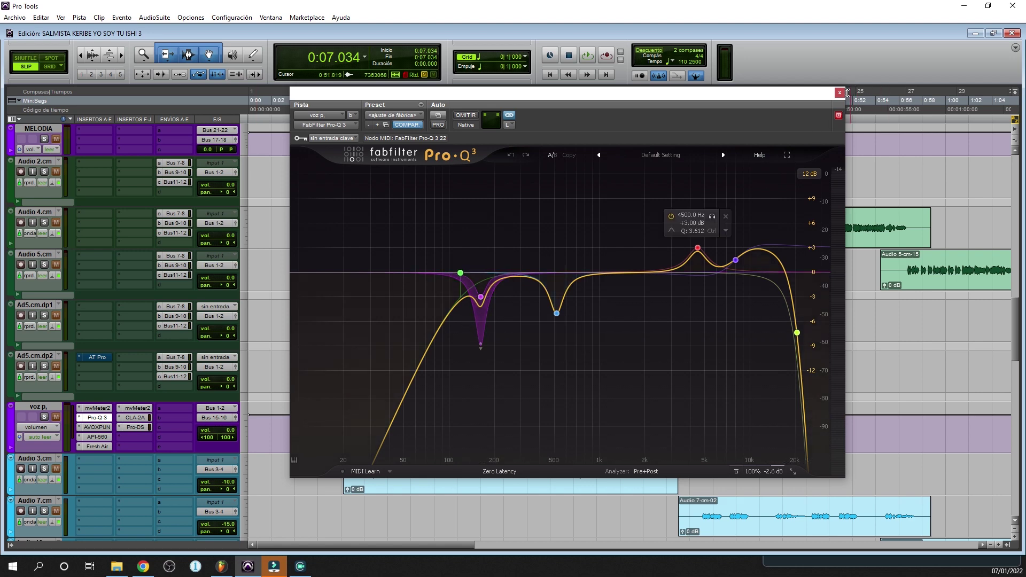
left_click(843, 92)
Inspect the gain, impact and ceiling settings of AVOX PUNCH on the voz p. track, and close it.
left_click(95, 428)
left_click_drag(469, 102, 552, 234)
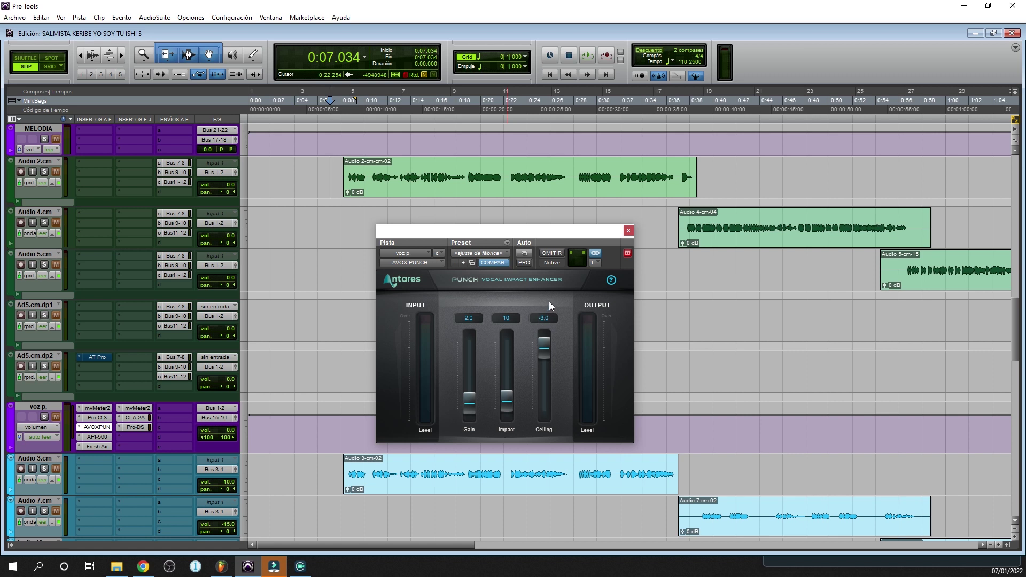
left_click(628, 230)
Inspect the API-560 equalizer bands and the Fresh Air mid and high settings on voz p., closing each plug-in after viewing.
left_click(98, 437)
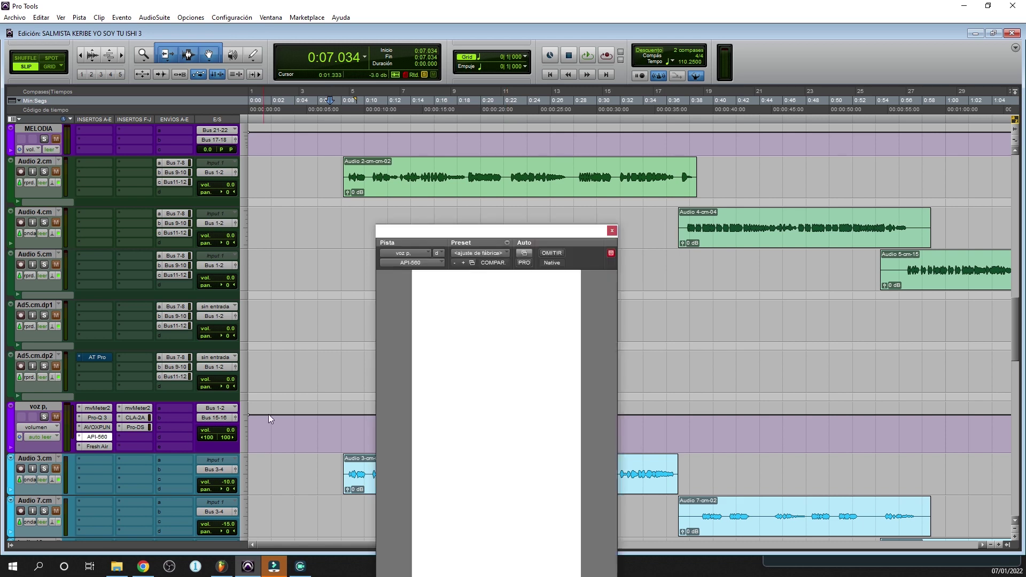
left_click_drag(552, 231, 542, 124)
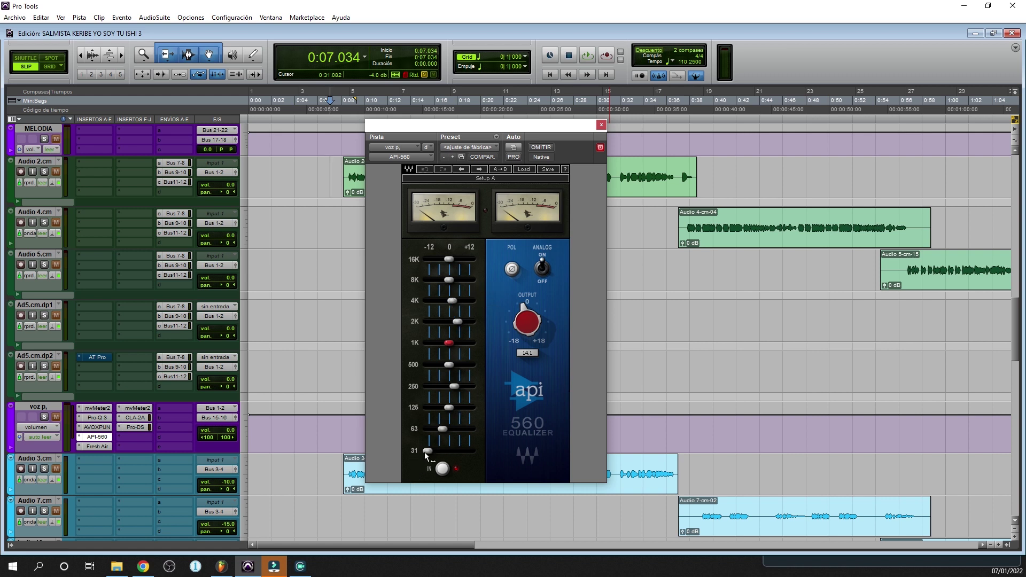
mouse_move(440, 431)
left_click(601, 126)
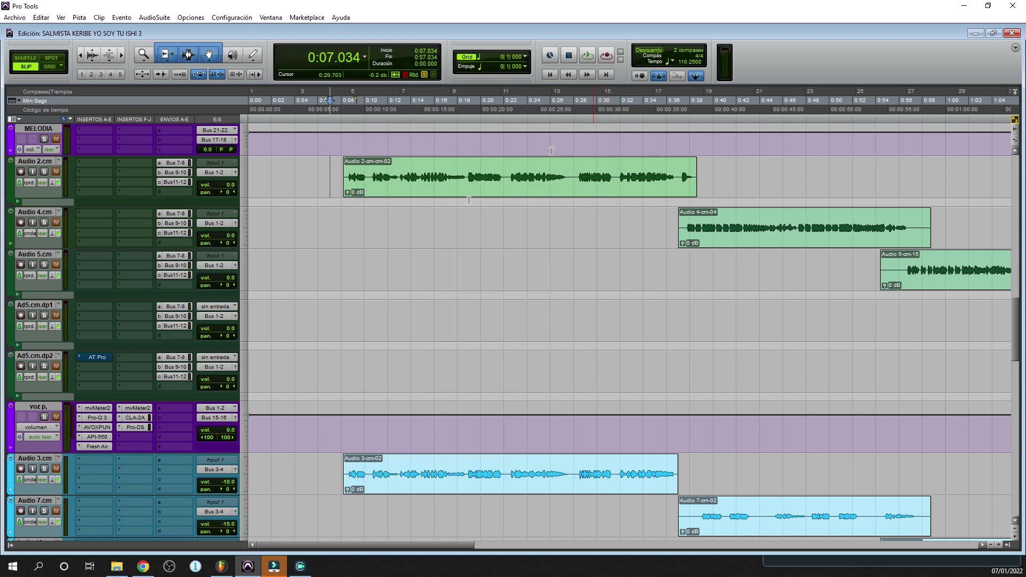
left_click(95, 447)
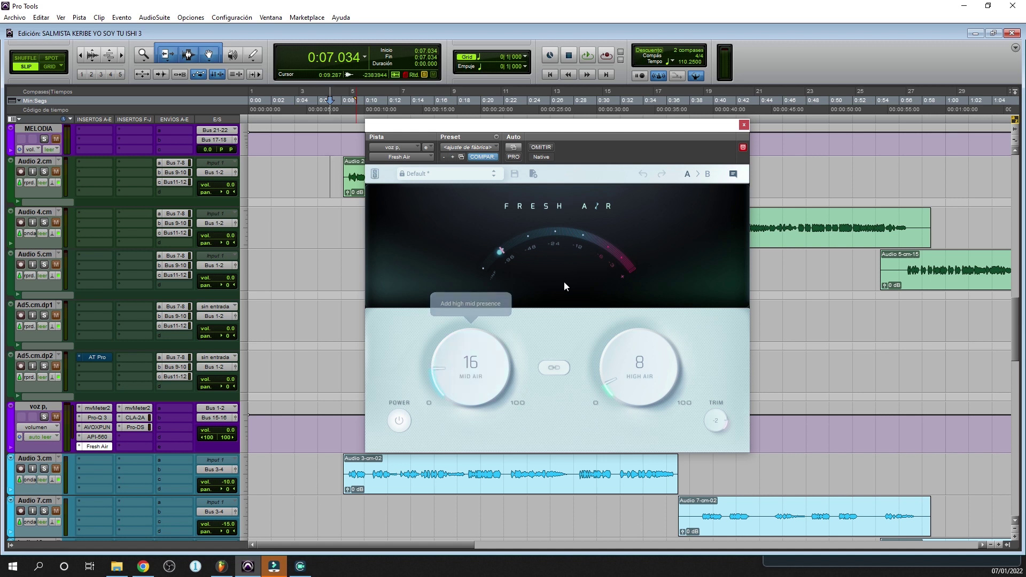
left_click(744, 124)
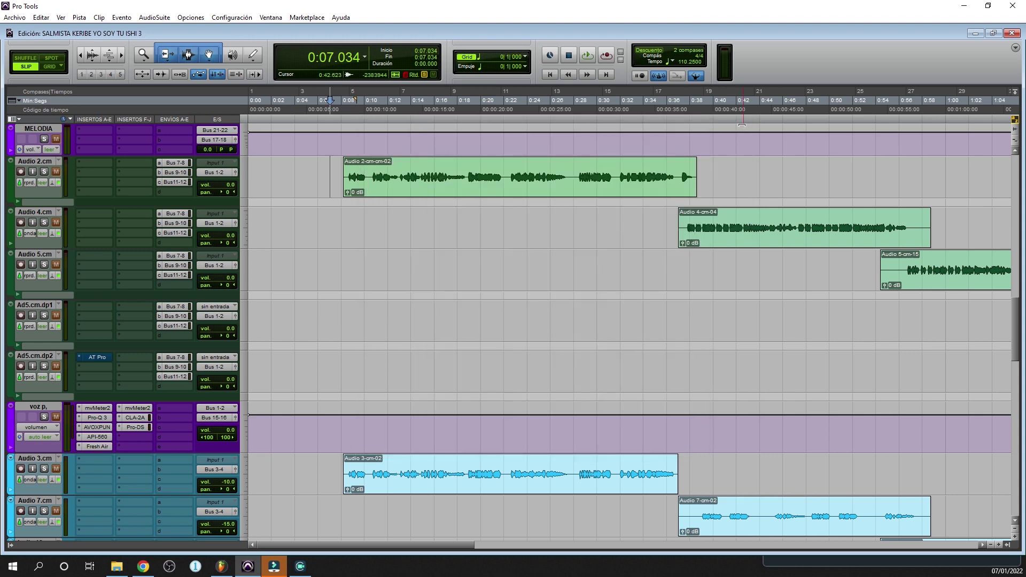
Inspect the CLA-2A compressor and Pro-DS de-esser on voz p., selecting the Audio 4.cm clip meanwhile, and close each plug-in after viewing.
left_click(136, 417)
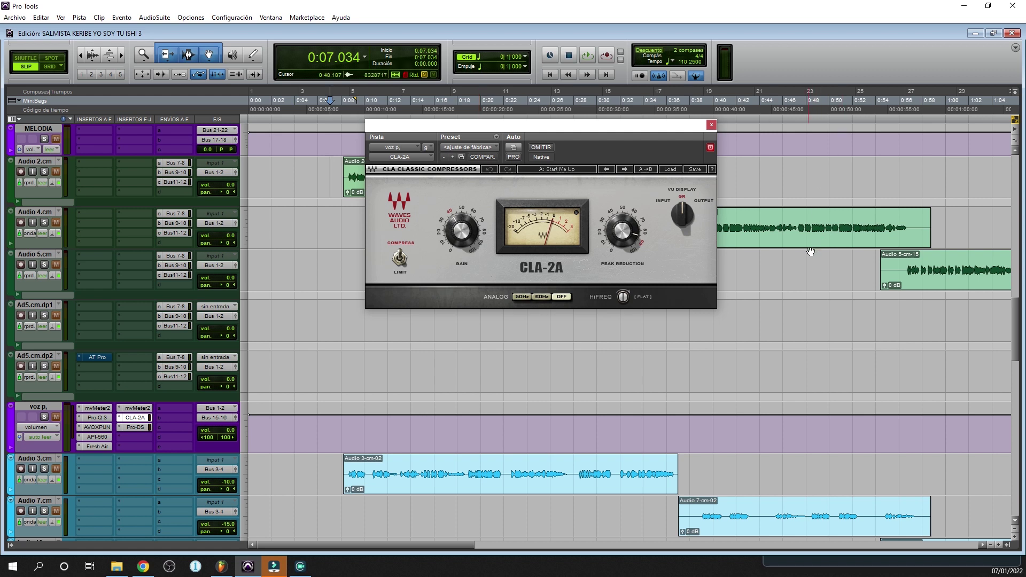
left_click(816, 246)
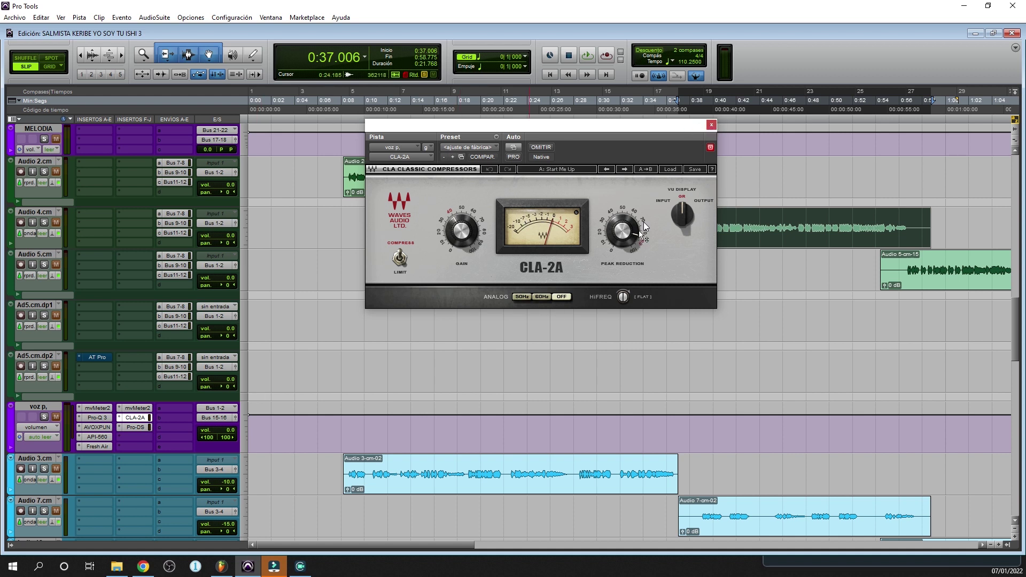
left_click(711, 124)
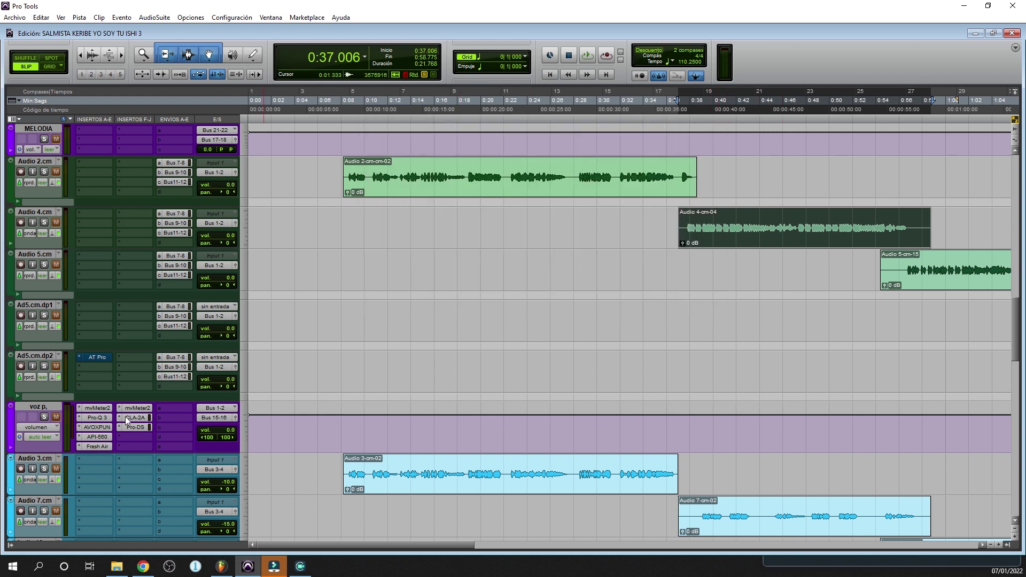
left_click(134, 428)
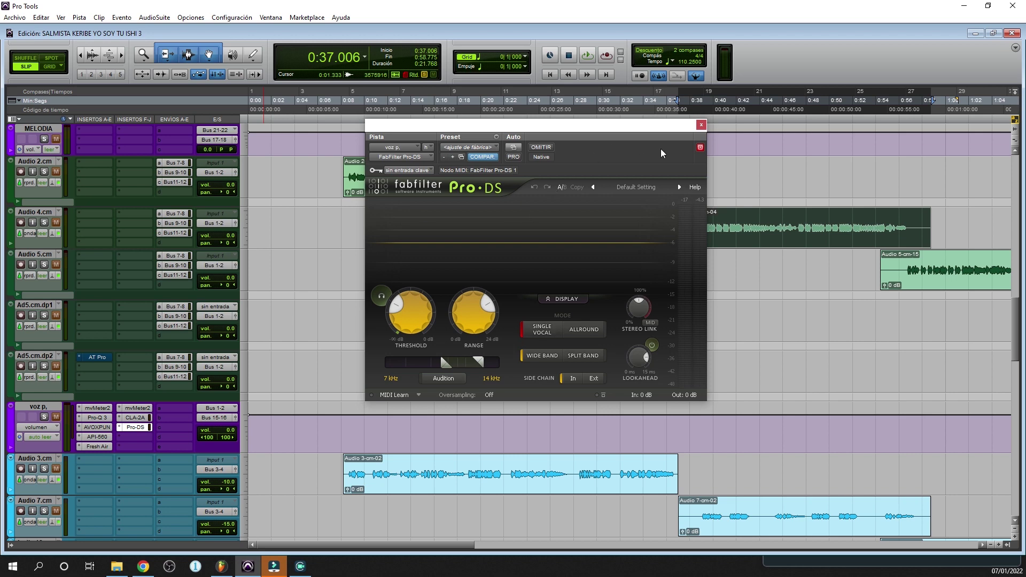
left_click(701, 125)
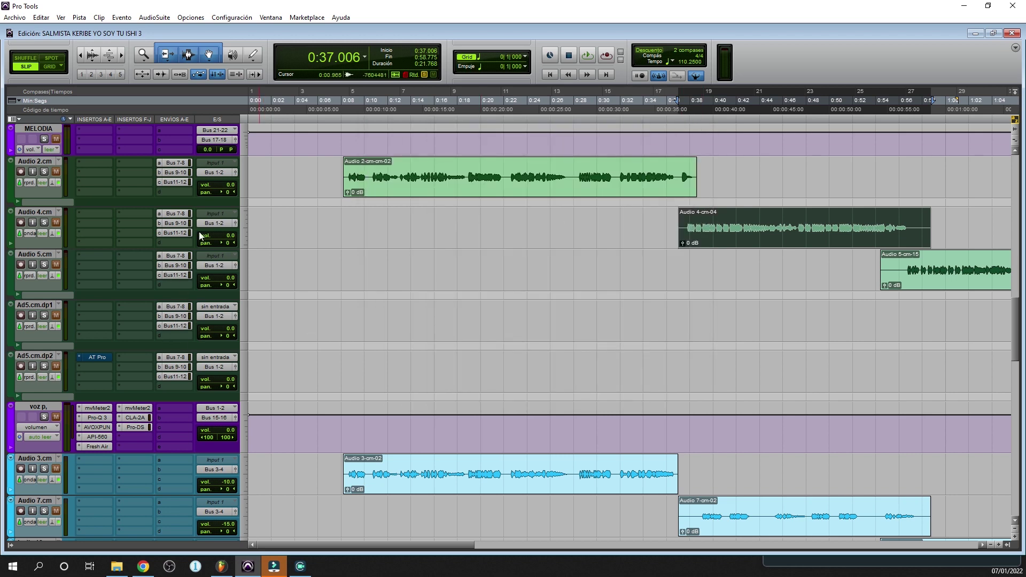
Open the Pro-Q 3 equalizer on the voz p..dup1 track and examine its curve and high-cut band.
scroll(380, 304, "down", 5)
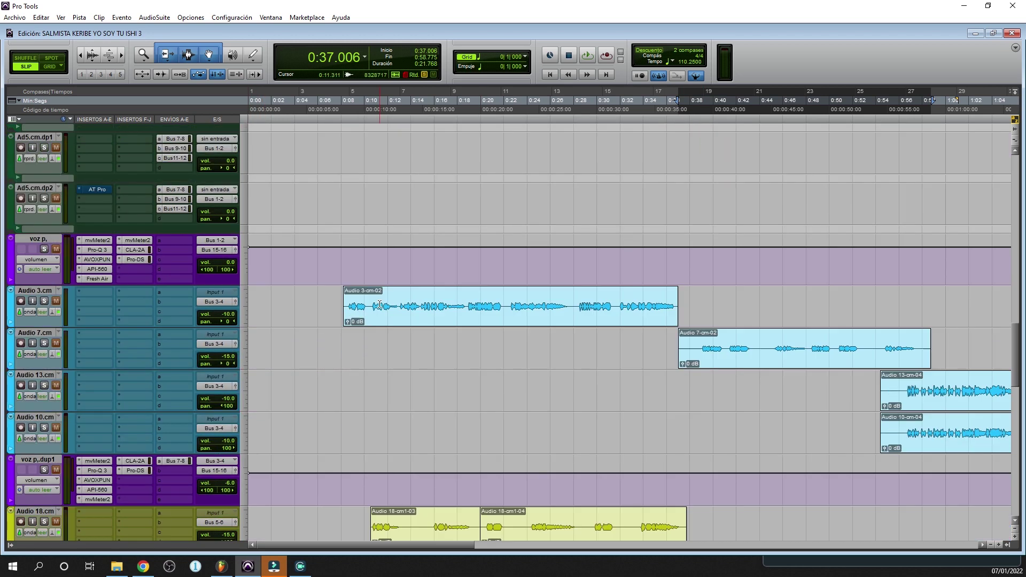
scroll(380, 303, "down", 1)
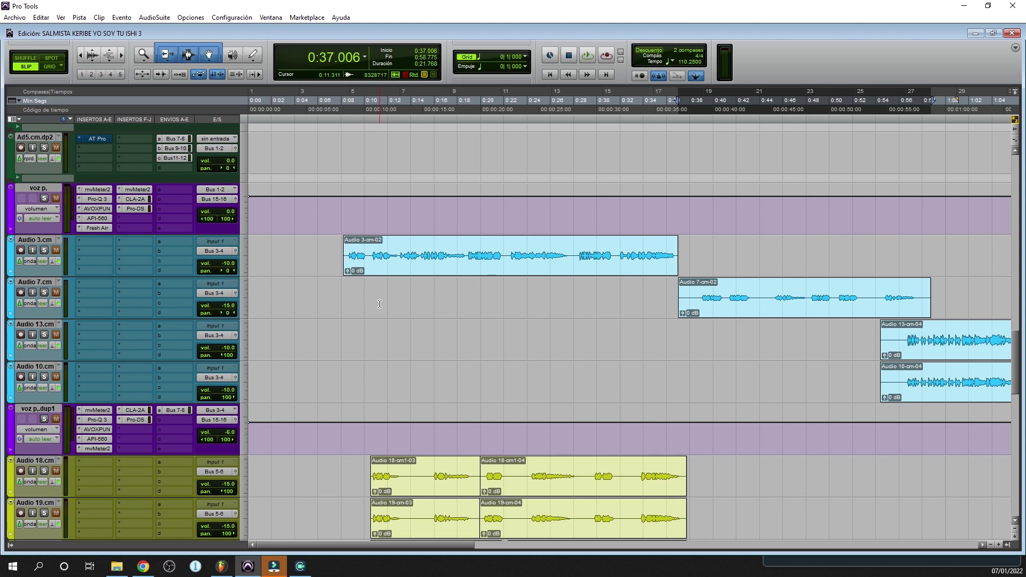
left_click(99, 421)
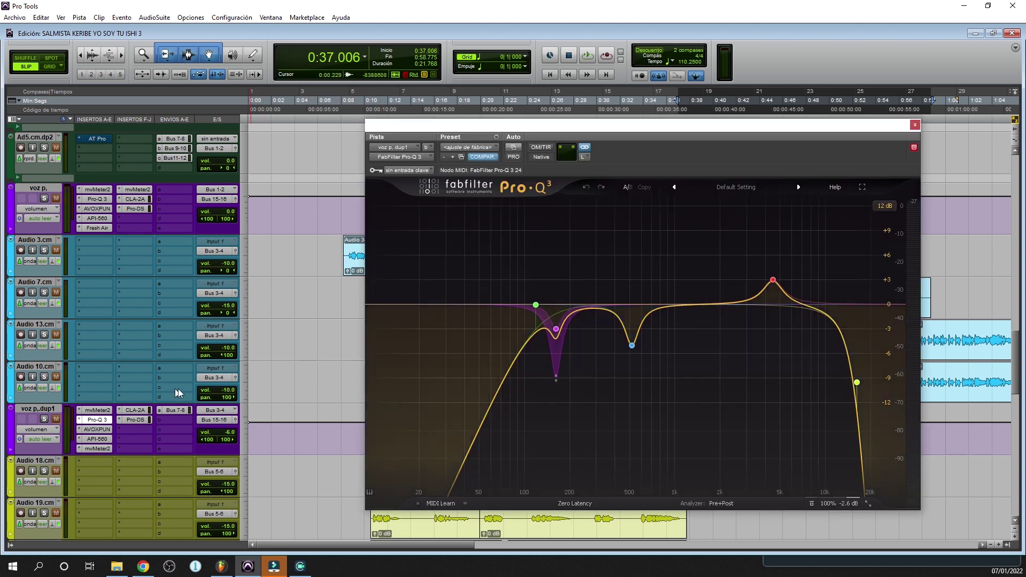
mouse_move(796, 338)
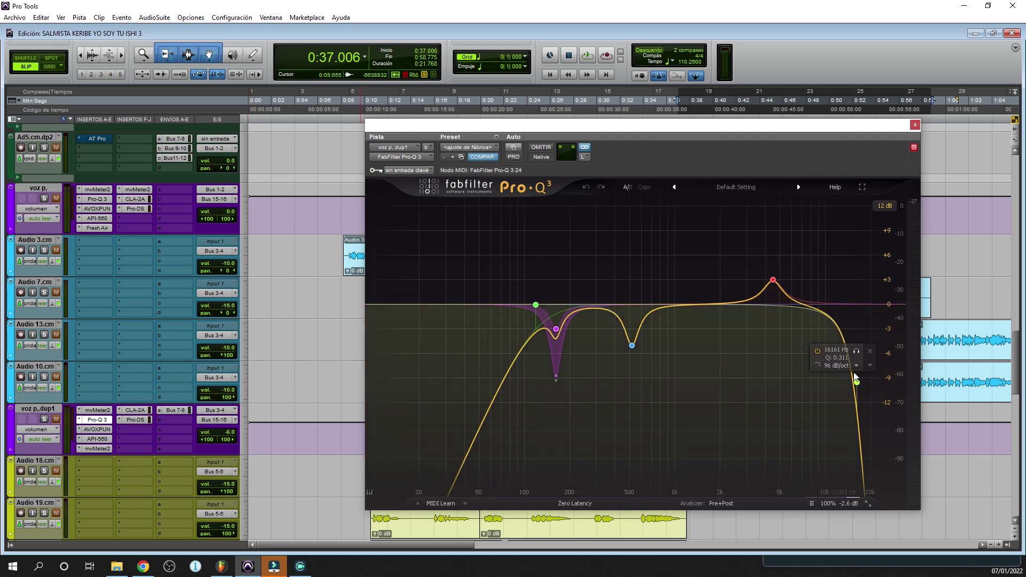
Open voz p.'s Pro-Q 3 beside the voz p..dup1 one and reduce the size of both equalizer windows.
left_click_drag(655, 126, 745, 57)
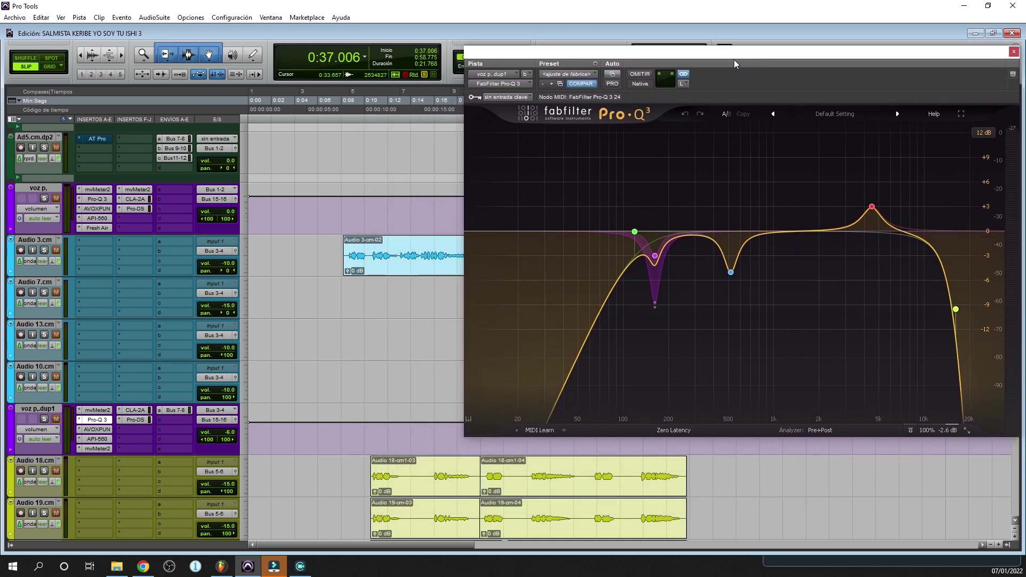
left_click(95, 200)
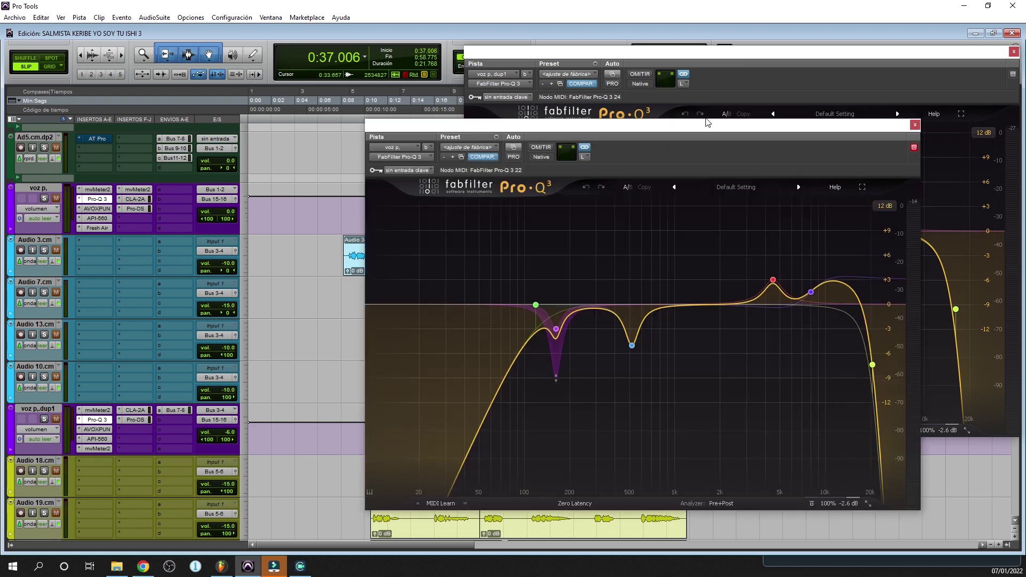
left_click_drag(850, 125, 479, 79)
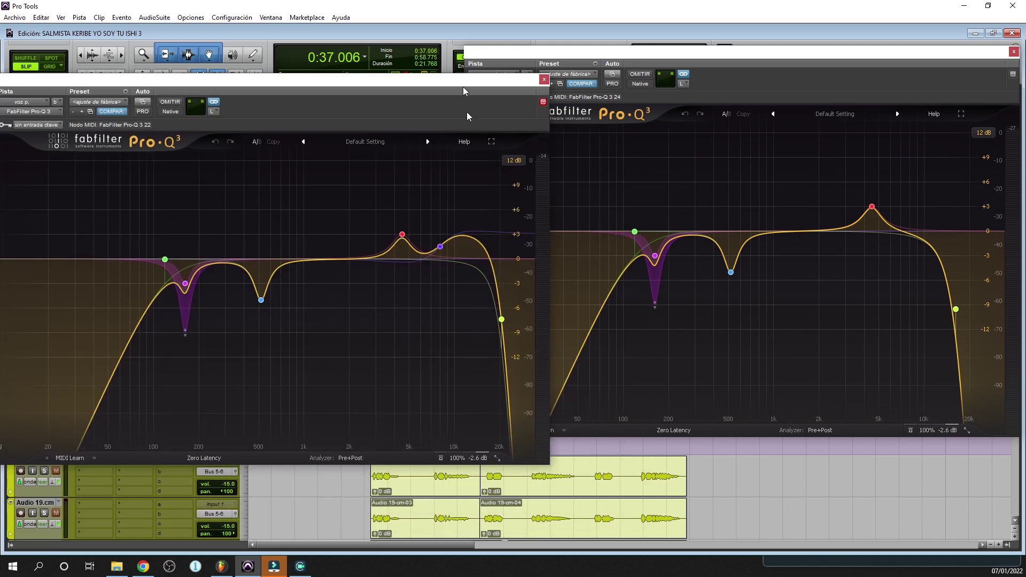
left_click(497, 458)
left_click(514, 506)
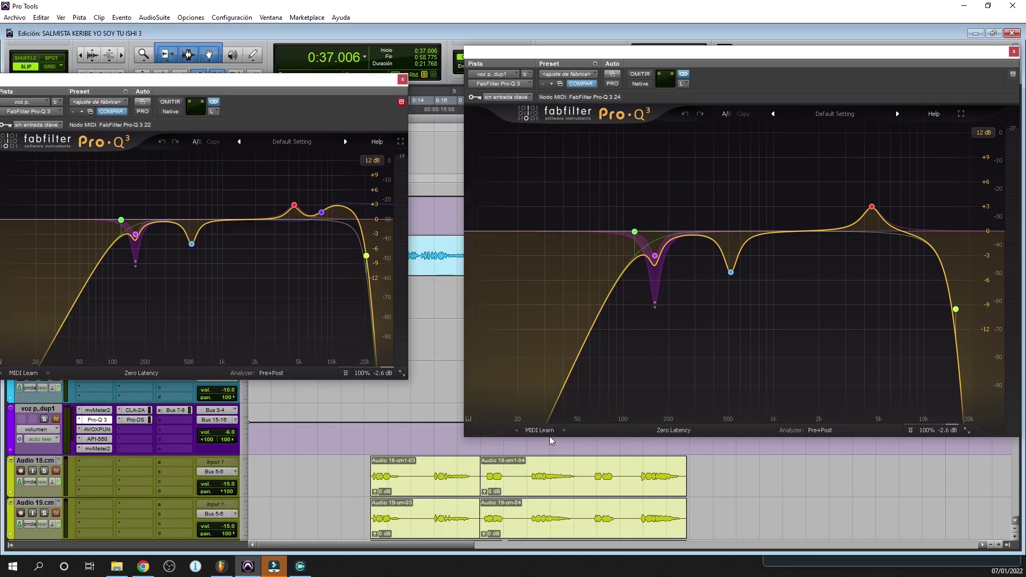
left_click(967, 430)
left_click(970, 477)
Compare the Pro-Q 3 curves of voz p. and voz p..dup1 side by side, and close both.
left_click_drag(652, 76, 678, 133)
left_click_drag(255, 79, 313, 144)
left_click_drag(732, 139, 759, 143)
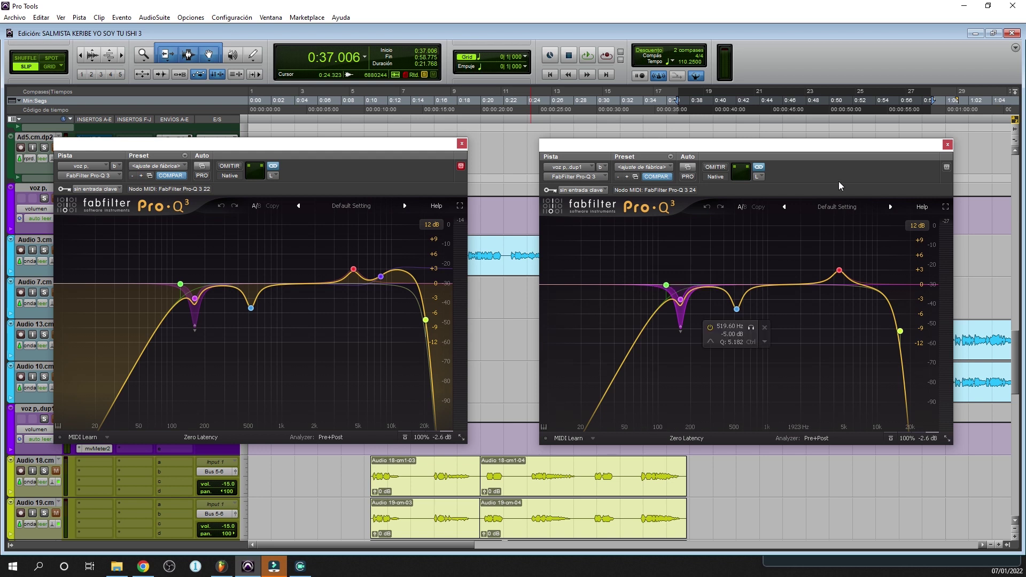
left_click(947, 145)
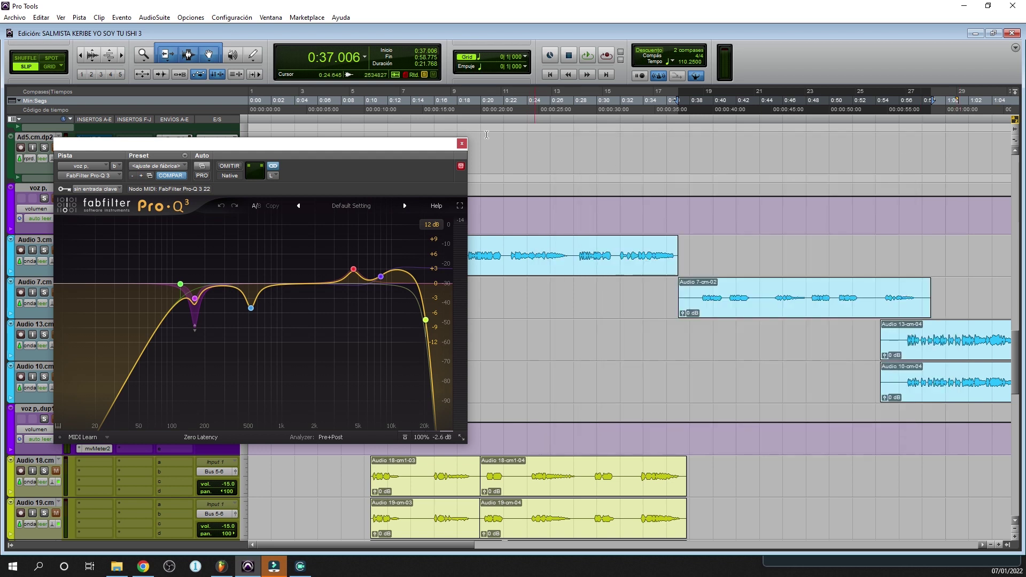
left_click(462, 145)
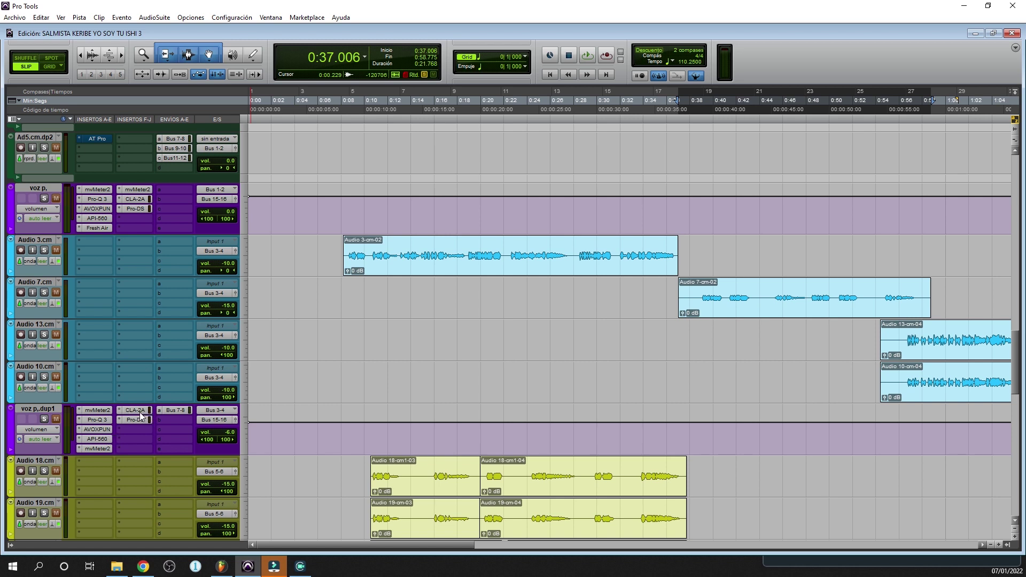
Inspect the Fresh Air mid and high settings on voz p. again, and close the plug-in.
left_click(93, 228)
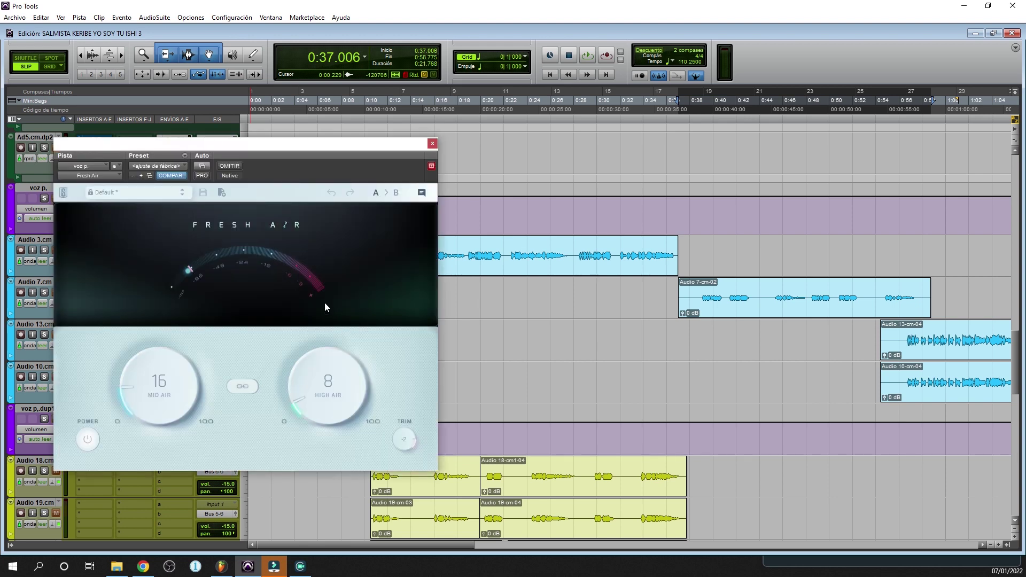
left_click(432, 145)
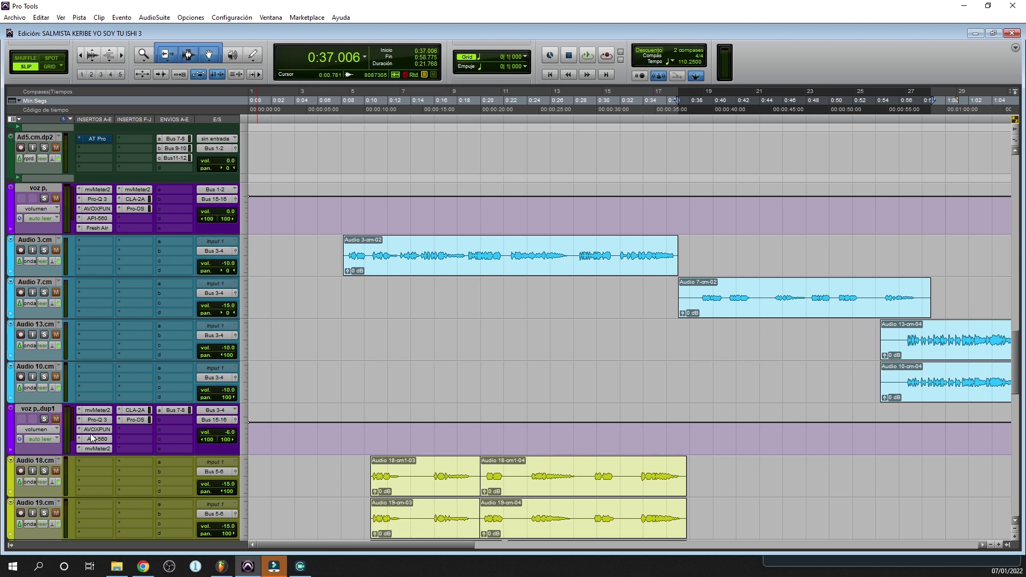
Examine the backing vocal tracks, the voz p..dup2 bus, the reverb and delay returns, and the total and master tracks.
scroll(91, 437, "down", 5)
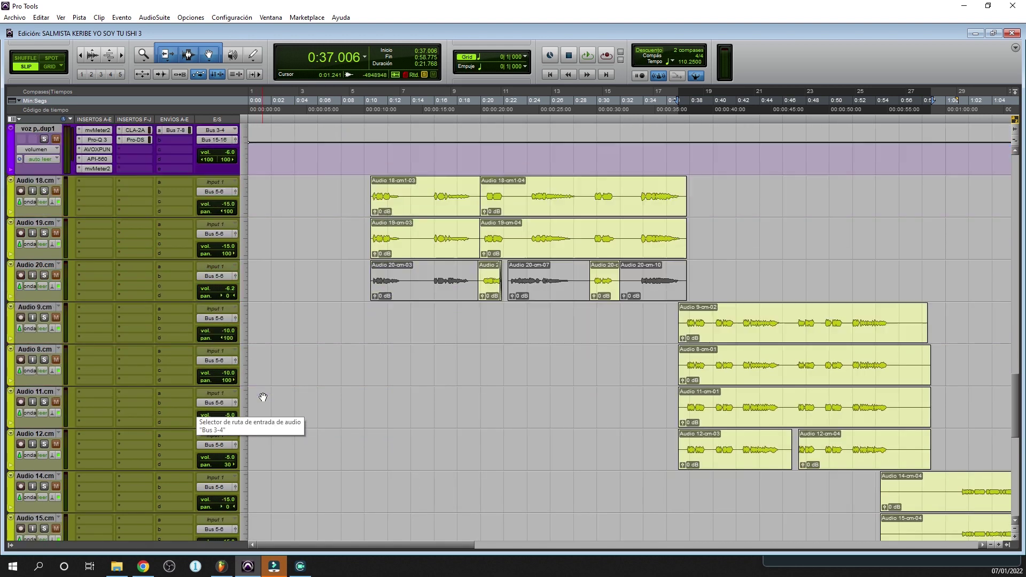
scroll(160, 288, "down", 10)
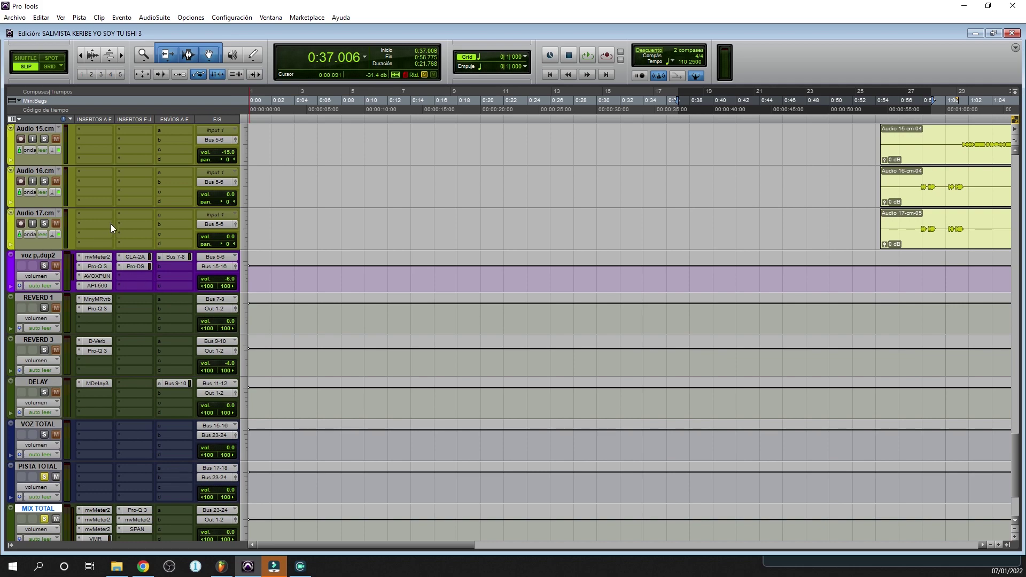
scroll(112, 224, "up", 3)
scroll(146, 324, "up", 3)
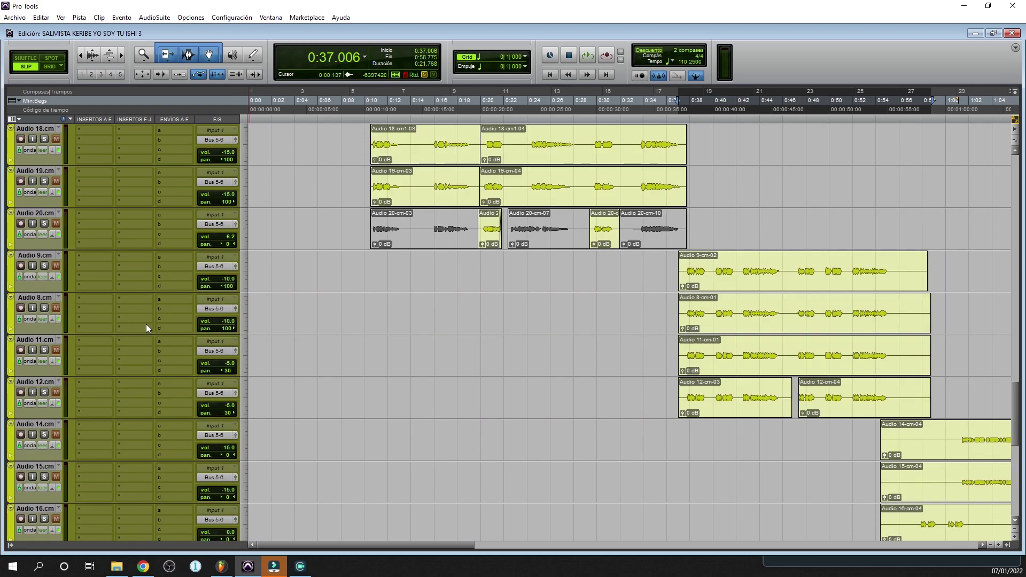
scroll(146, 324, "up", 10)
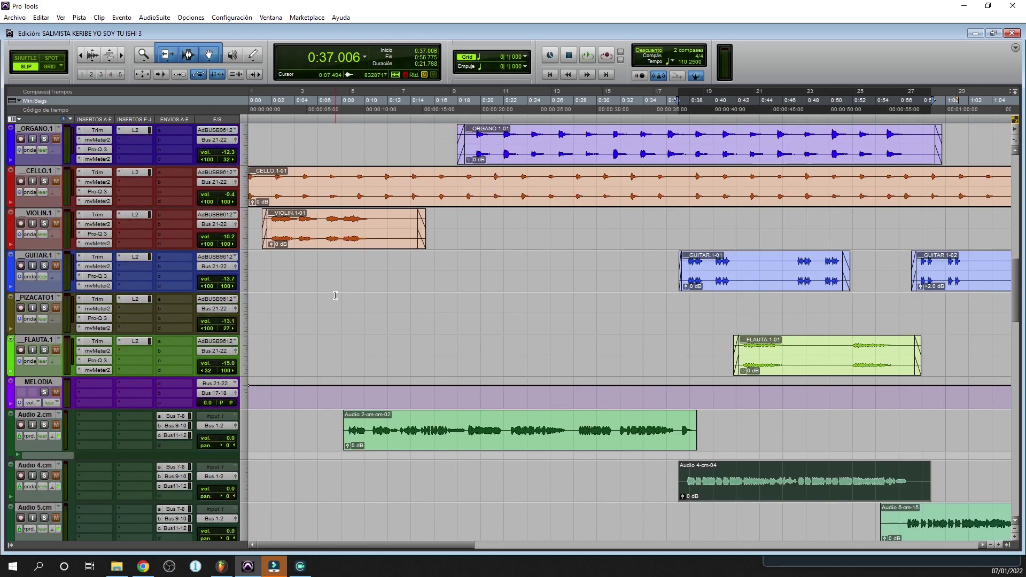
scroll(335, 295, "down", 10)
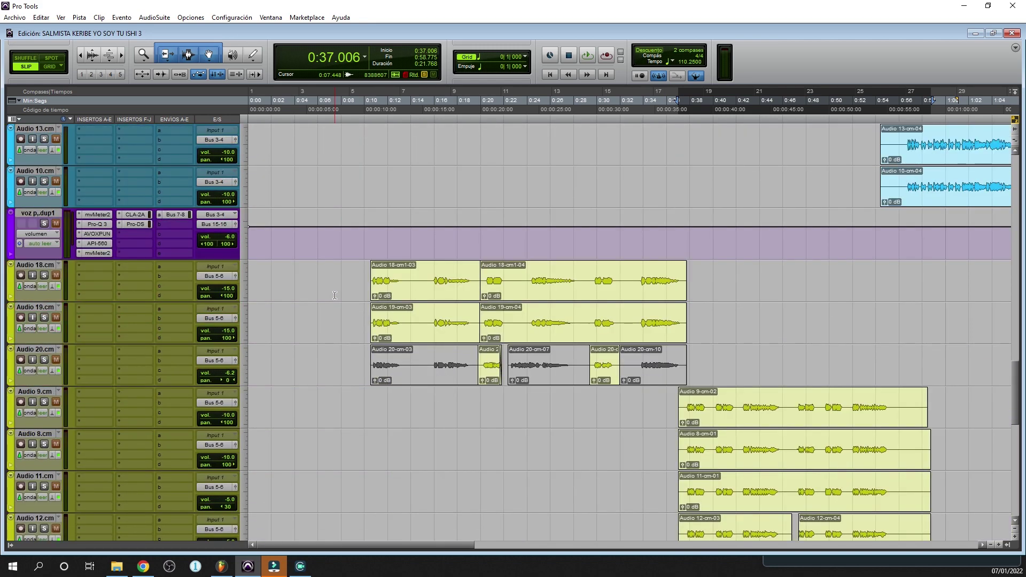
scroll(335, 296, "down", 10)
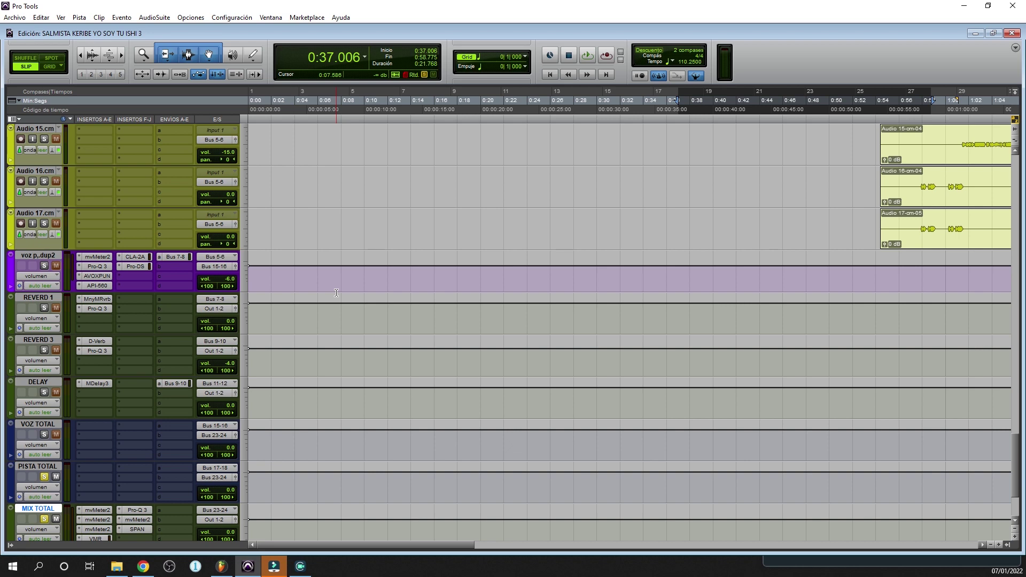
scroll(336, 293, "down", 3)
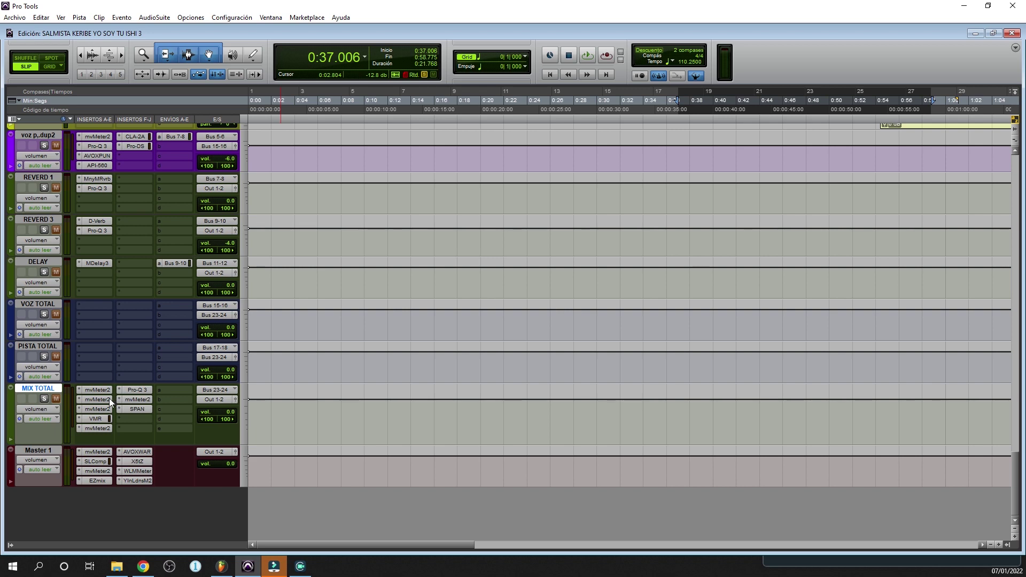
scroll(184, 216, "up", 5)
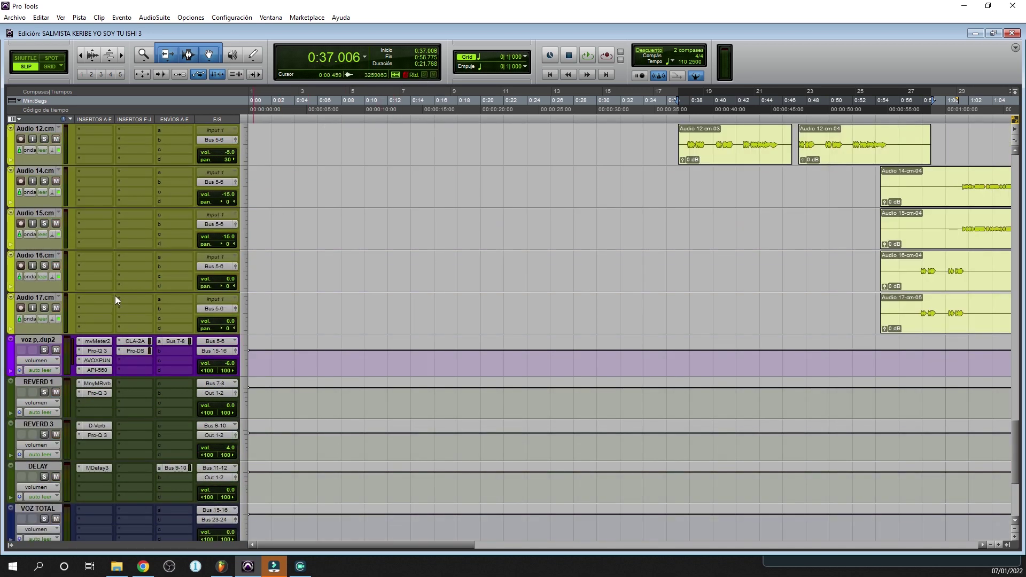
Inspect the Virtual Mix Rack strip and the mvMeter2 after it on MIX TOTAL, closing each plug-in after viewing.
scroll(118, 295, "down", 5)
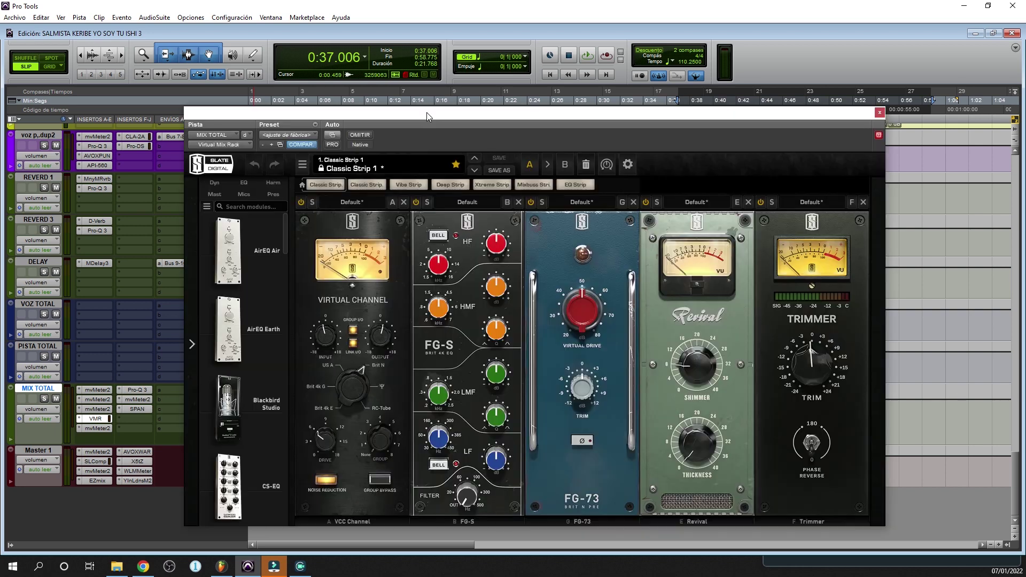
left_click_drag(506, 116, 463, 93)
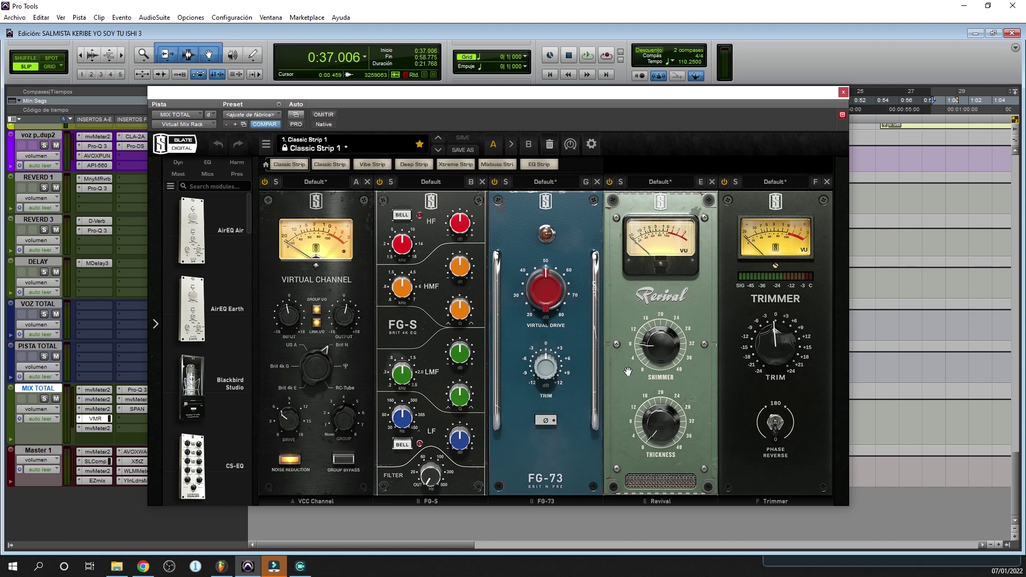
left_click(843, 92)
left_click(92, 429)
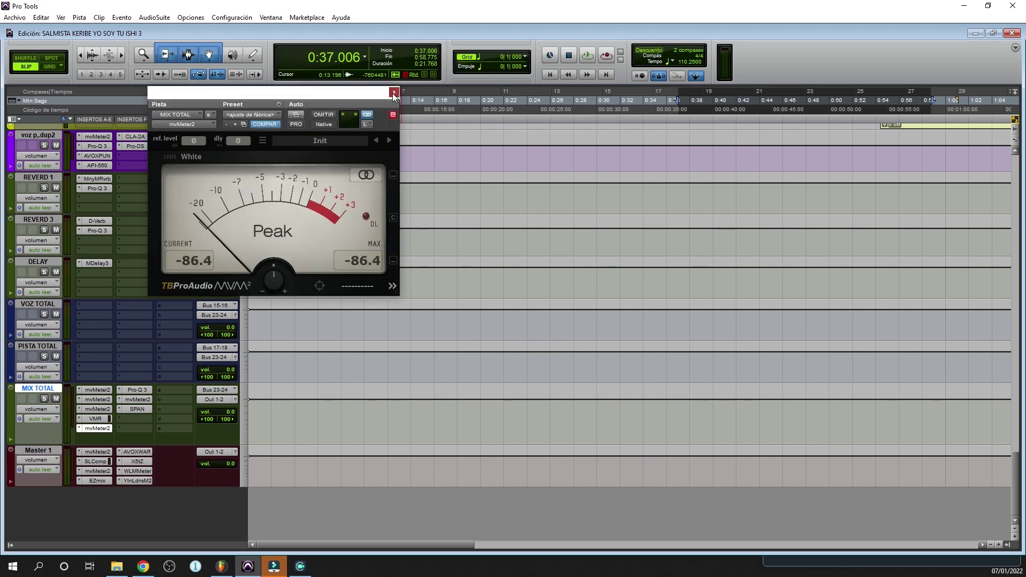
left_click(394, 93)
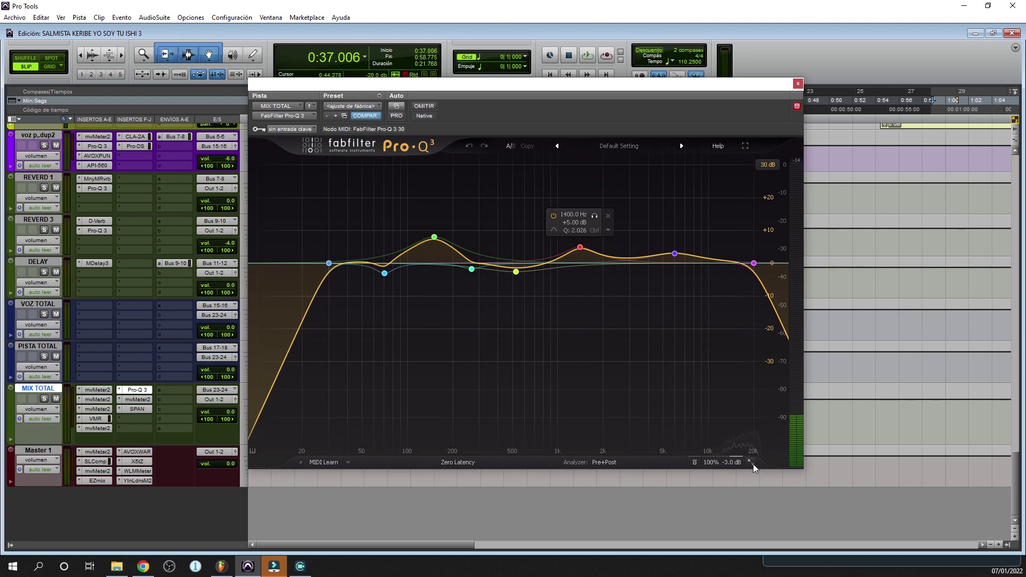
Shrink MIX TOTAL's Pro-Q 3 window, open the track's SPAN analyzer at a reduced size, and arrange both side by side.
left_click(750, 462)
left_click(775, 511)
left_click_drag(486, 86, 263, 83)
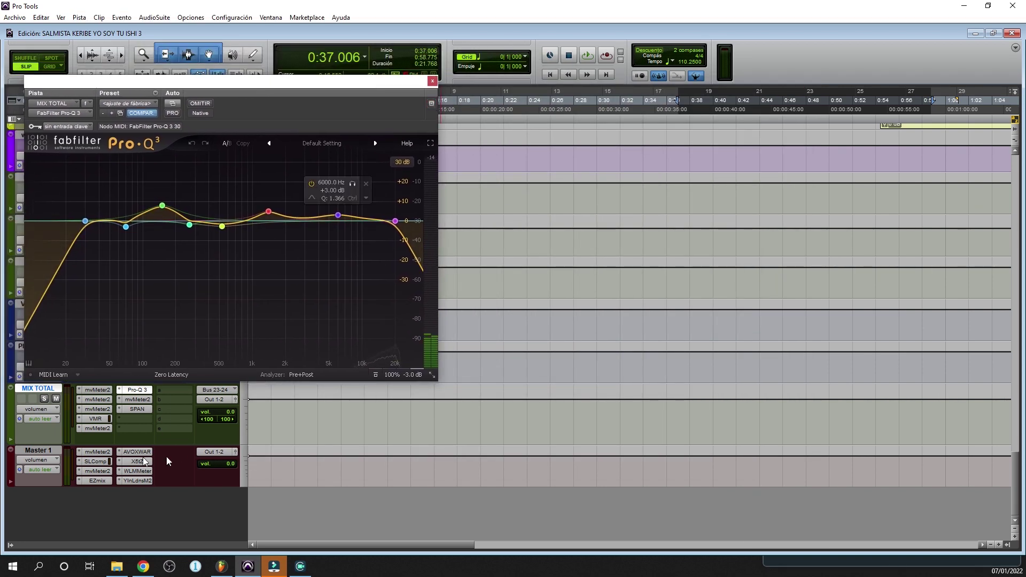
left_click(134, 409)
left_click_drag(585, 85, 612, 55)
left_click_drag(771, 521, 596, 400)
left_click_drag(364, 57, 771, 65)
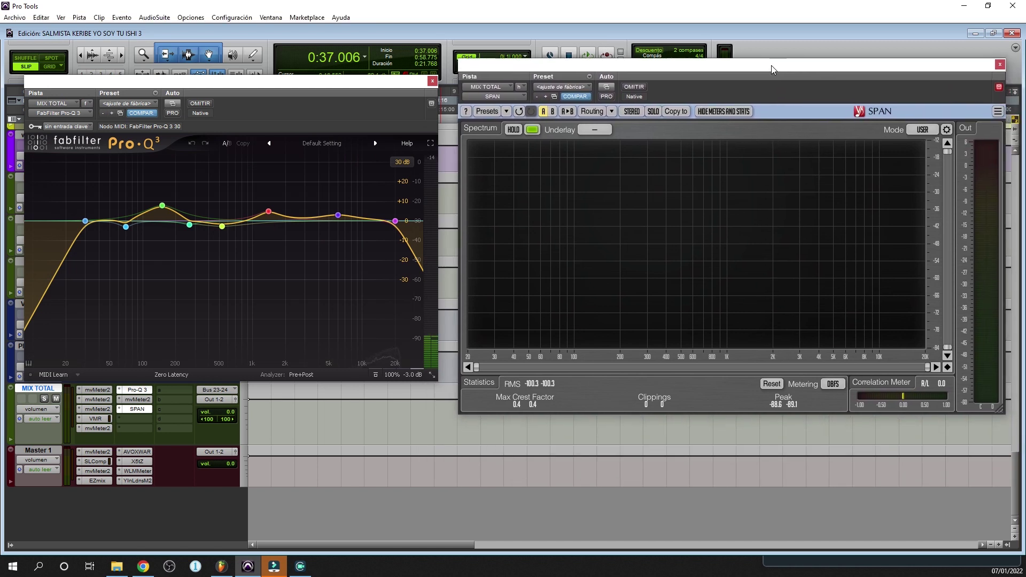
left_click_drag(349, 83, 361, 103)
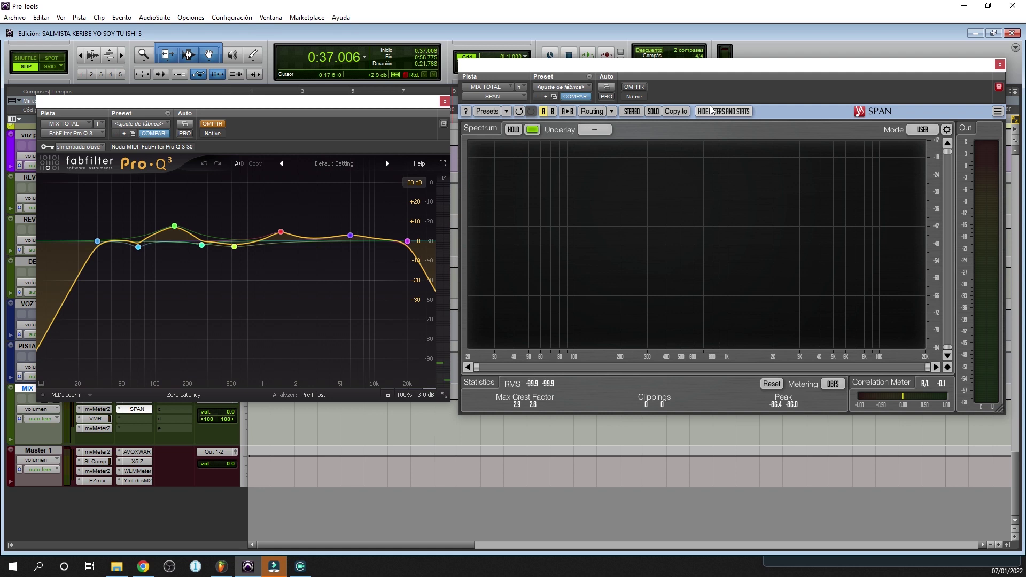
Play the selected section twice with MIX TOTAL's Pro-Q 3 bypassed, examining the low and low-mid spectrum in SPAN.
key("space")
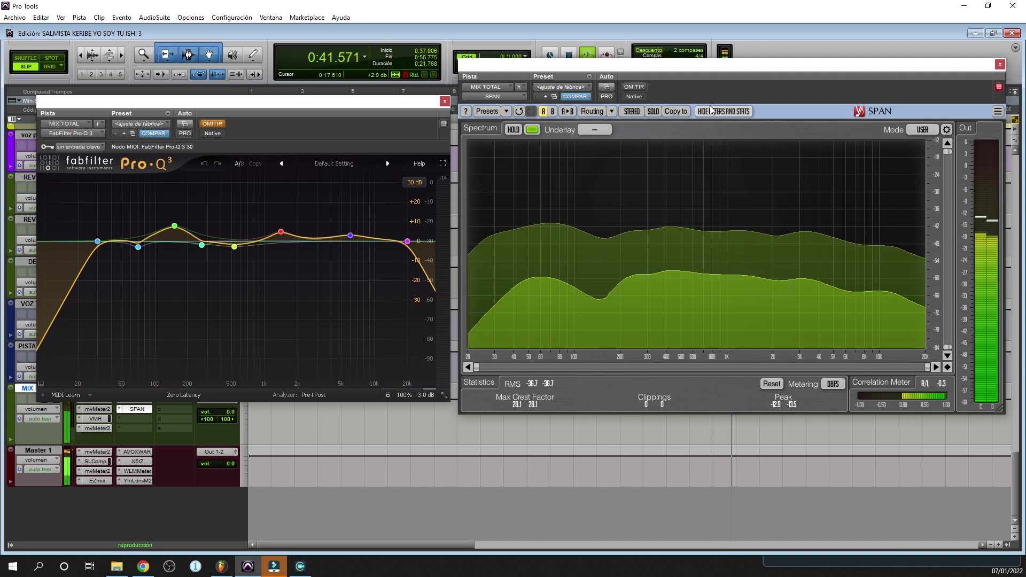
mouse_move(604, 284)
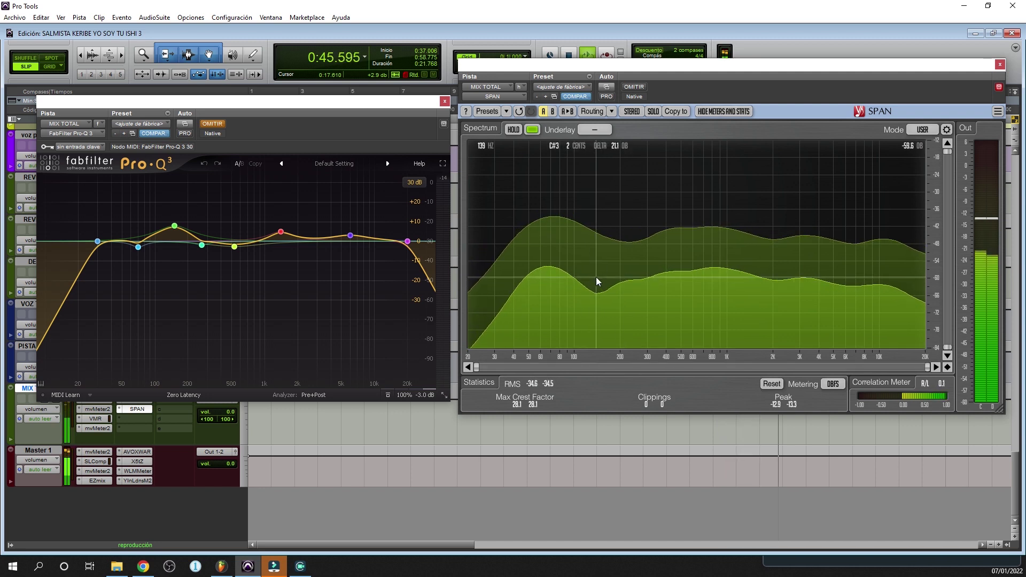
key("space")
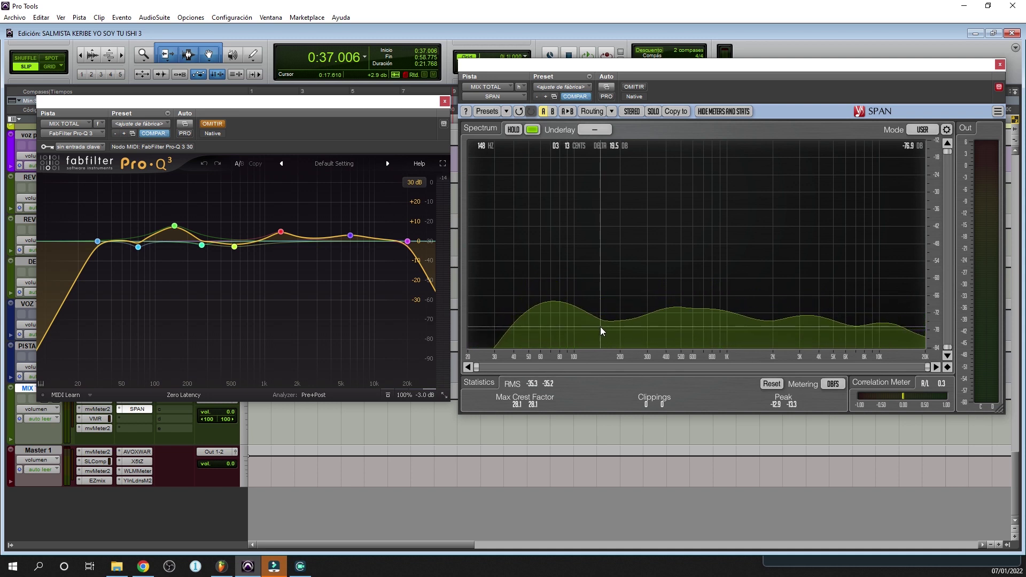
key("space")
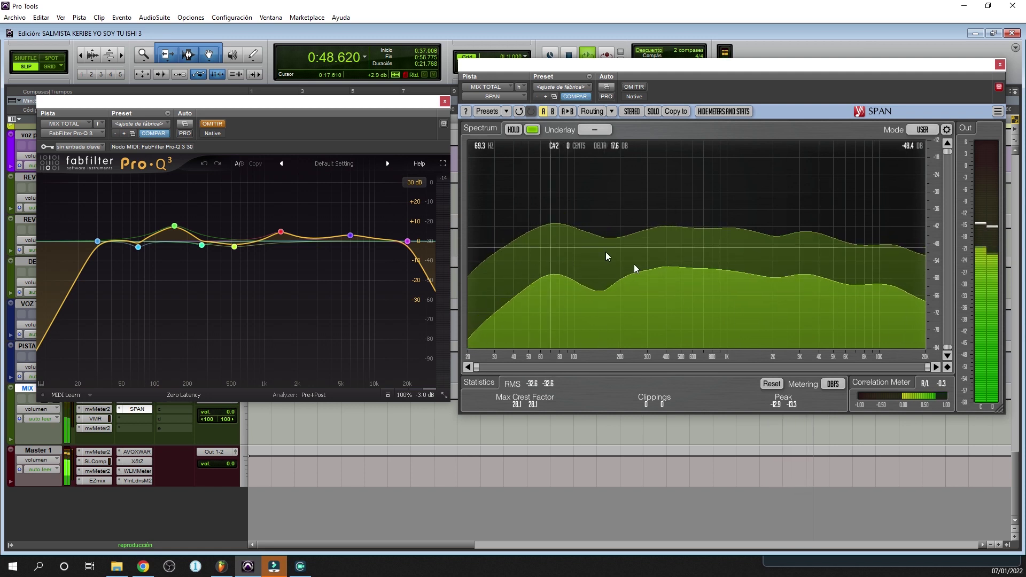
key("space")
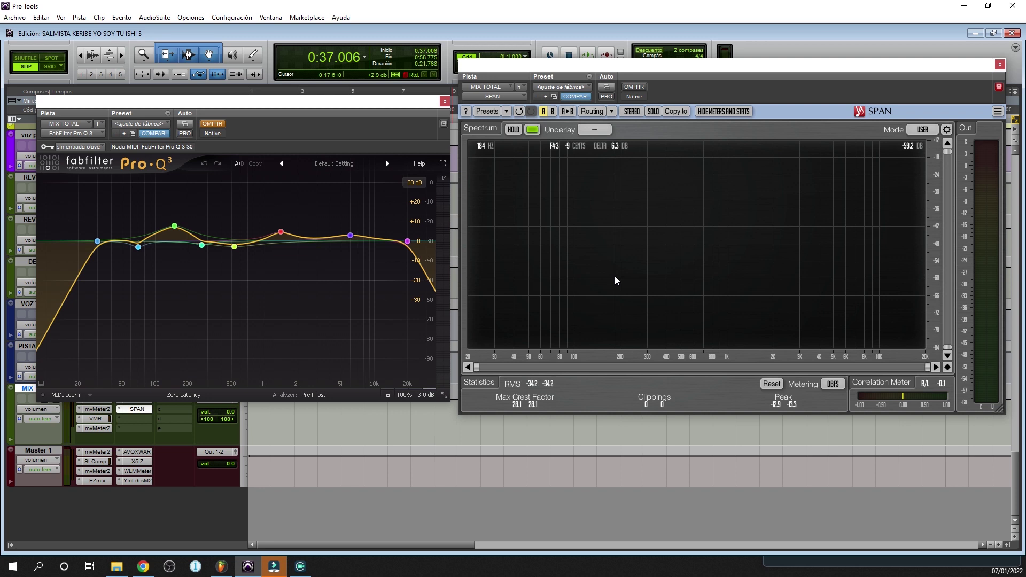
Re-enable MIX TOTAL's Pro-Q 3 and play the selected section, bypassing and reactivating the EQ to compare the spectrum in SPAN.
left_click(211, 125)
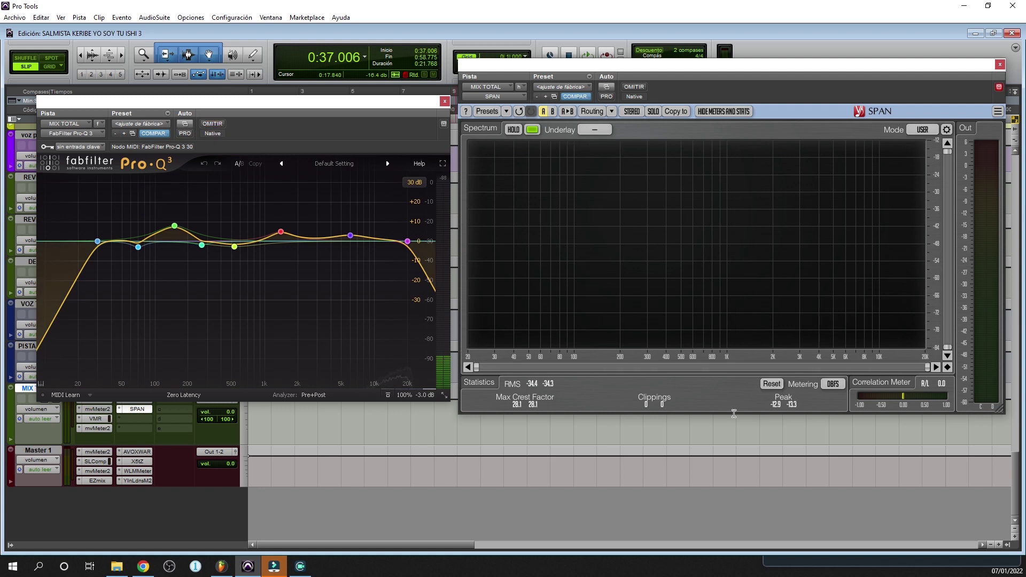
key("space")
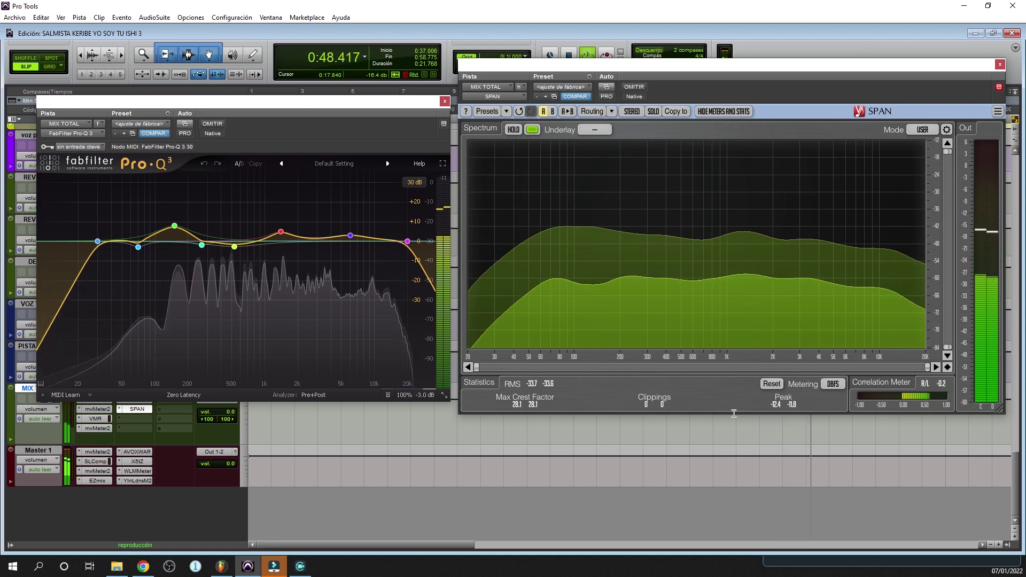
left_click(214, 124)
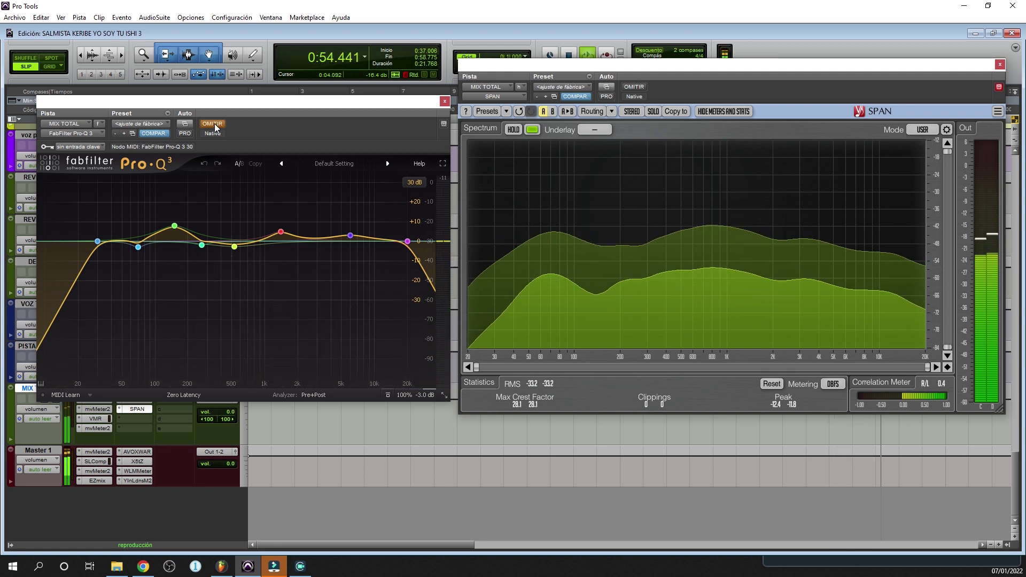
left_click(214, 124)
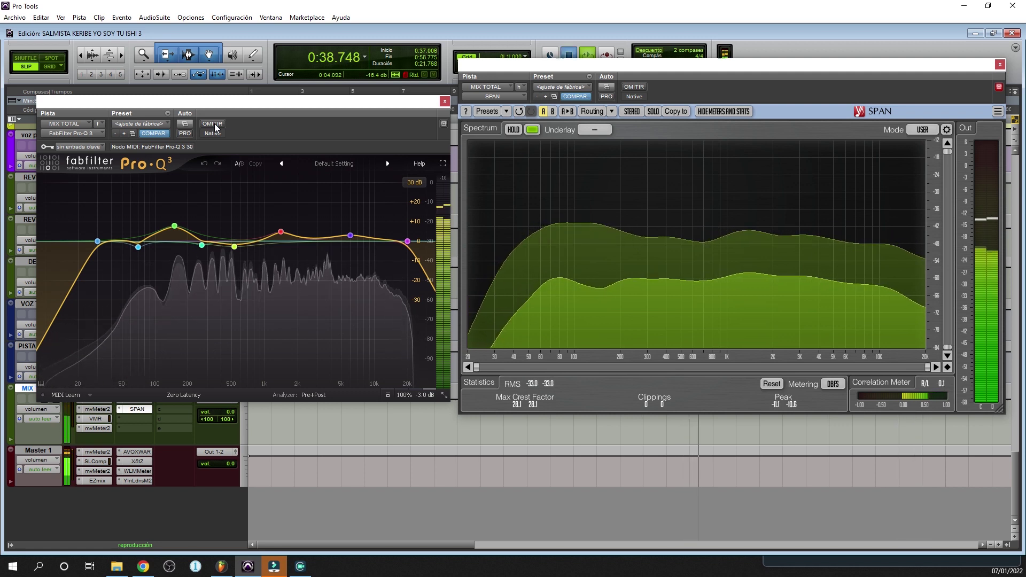
key("space")
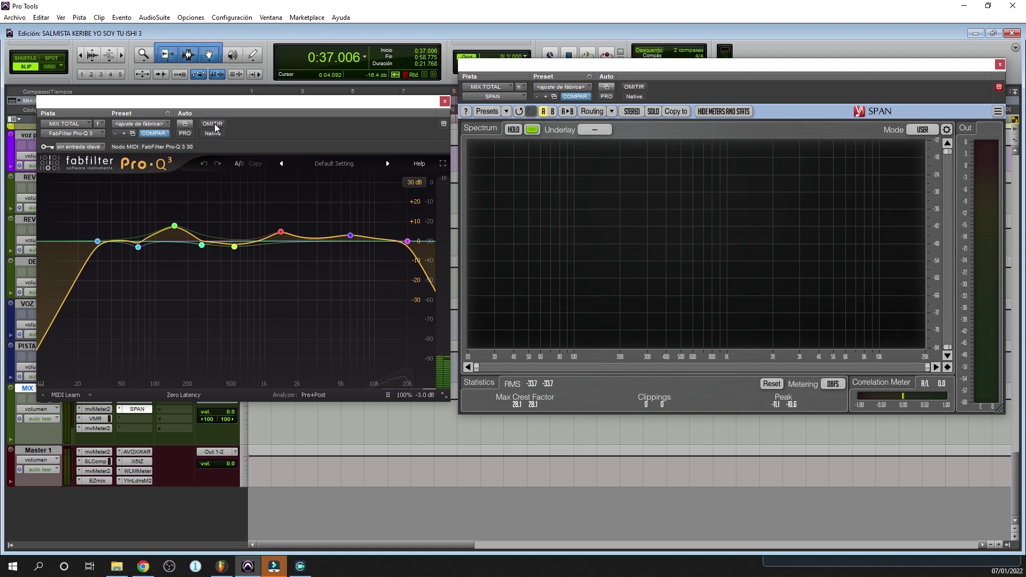
Replay the section while toggling Pro-Q 3's bypass for a second comparison, finishing with the EQ active and both plug-in windows closed.
key("space")
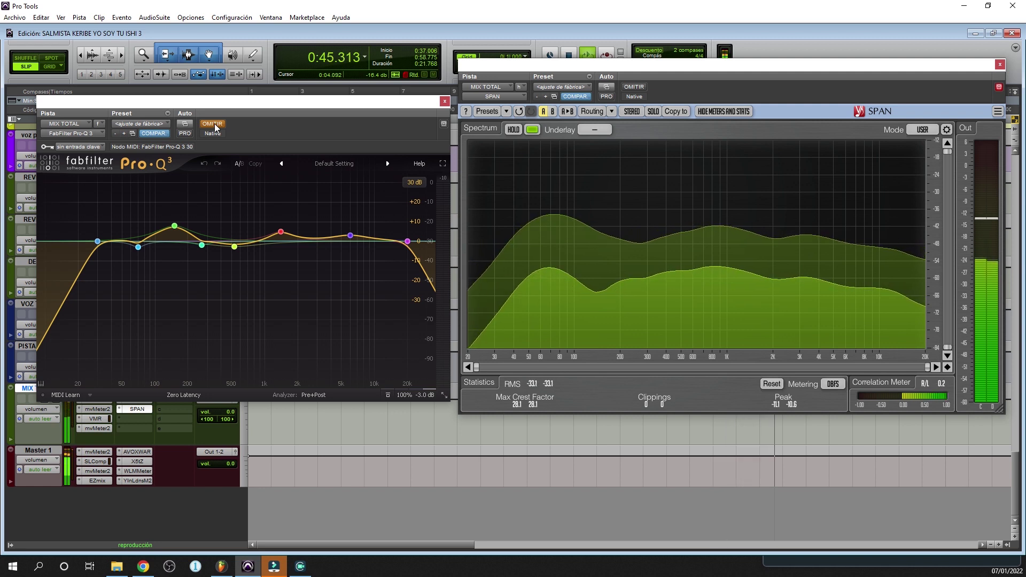
left_click(213, 123)
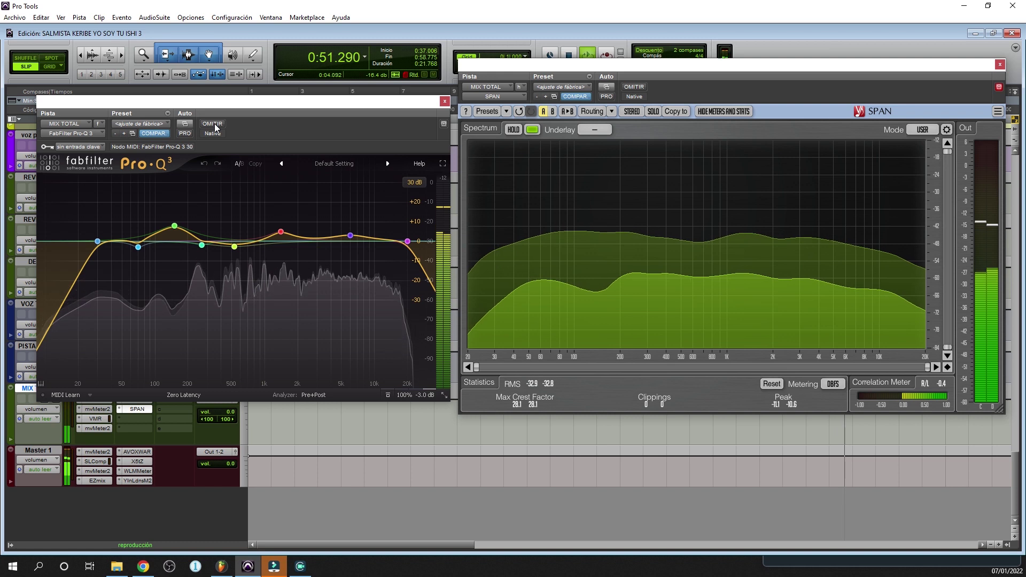
left_click(214, 124)
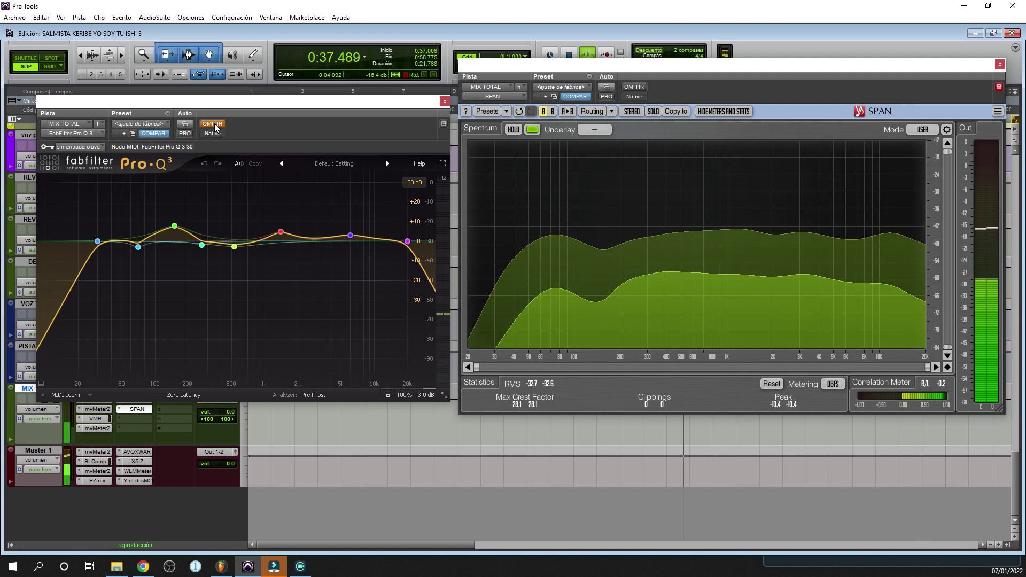
left_click(214, 125)
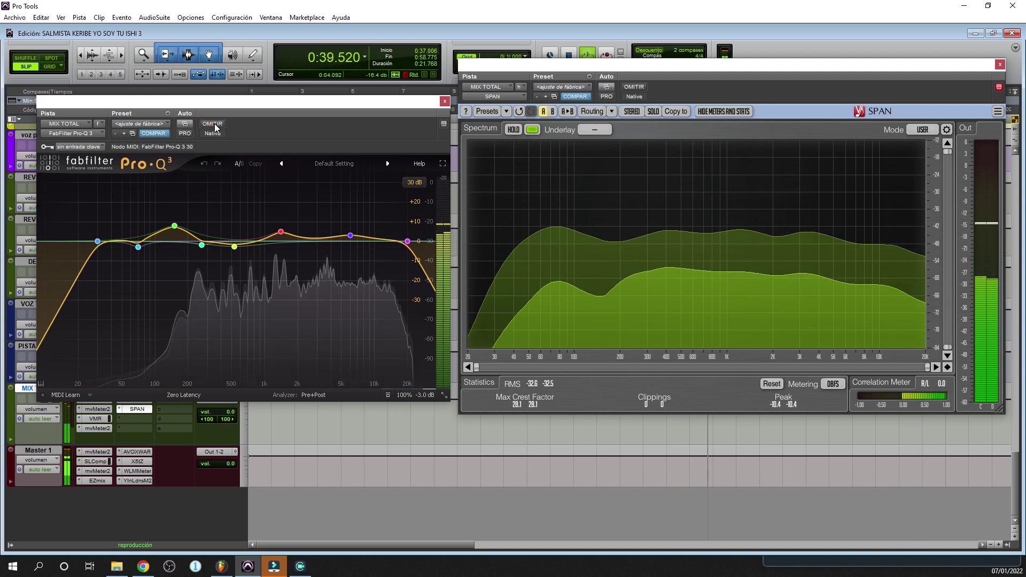
key("space")
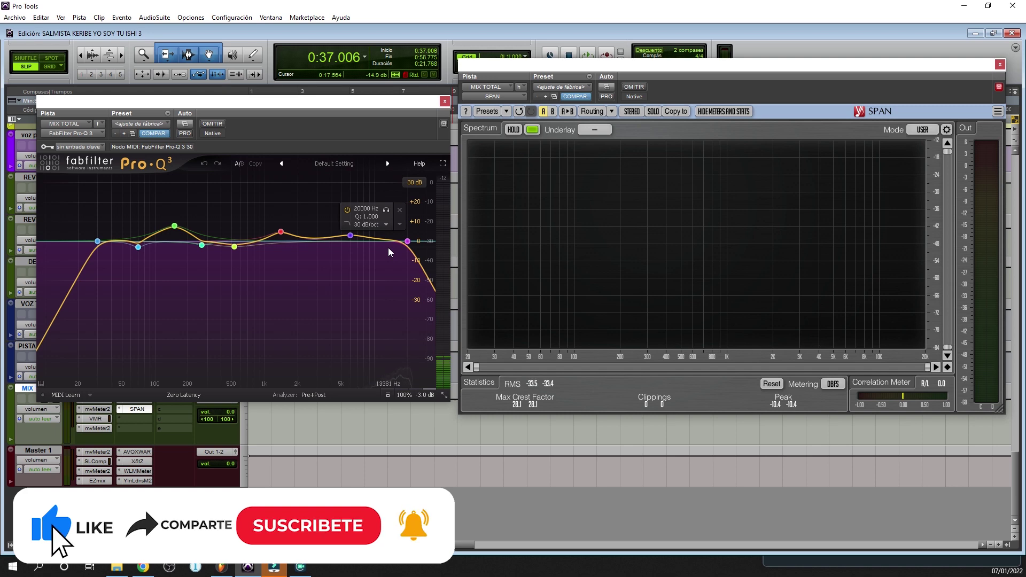
left_click(445, 101)
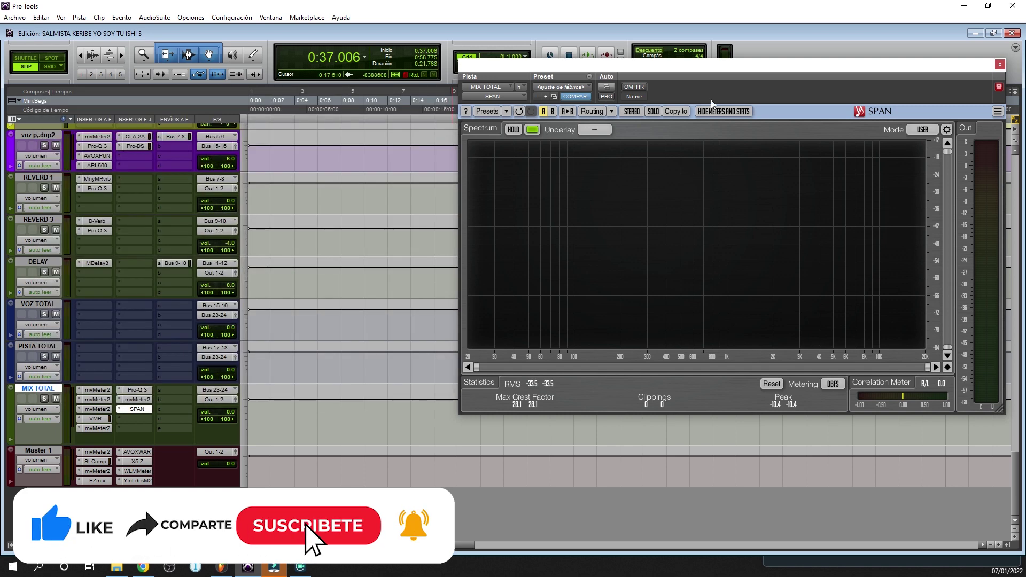
left_click(999, 64)
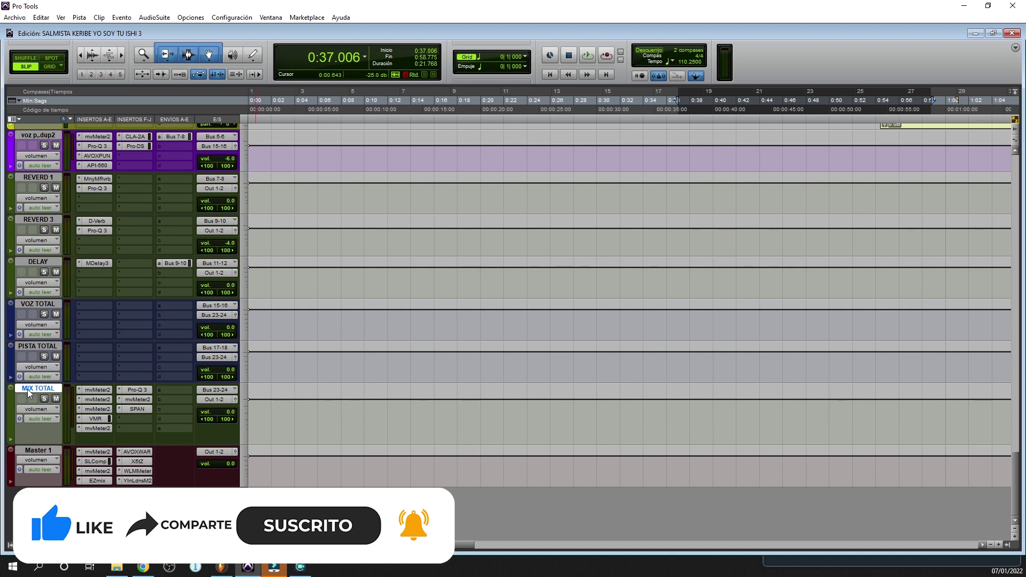
Examine the SSLComp bus compressor's settings and gain reduction on Master 1 during playback, closing the plug-in after viewing.
left_click(97, 464)
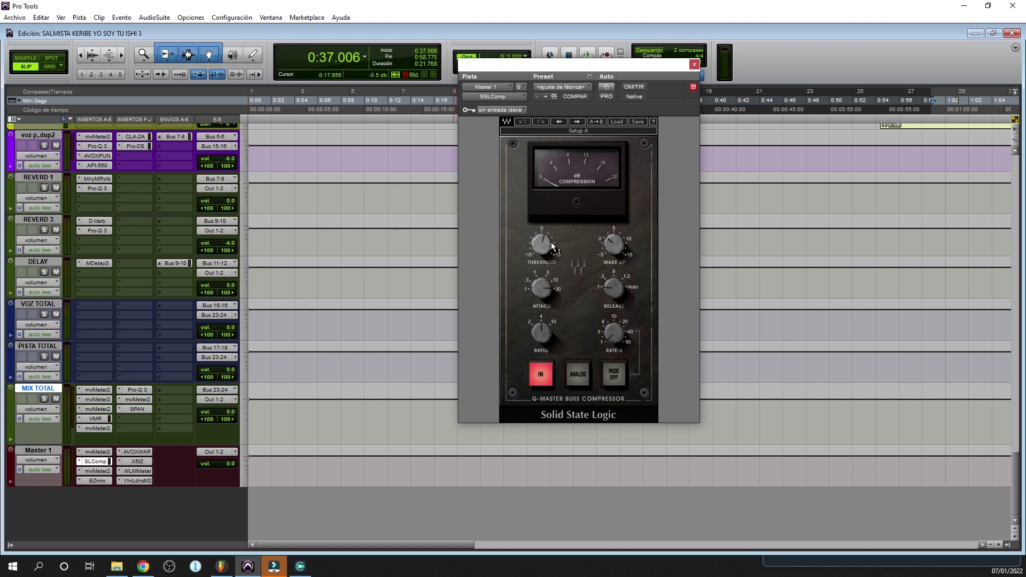
mouse_move(554, 262)
key("space")
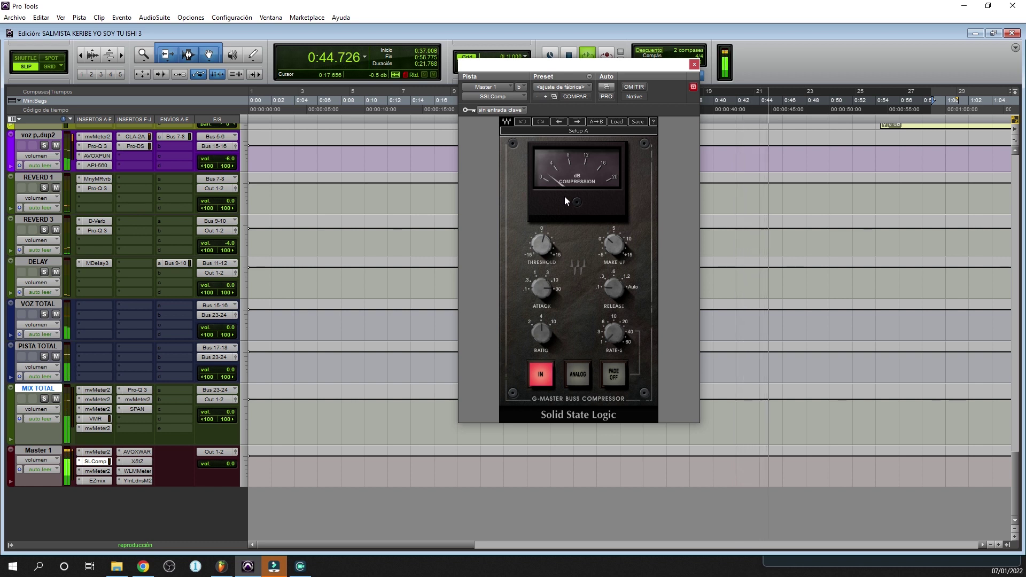
key("space")
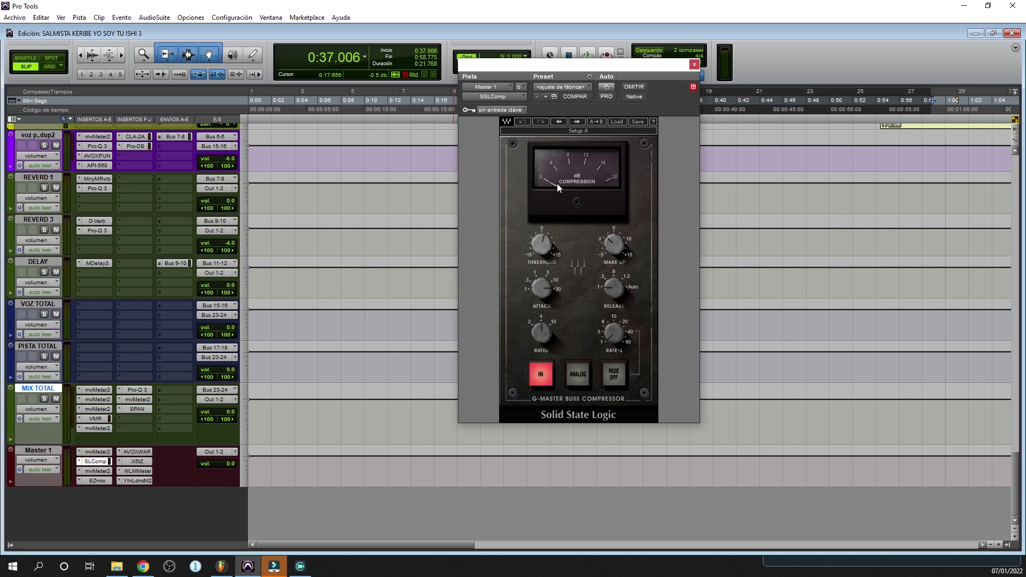
left_click(694, 64)
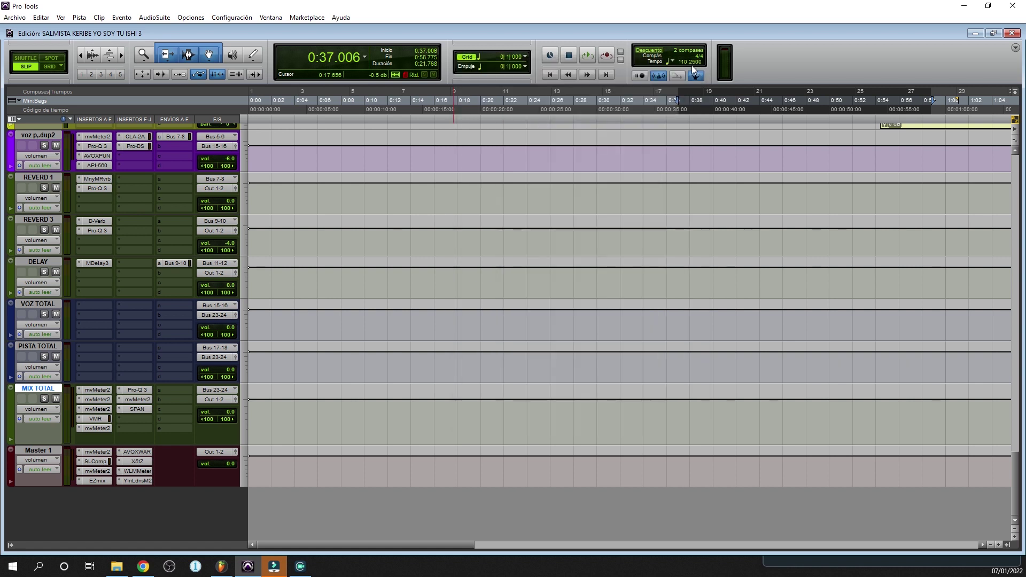
Inspect EZmix's Master Tape preset and the Antares WARM tube saturation on Master 1, closing each plug-in after viewing.
left_click(97, 481)
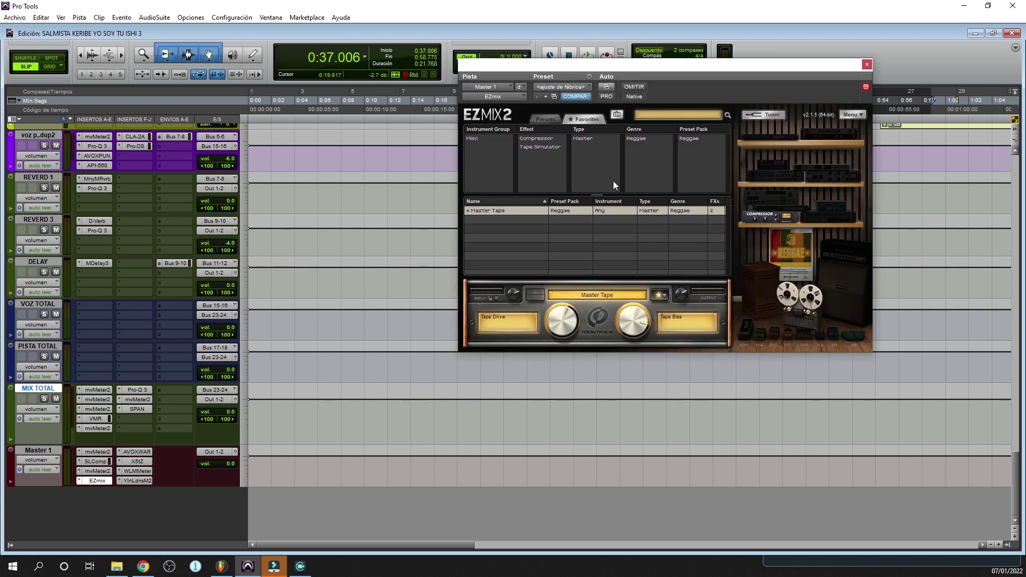
left_click_drag(707, 65, 624, 157)
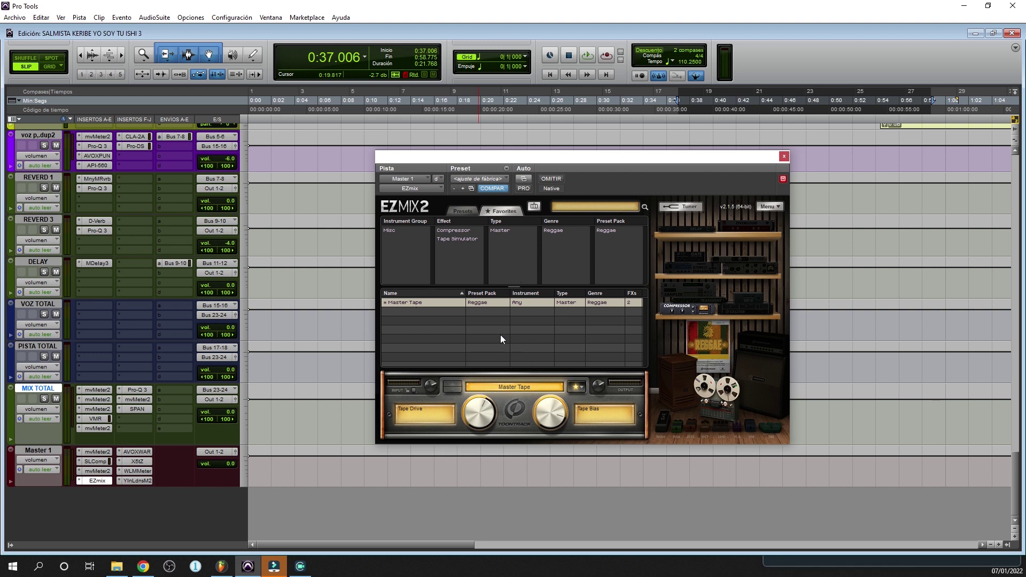
left_click(784, 156)
left_click(136, 452)
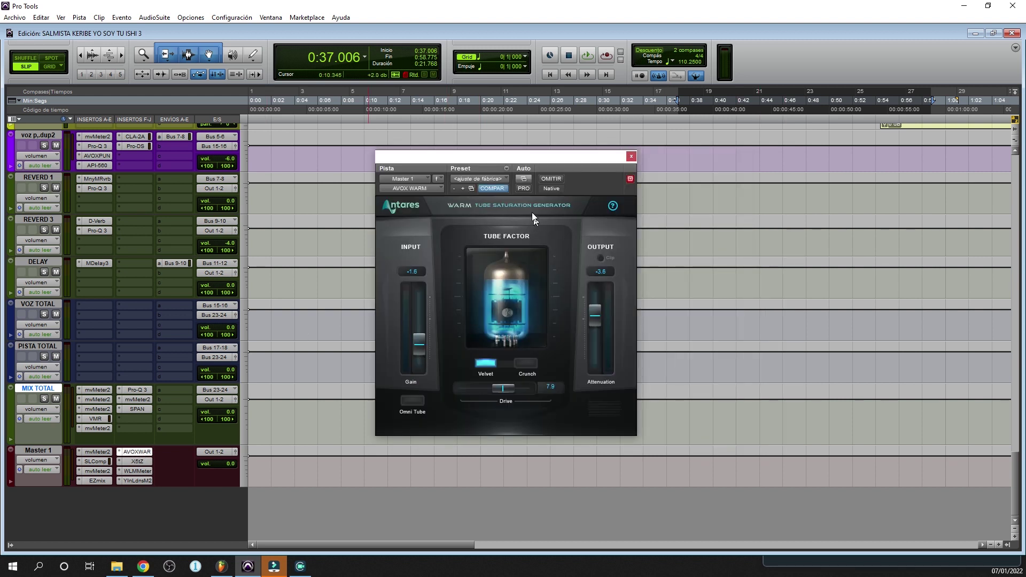
left_click_drag(535, 160, 553, 150)
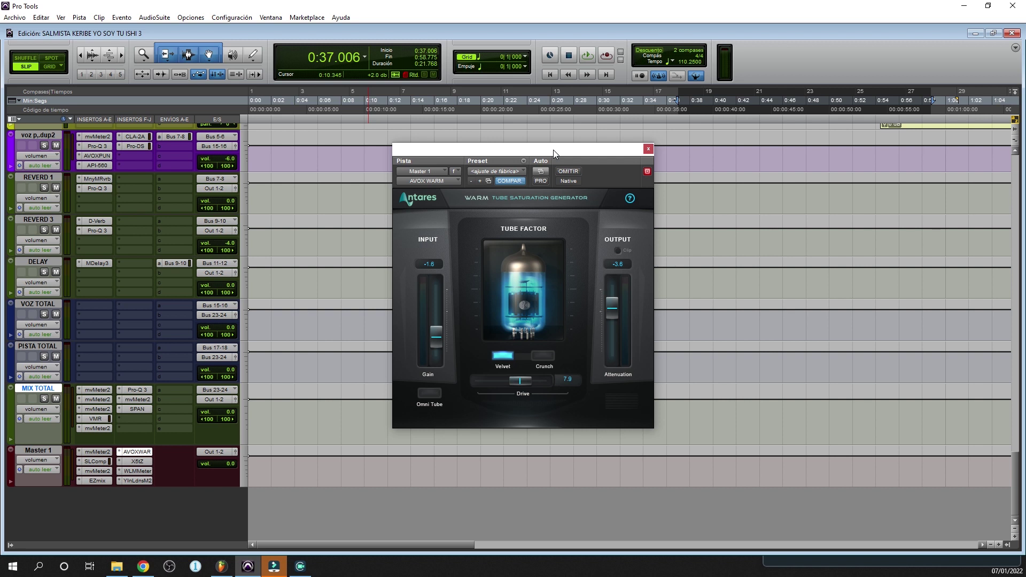
left_click(649, 150)
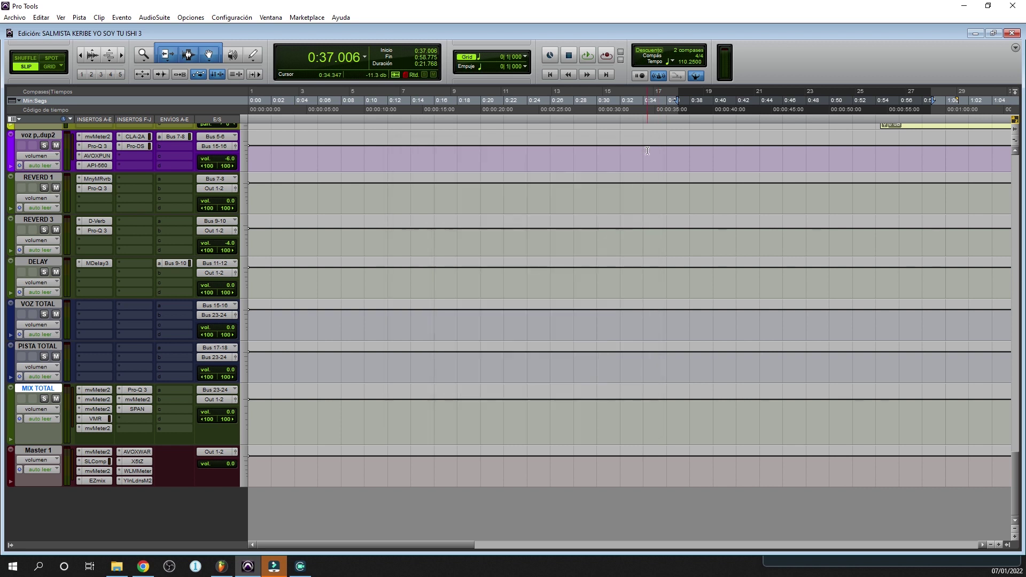
Inspect Master 1's LimitedZ_v2 limiter settings, followed by the WLM and Youlean loudness meters.
left_click(137, 463)
left_click_drag(681, 151, 577, 103)
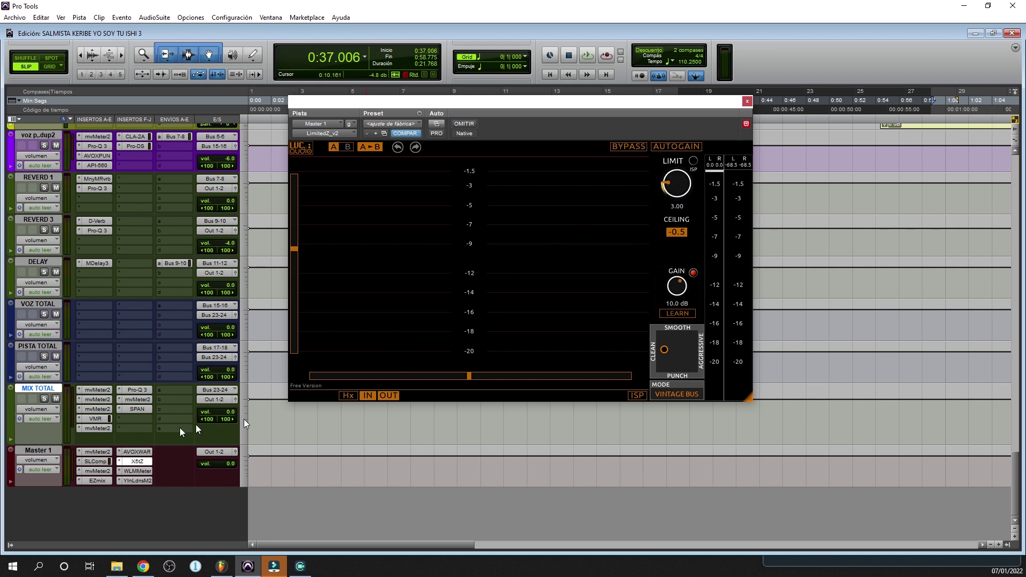
left_click(136, 472)
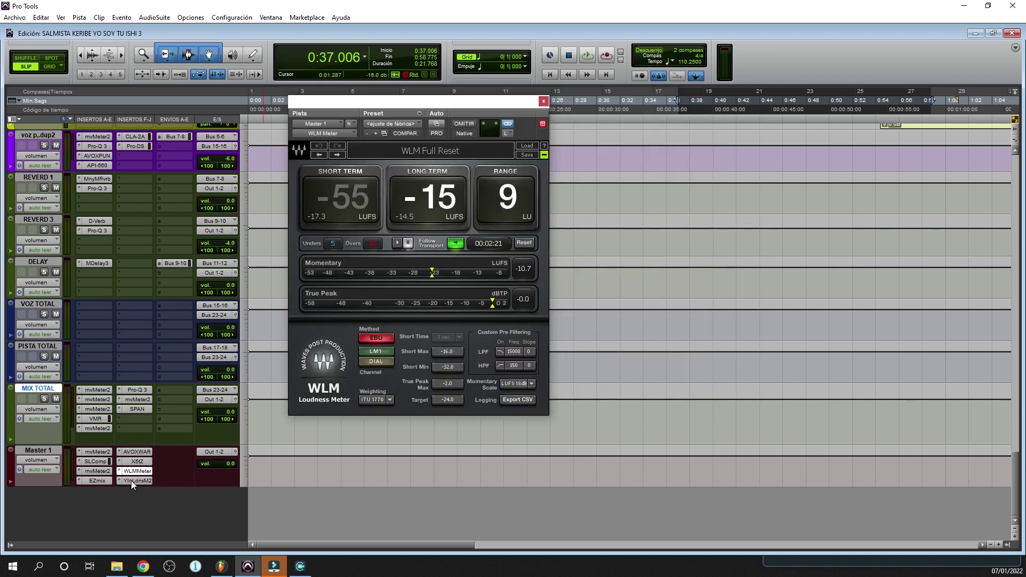
left_click(130, 480)
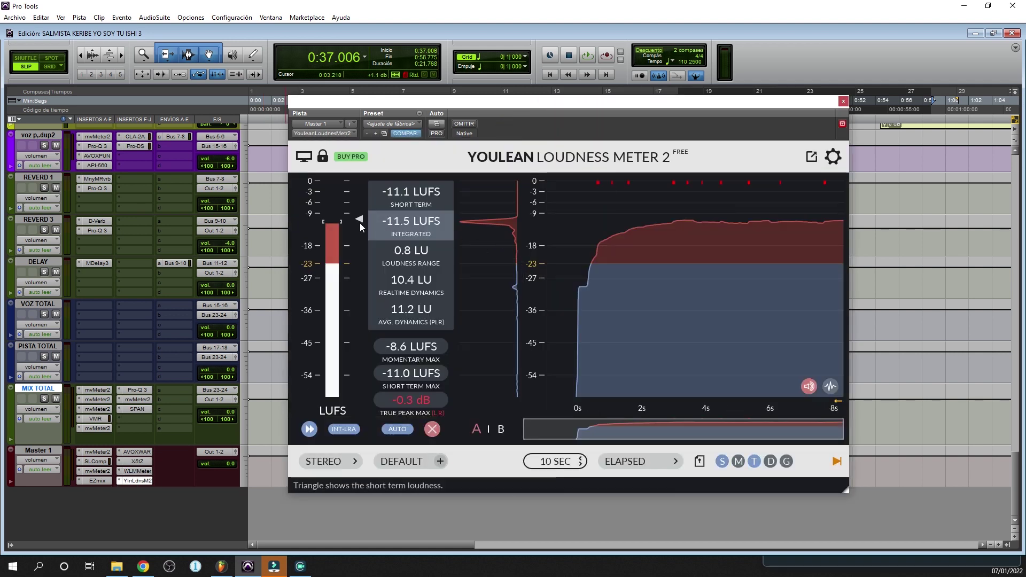
mouse_move(586, 103)
left_mouse_down()
mouse_move(544, 99)
mouse_move(574, 95)
left_mouse_up()
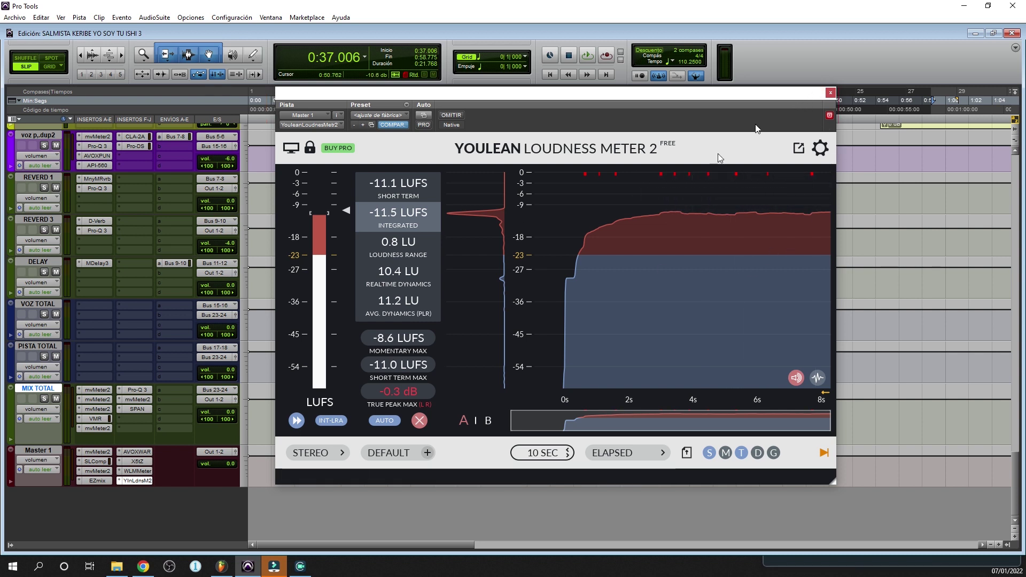
Clear the Youlean meter's readings and play the song from the beginning to measure the master's loudness.
left_click_drag(566, 97, 571, 159)
key("Return")
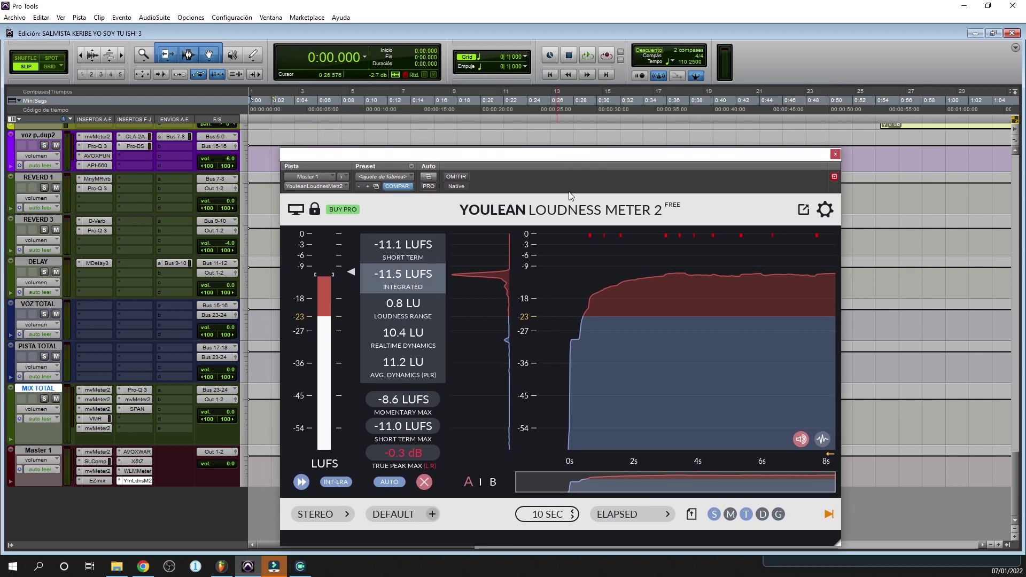
key("space")
key("space")
left_click(551, 75)
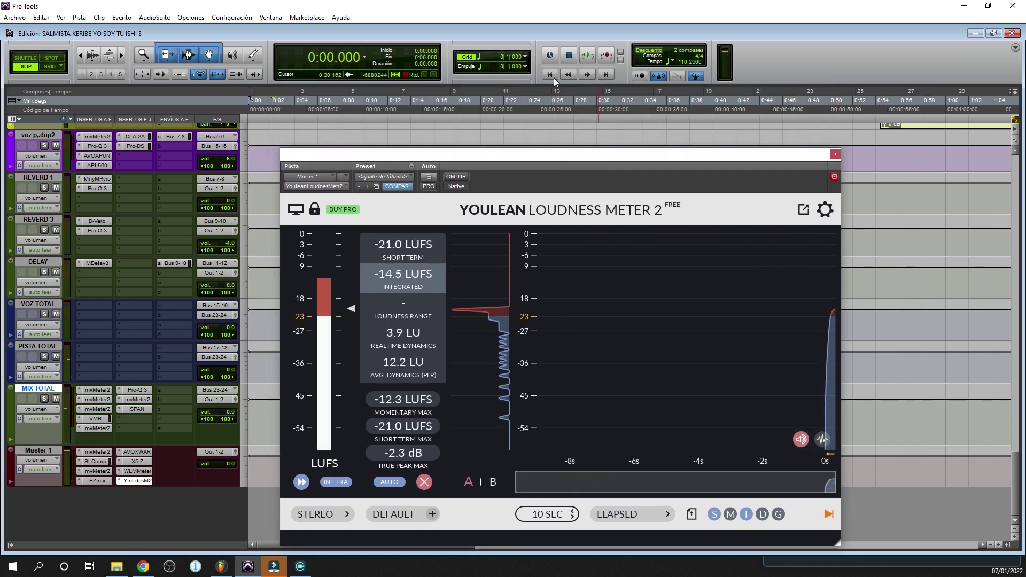
left_click(424, 482)
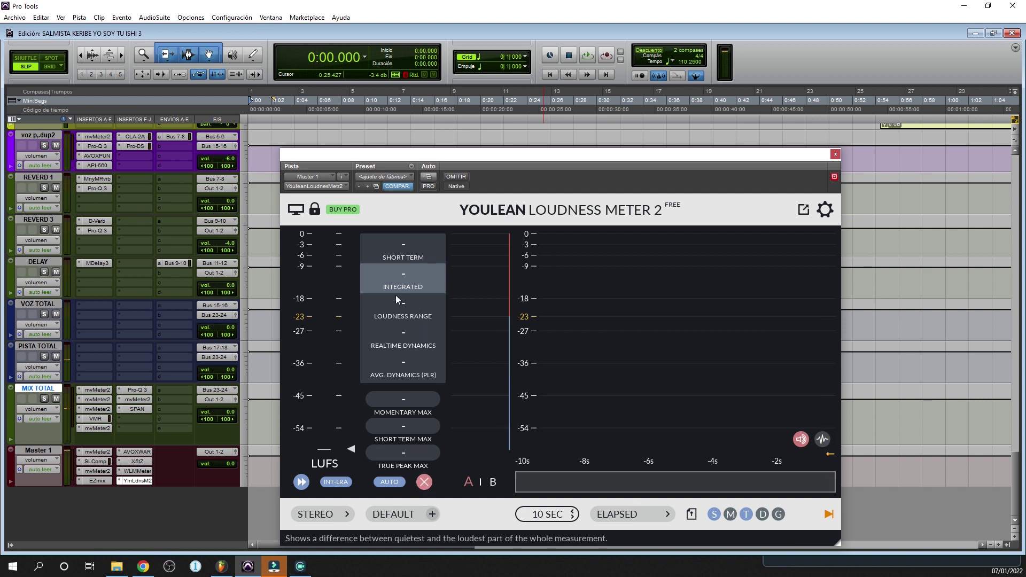
key("space")
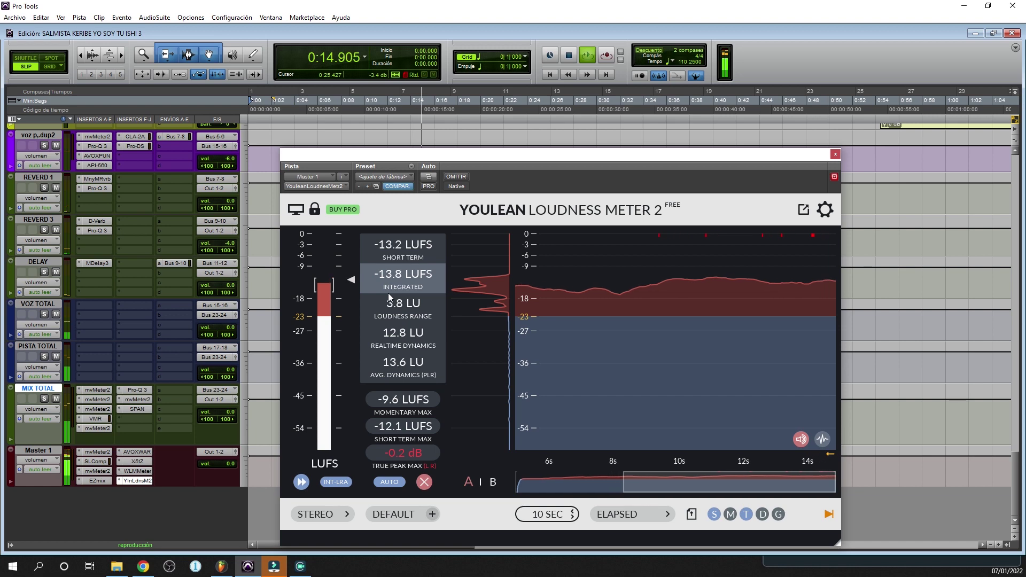
Review the track layout during playback, from the vocal and mix buses up to the drum tracks, with the Youlean meter open.
scroll(139, 334, "up", 10)
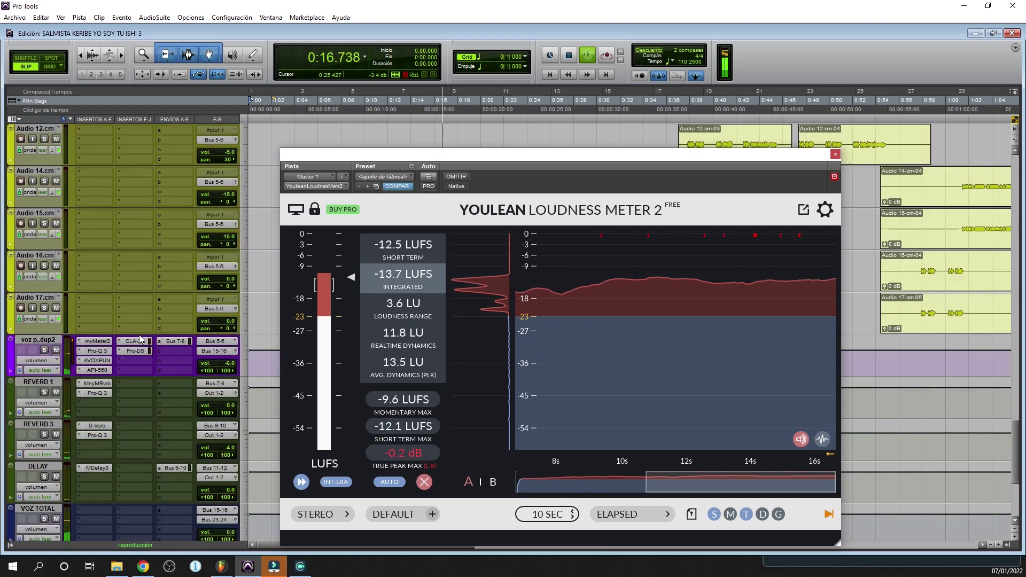
scroll(140, 334, "down", 8)
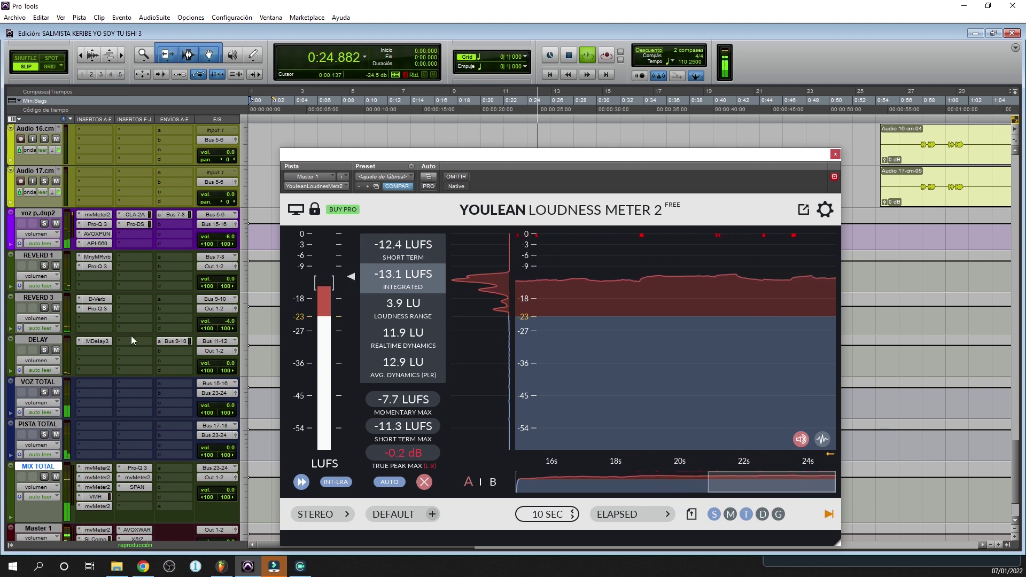
scroll(131, 335, "down", 3)
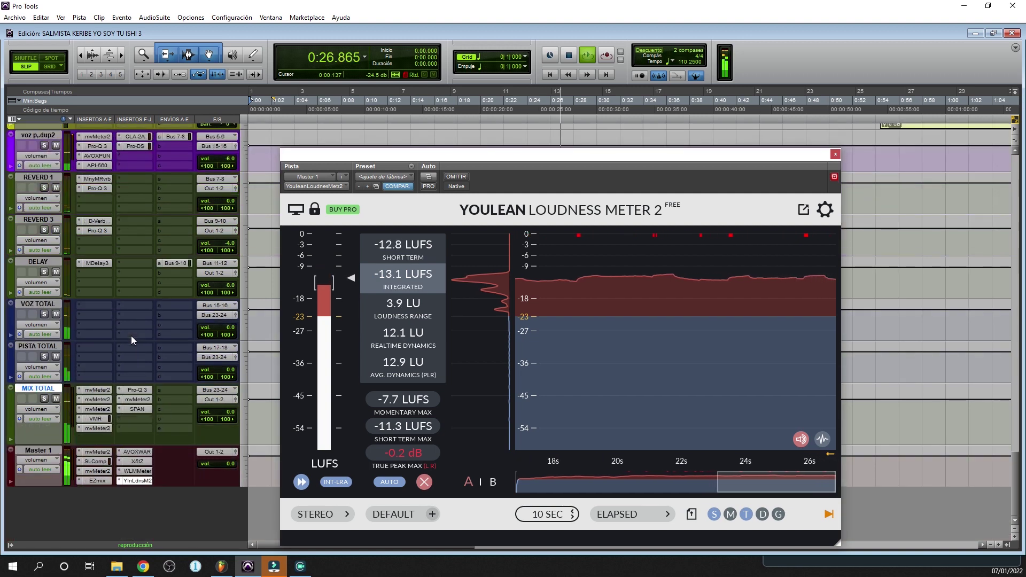
scroll(132, 338, "up", 3)
scroll(130, 335, "up", 10)
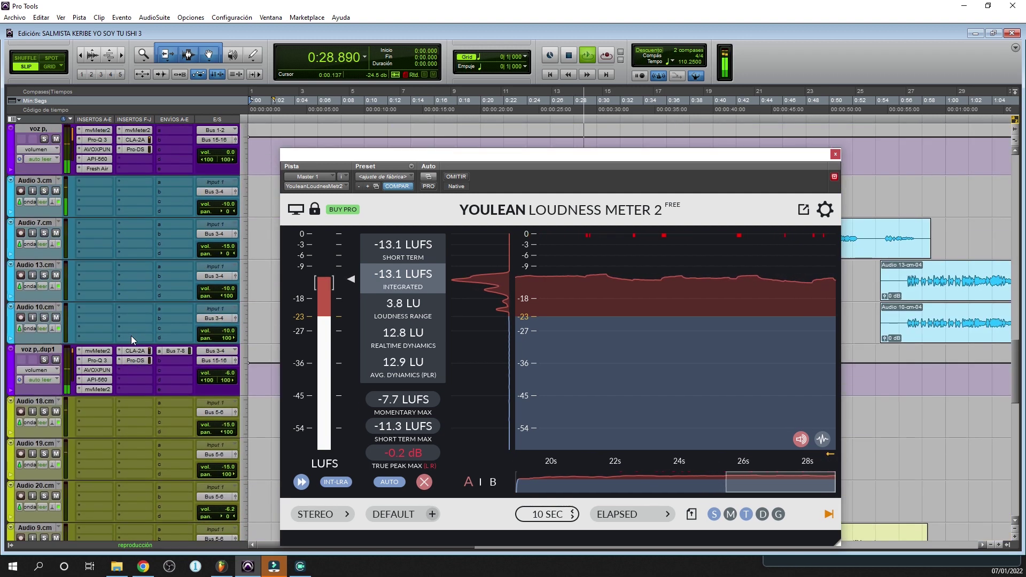
scroll(131, 336, "up", 12)
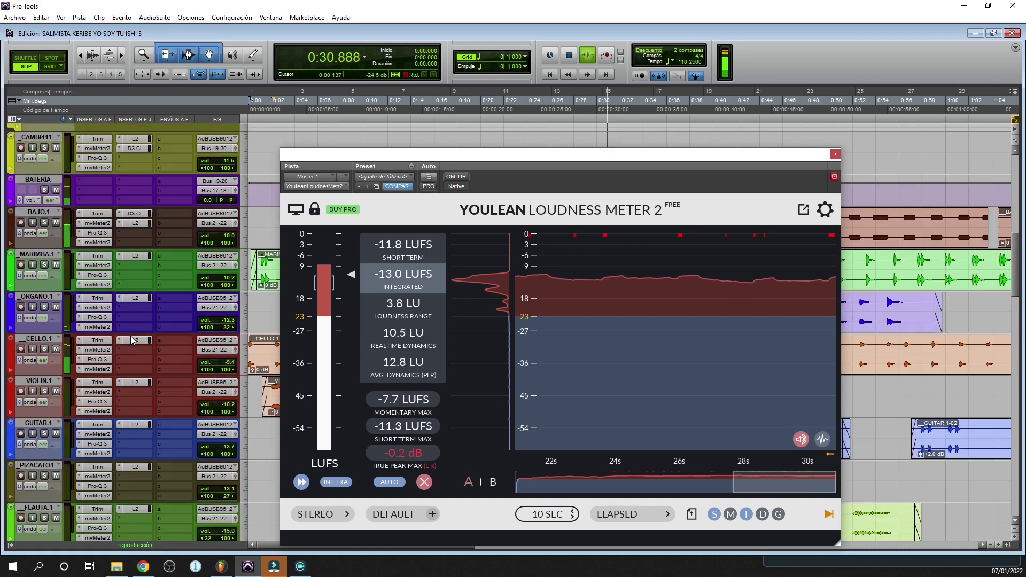
scroll(132, 340, "up", 9)
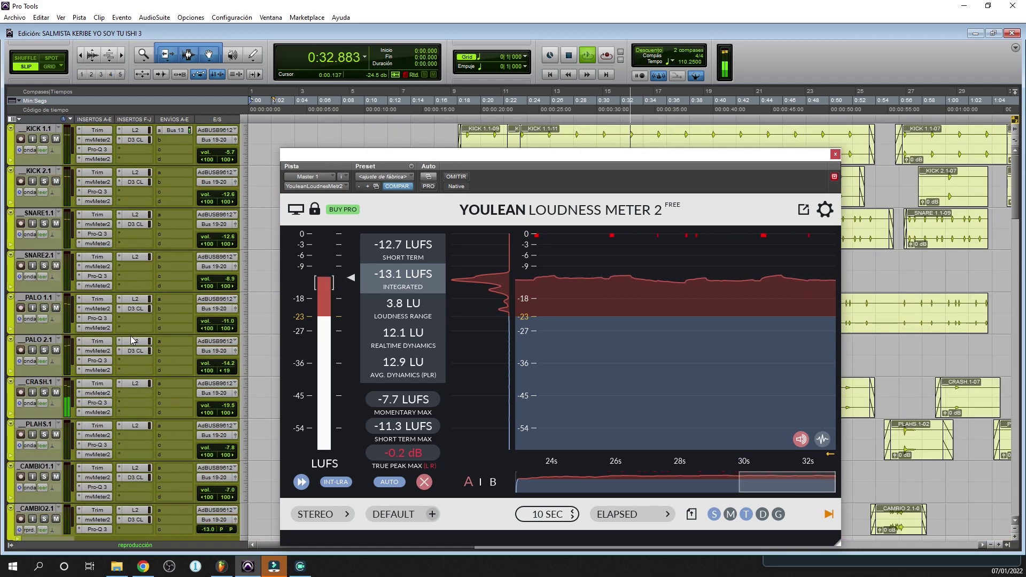
Review the tracks from the drums down to Master 1 during playback with the Youlean meter open, and stop the song.
scroll(131, 340, "down", 15)
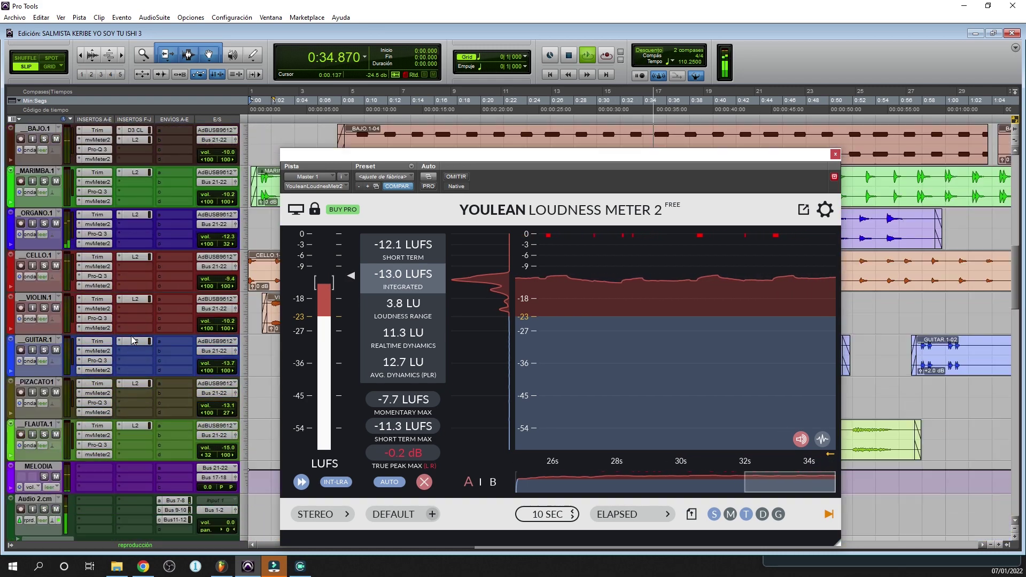
scroll(132, 338, "down", 15)
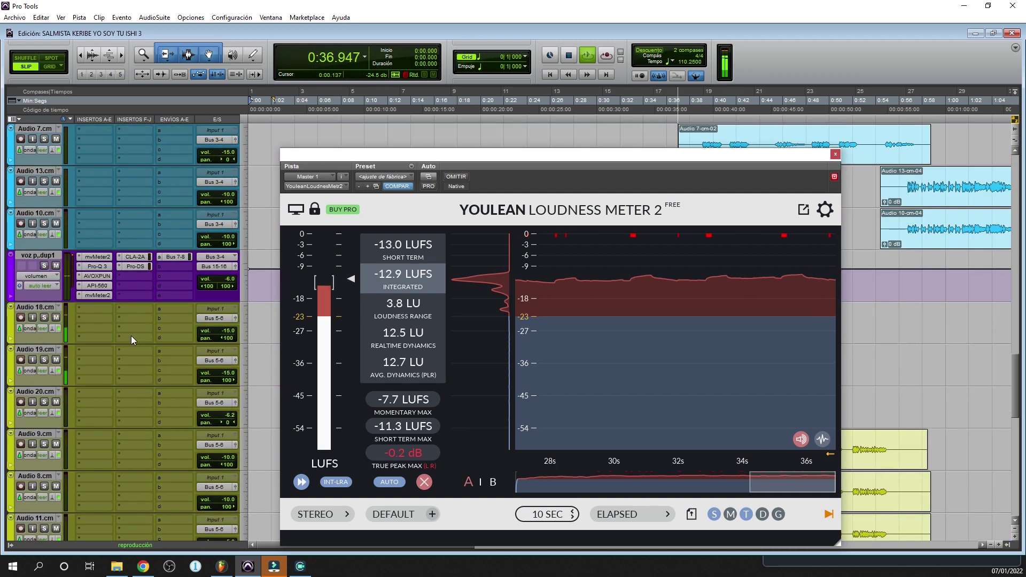
scroll(132, 340, "down", 12)
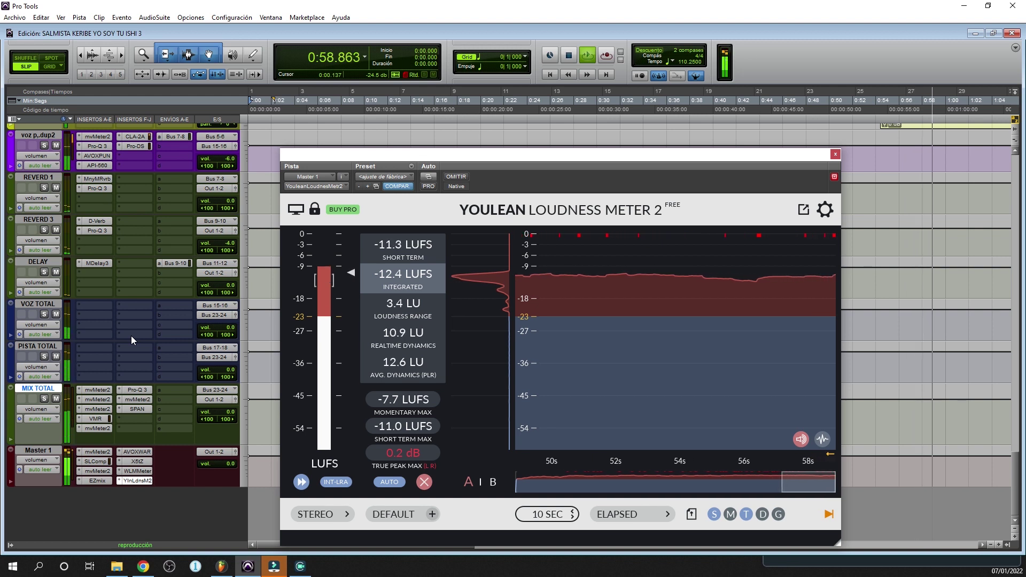
key("space")
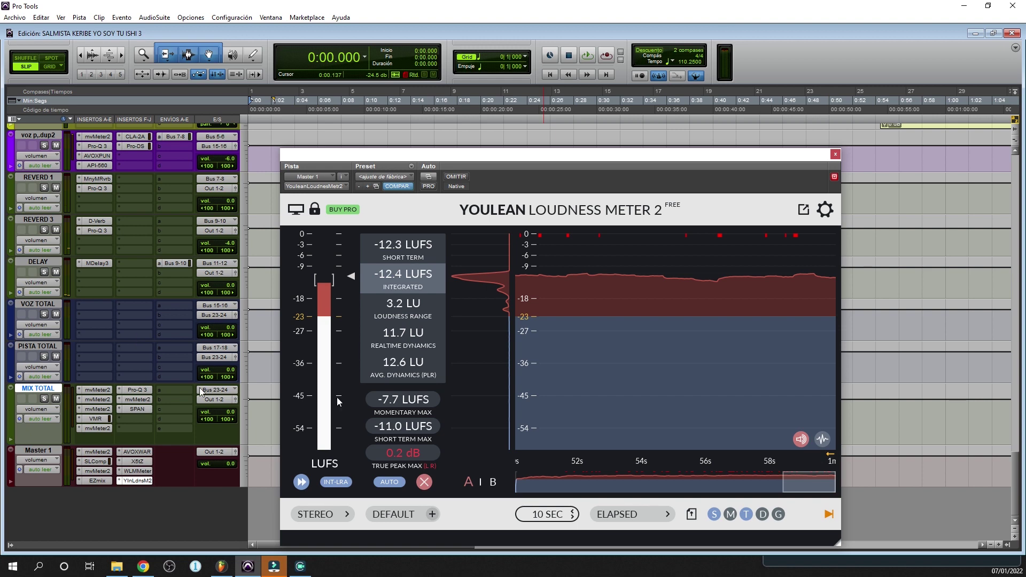
Close the Youlean meter and look over the full track layout, up to the drums and back down to the lead vocals.
scroll(240, 306, "up", 5)
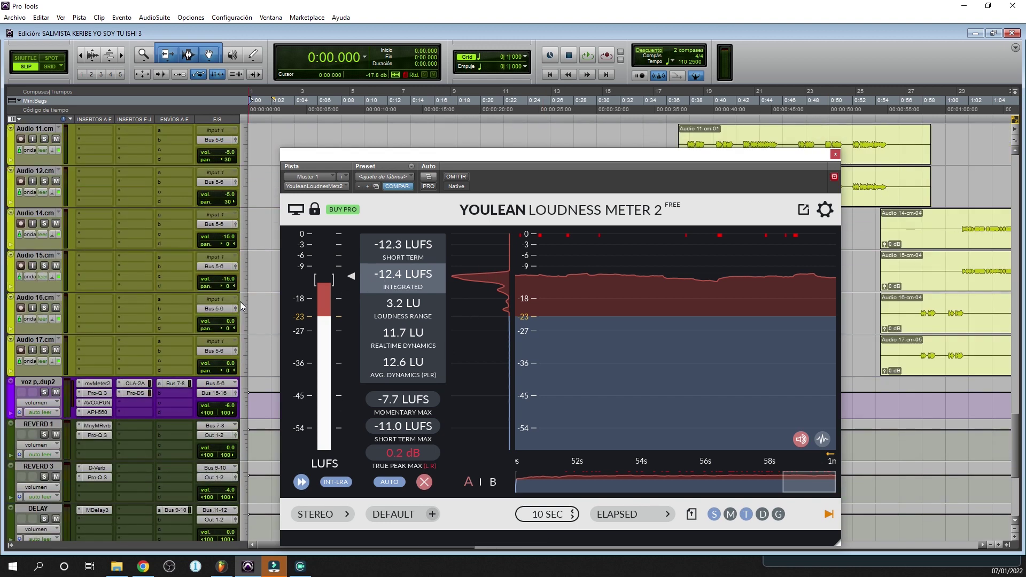
scroll(241, 306, "up", 15)
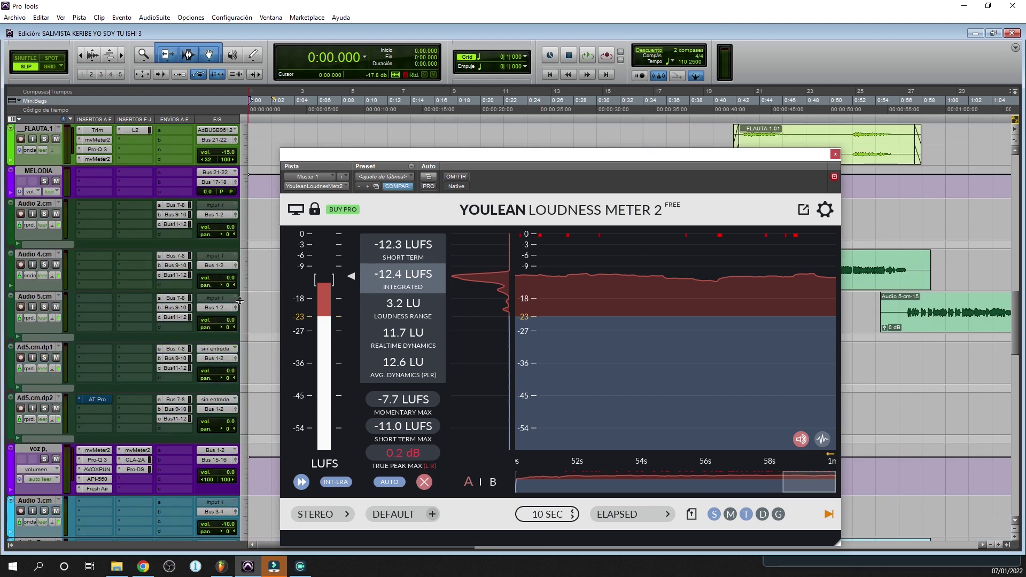
scroll(239, 300, "up", 3)
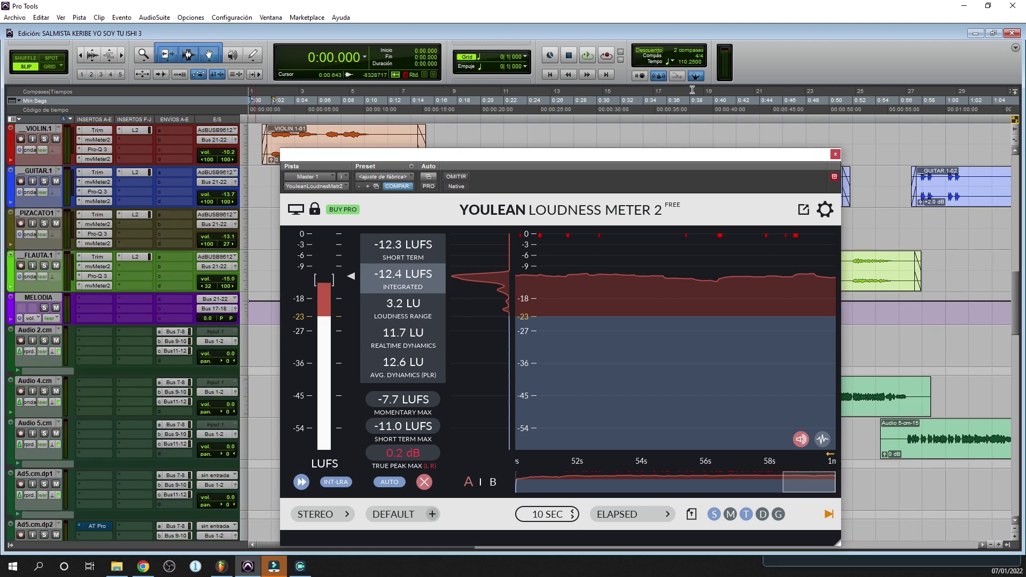
left_click(835, 154)
scroll(511, 231, "up", 6)
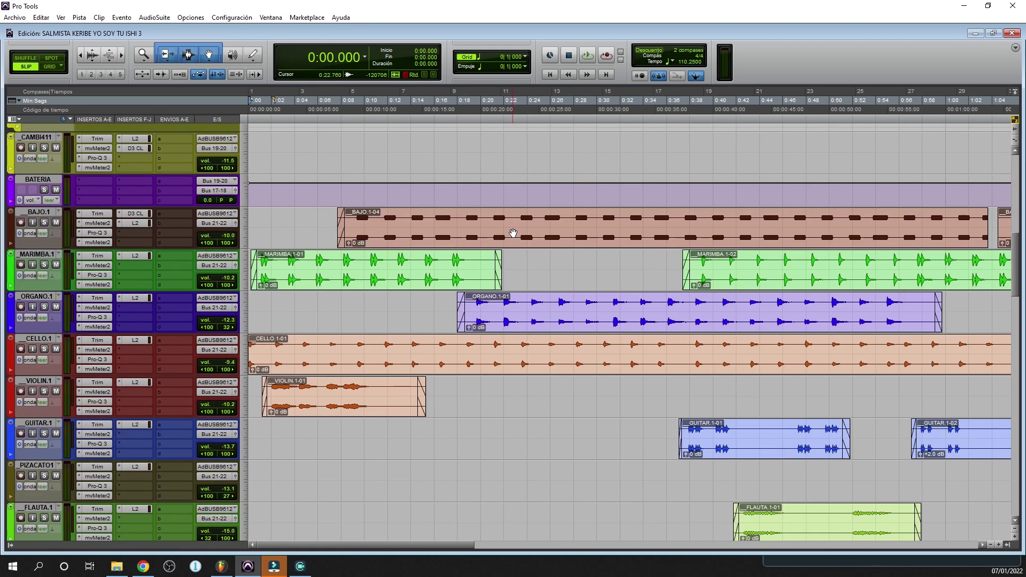
scroll(513, 233, "up", 10)
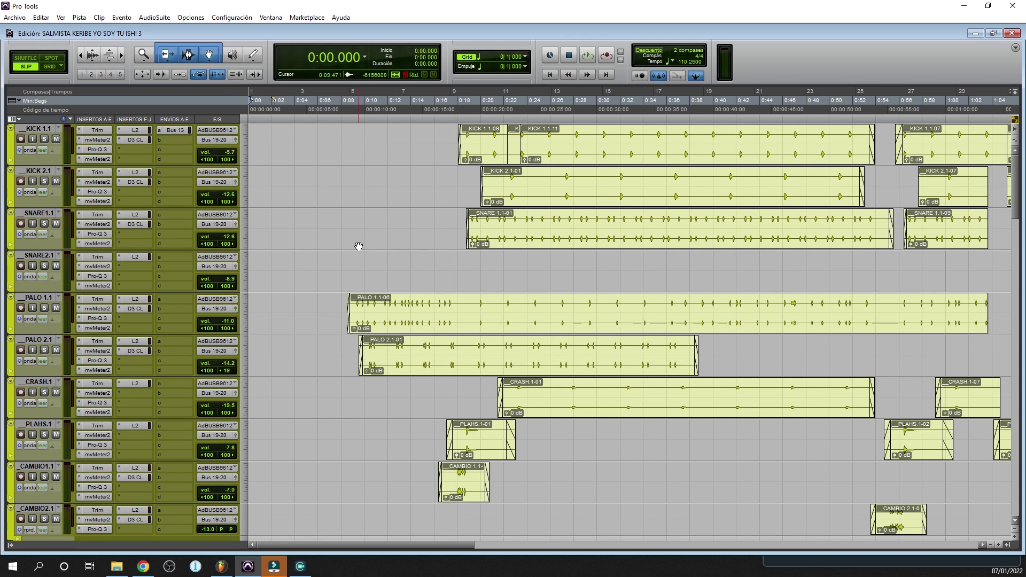
scroll(358, 247, "down", 5)
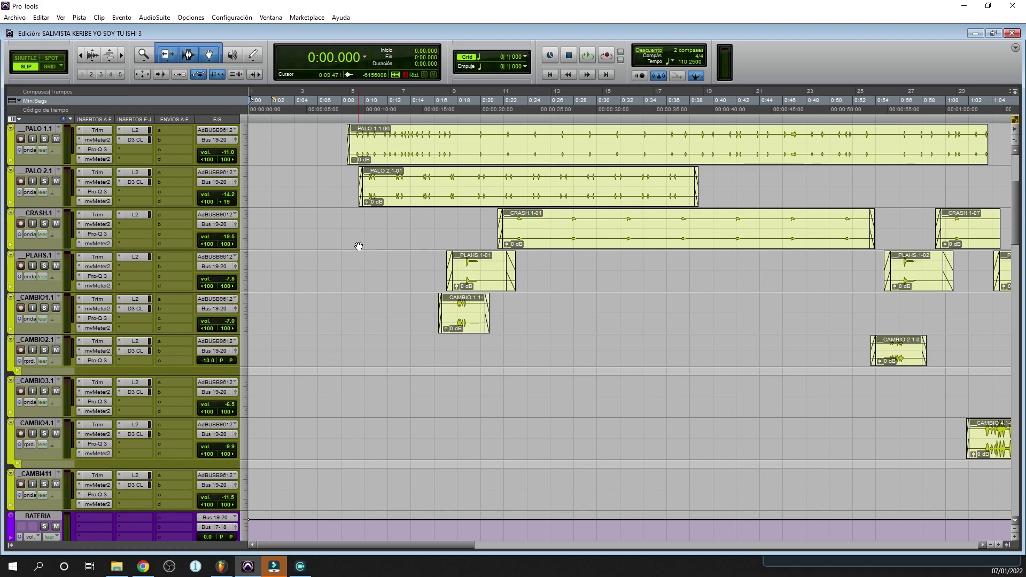
scroll(358, 247, "down", 18)
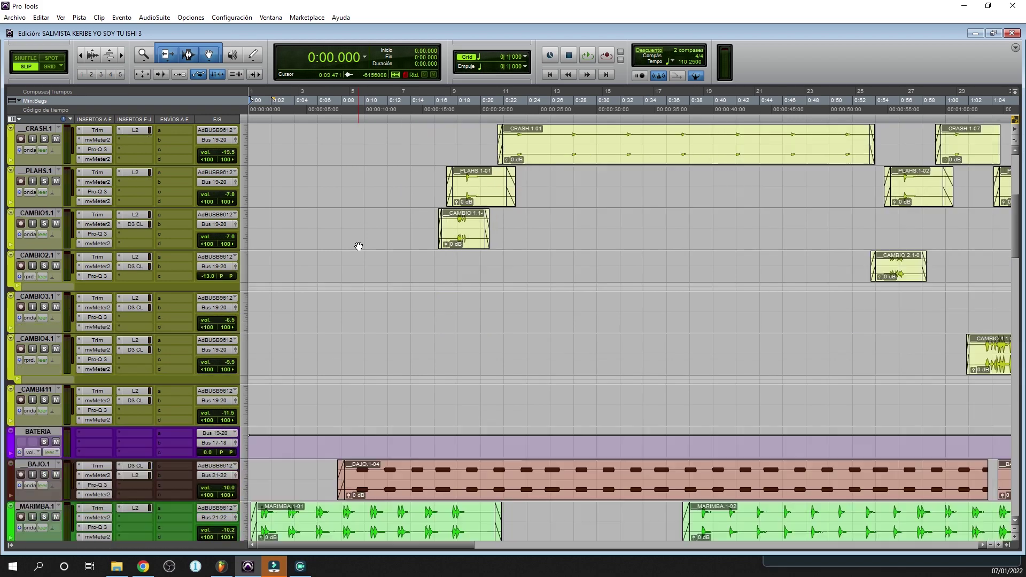
scroll(359, 246, "down", 3)
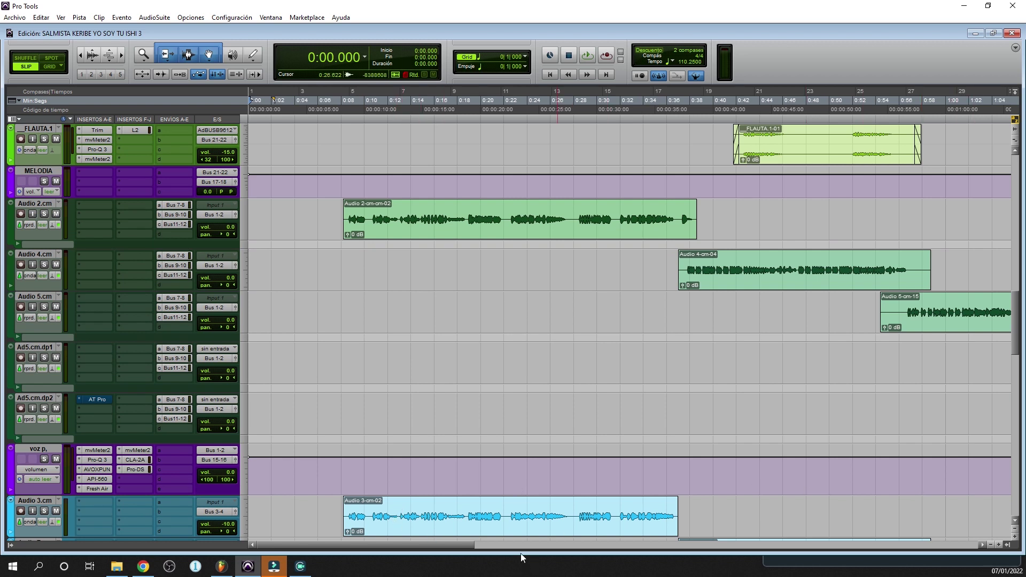
left_click(306, 572)
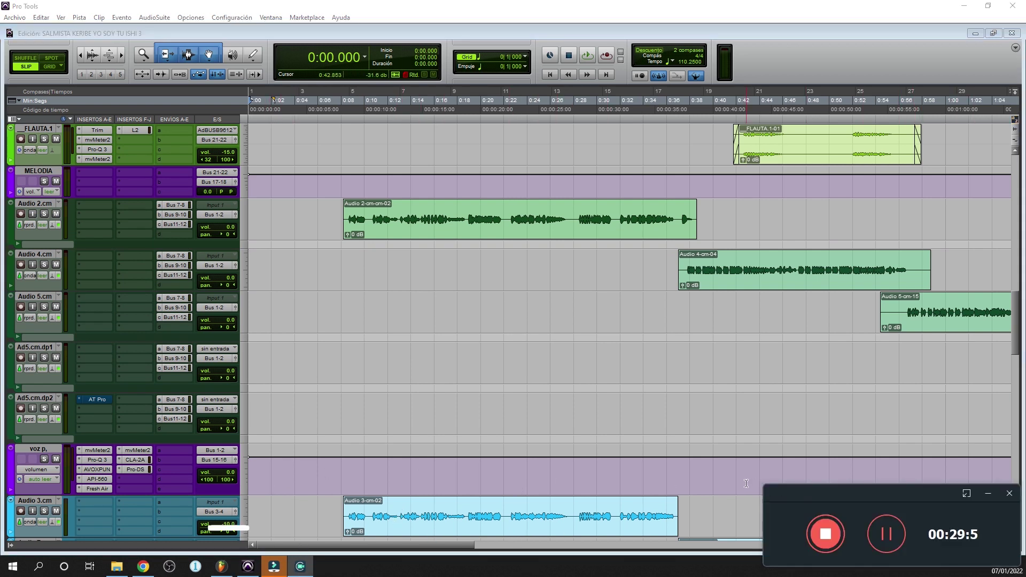